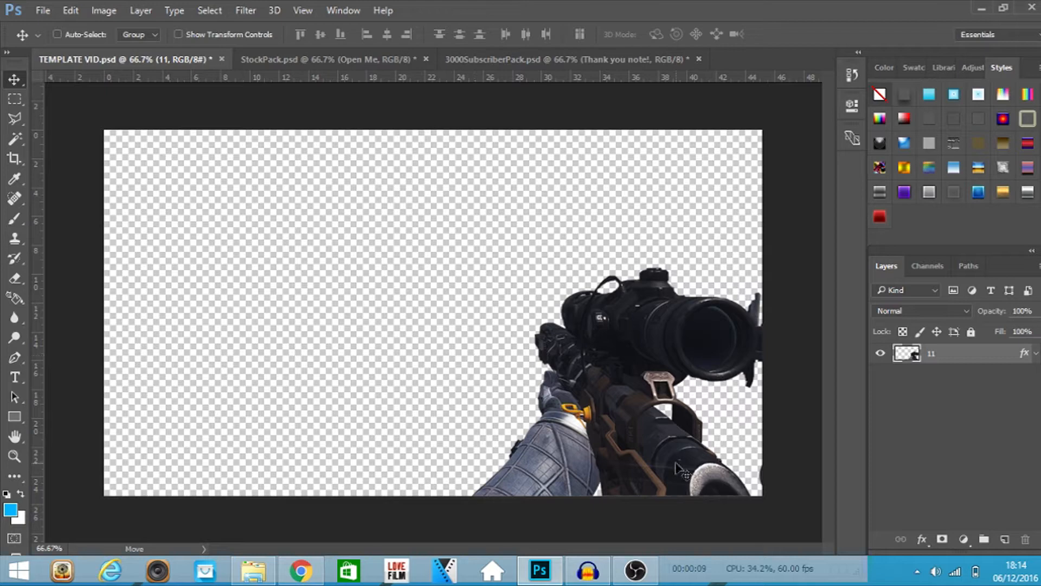
Move the rifle render on layer 11 slightly left so its scope sits fully inside the canvas.
{"action": "left_click_drag", "start_coordinate": [611, 415], "coordinate": [574, 415]}
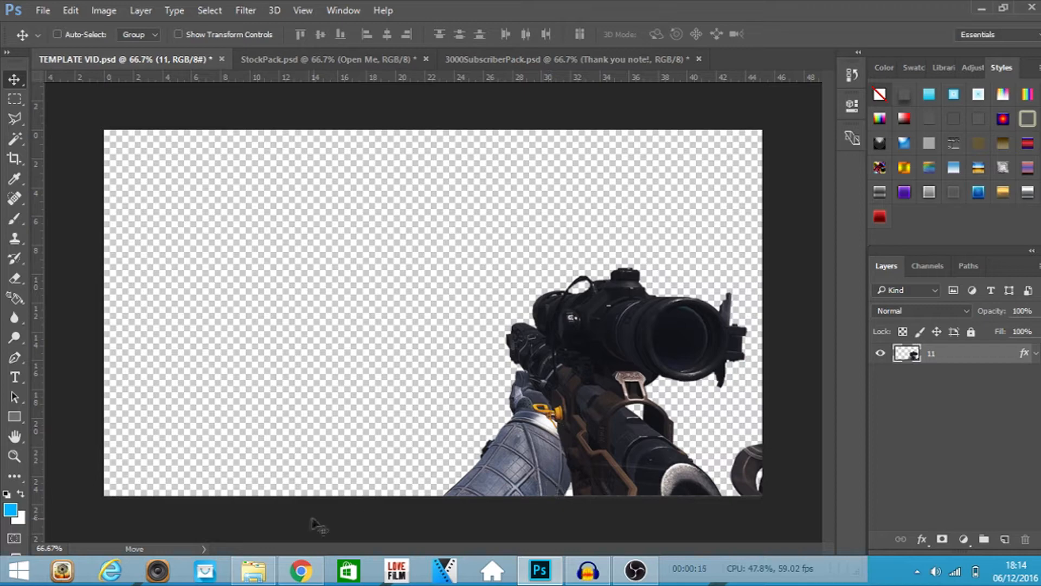
Switch to Chrome and examine the weapon list in the description of the Infinite Warfare slow-motion gun video.
{"action": "left_click", "coordinate": [299, 570]}
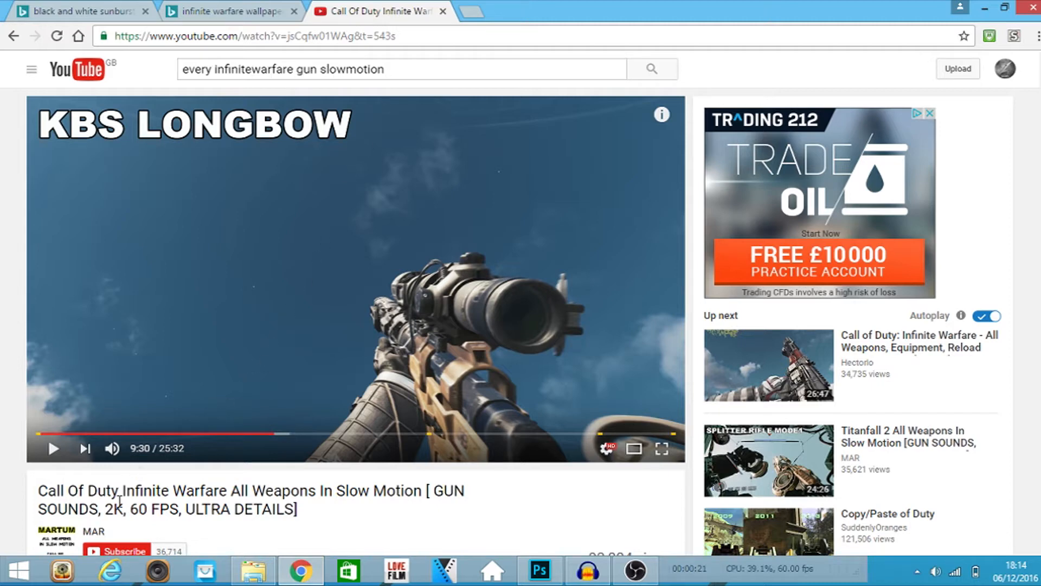
{"action": "left_click", "coordinate": [109, 547]}
{"action": "scroll", "coordinate": [352, 325], "scroll_direction": "down", "scroll_amount": 9}
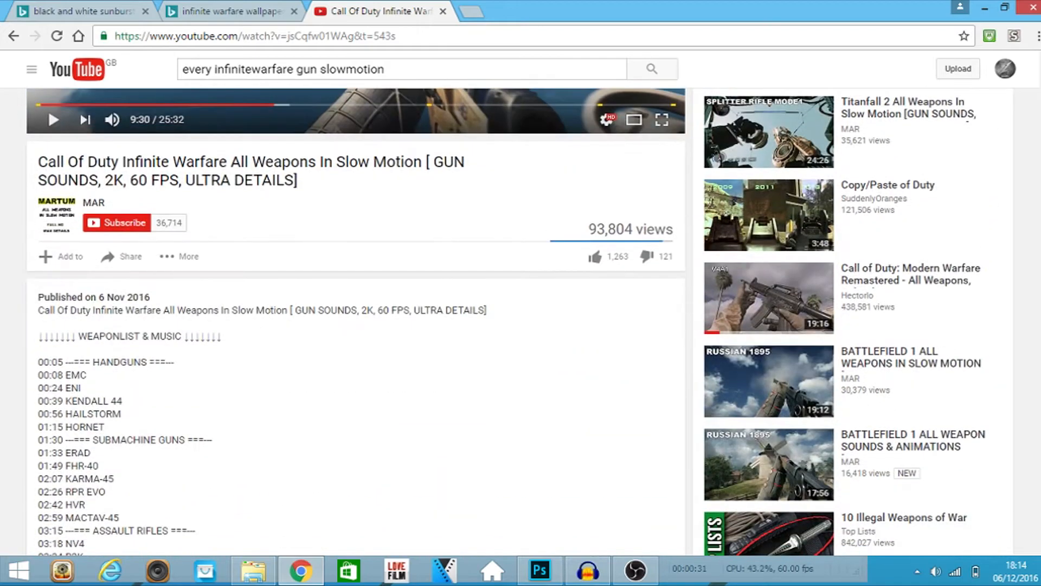
{"action": "scroll", "coordinate": [90, 187], "scroll_direction": "down", "scroll_amount": 1}
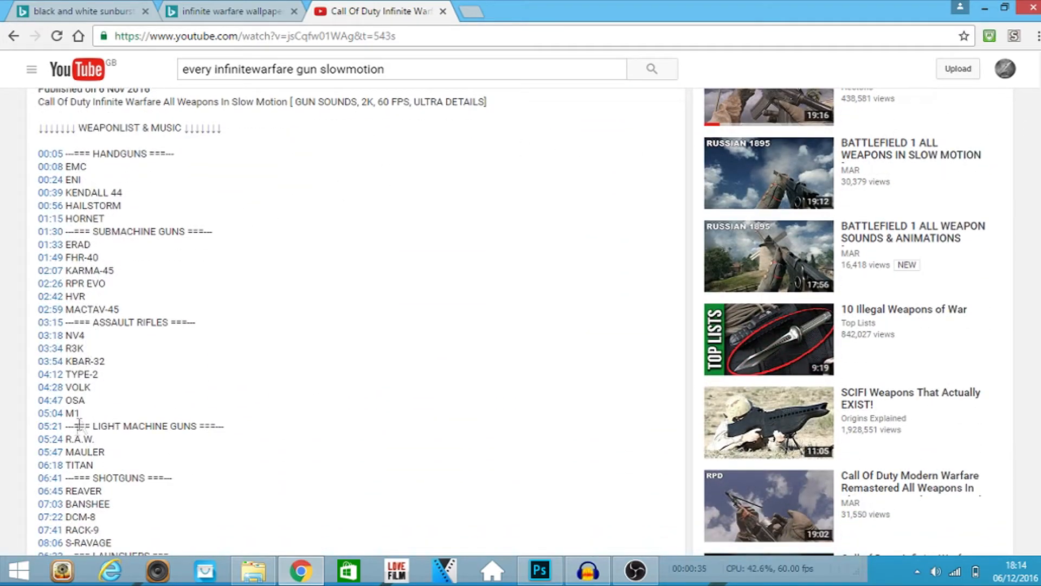
Switch back to Photoshop and hide the rifle layer 11.
{"action": "left_click", "coordinate": [560, 574]}
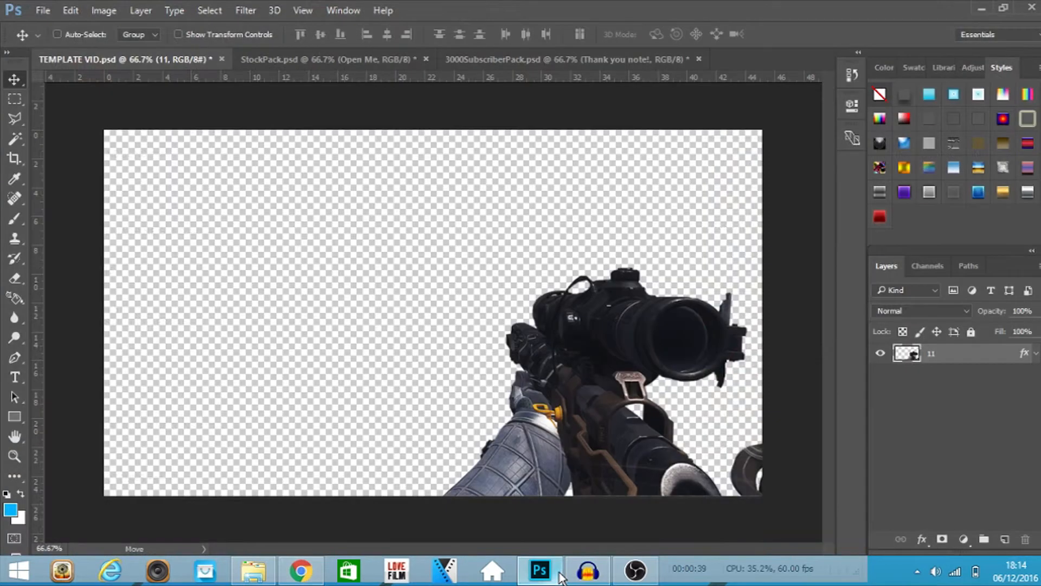
{"action": "left_click", "coordinate": [881, 354]}
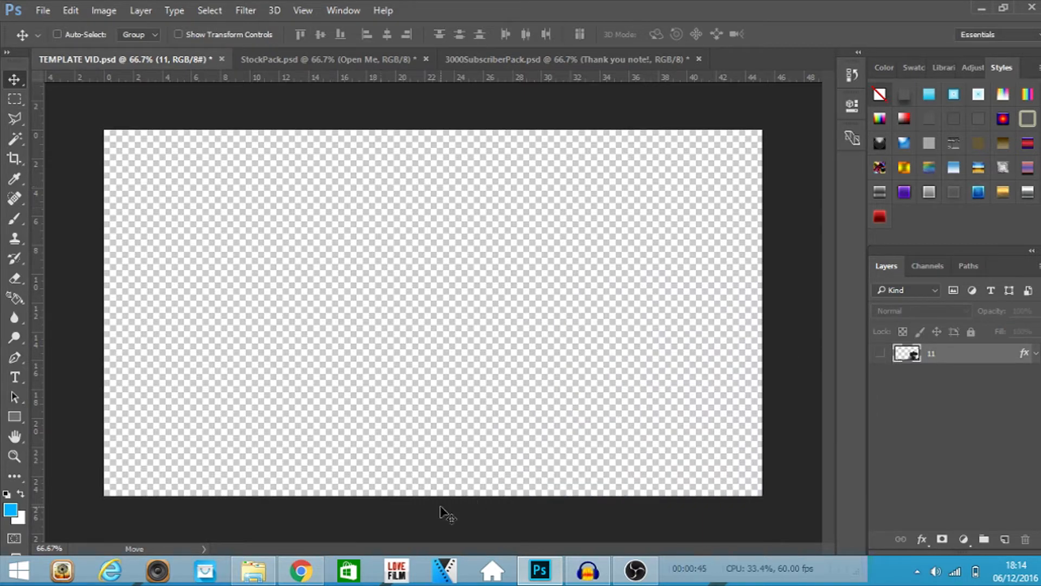
Switch to Chrome and copy the 1600 x 900 soldier-and-planet wallpaper from the Bing image results for infinite warfare wallpaper.
{"action": "left_click", "coordinate": [296, 488]}
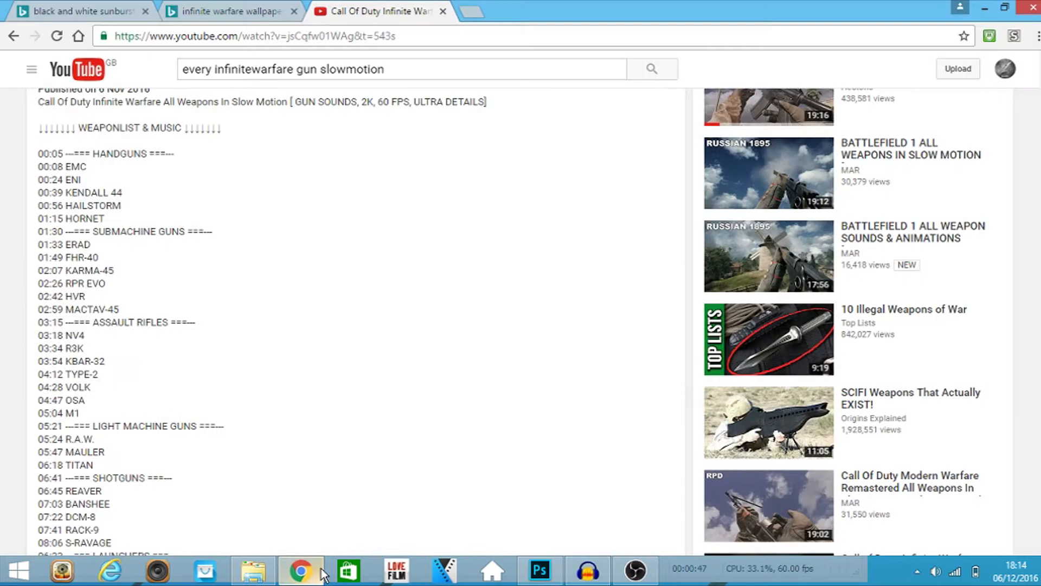
{"action": "left_click", "coordinate": [250, 11]}
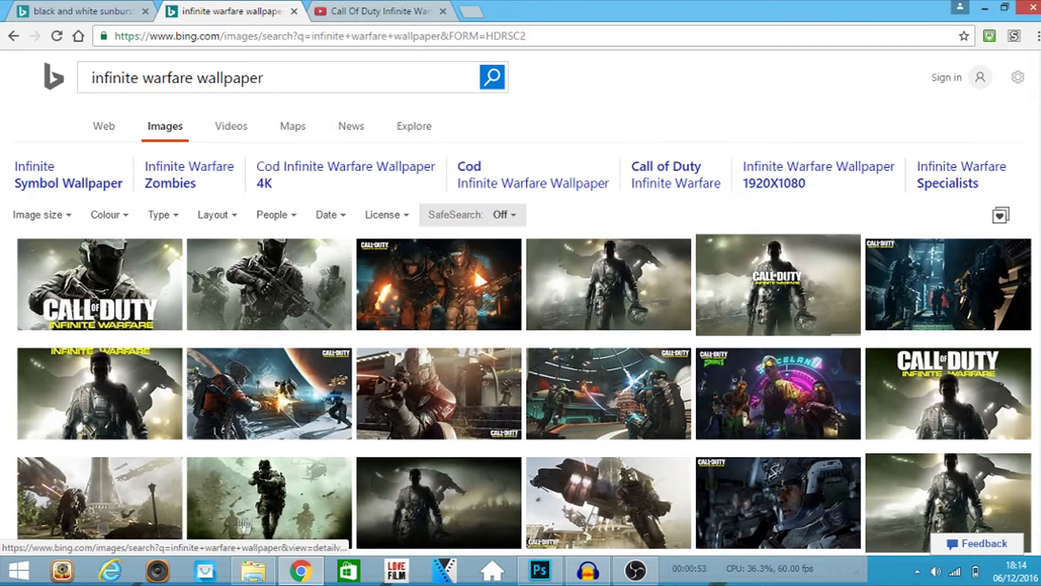
{"action": "mouse_move", "coordinate": [319, 402]}
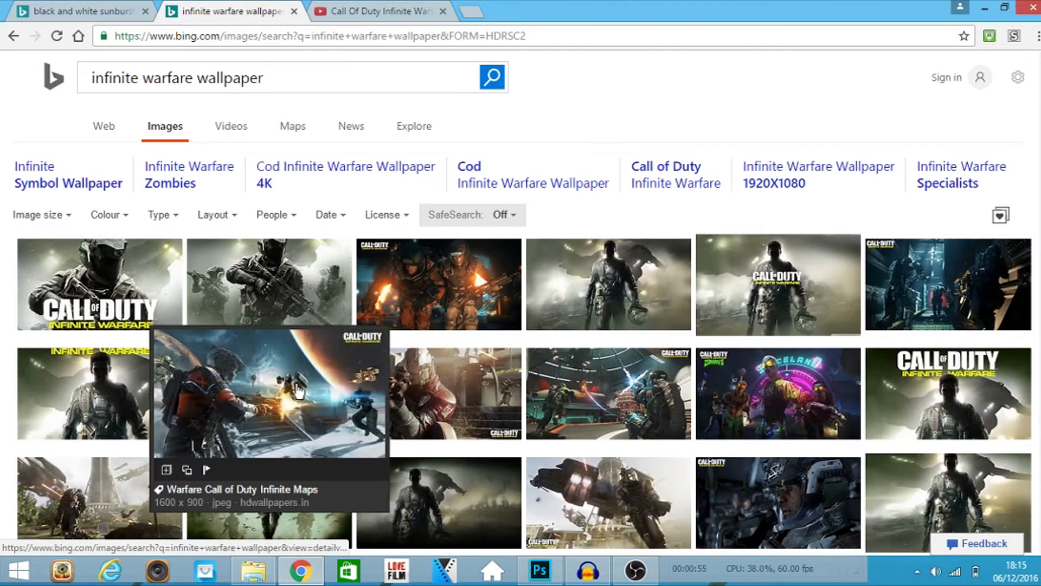
{"action": "left_click", "coordinate": [295, 386]}
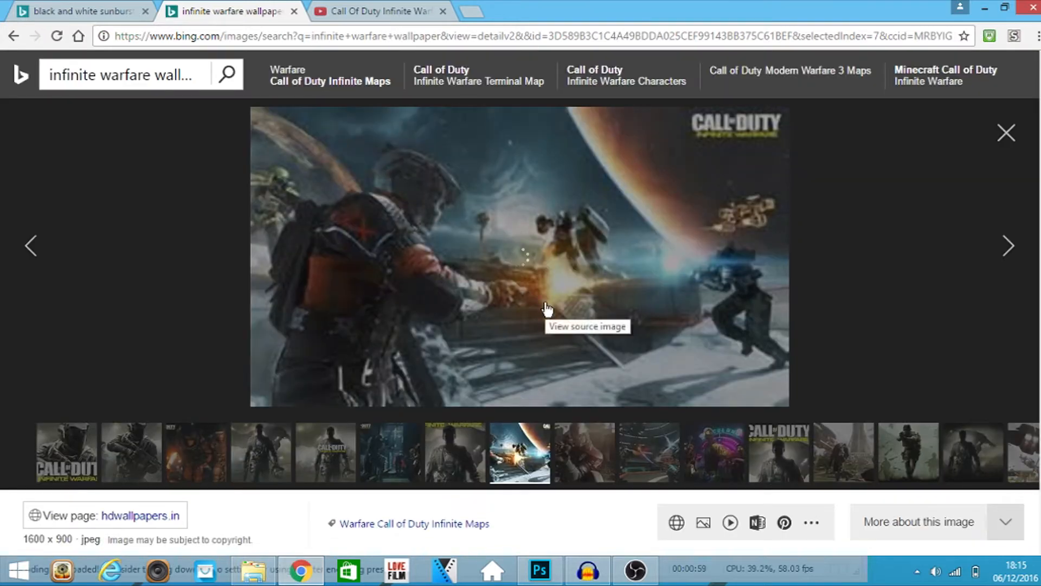
{"action": "right_click", "coordinate": [569, 258]}
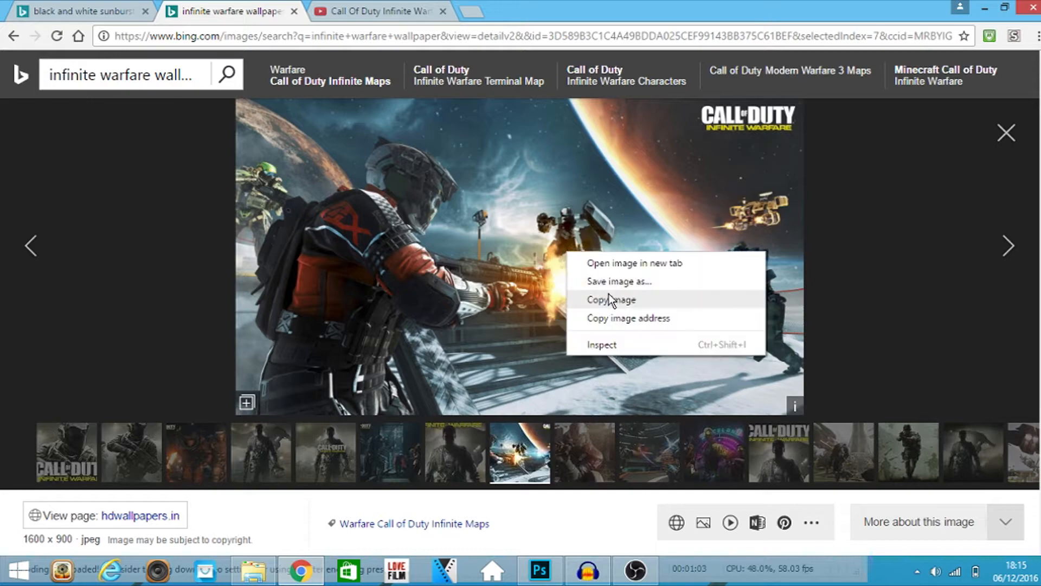
{"action": "left_click", "coordinate": [616, 301]}
Switch to Photoshop, paste the copied wallpaper into TEMPLATE VID.psd and scale it down to fill the canvas.
{"action": "left_click", "coordinate": [540, 572]}
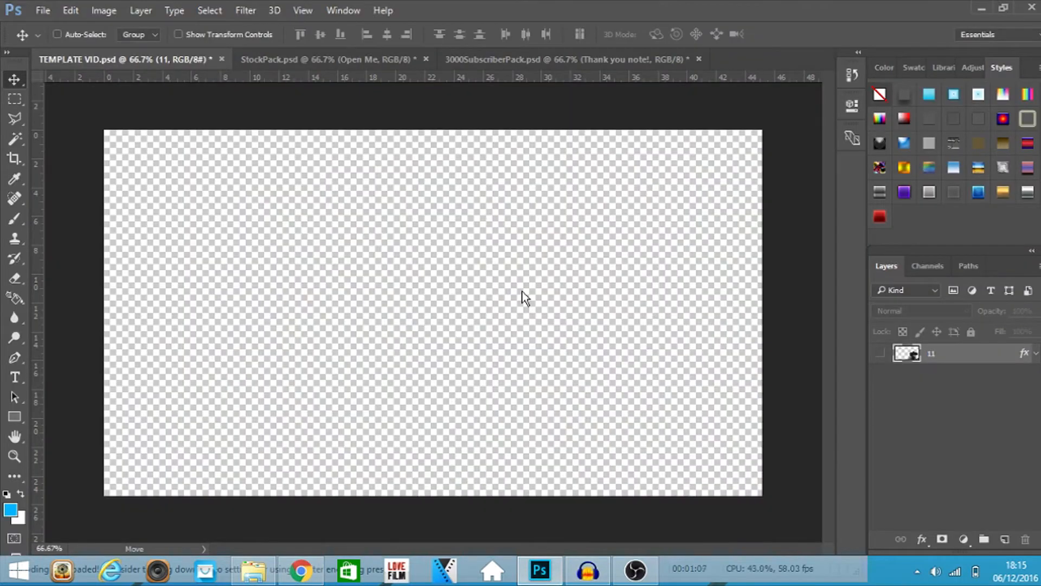
{"action": "key", "text": "ctrl+v"}
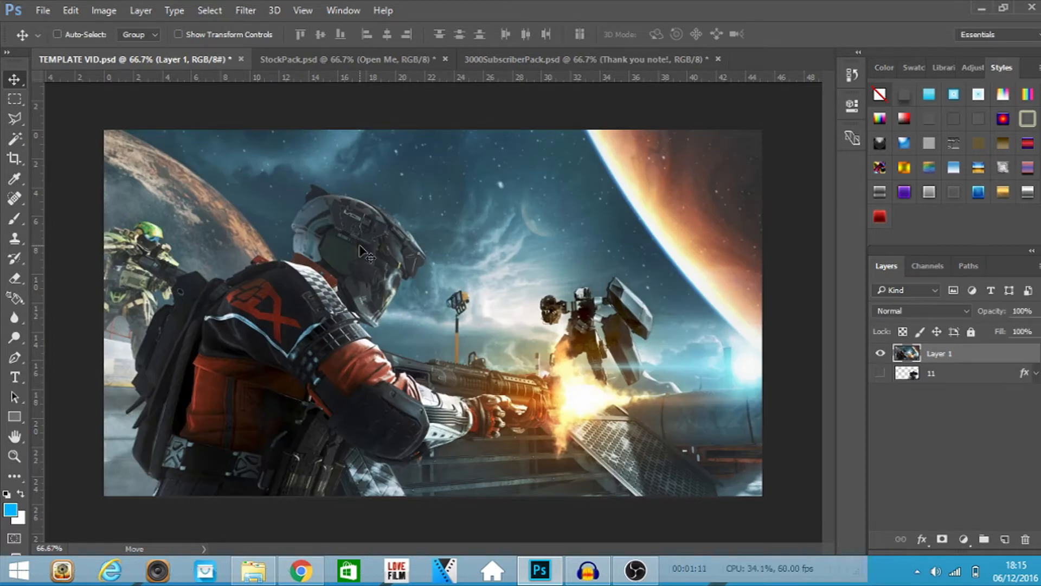
{"action": "key", "text": "ctrl+t"}
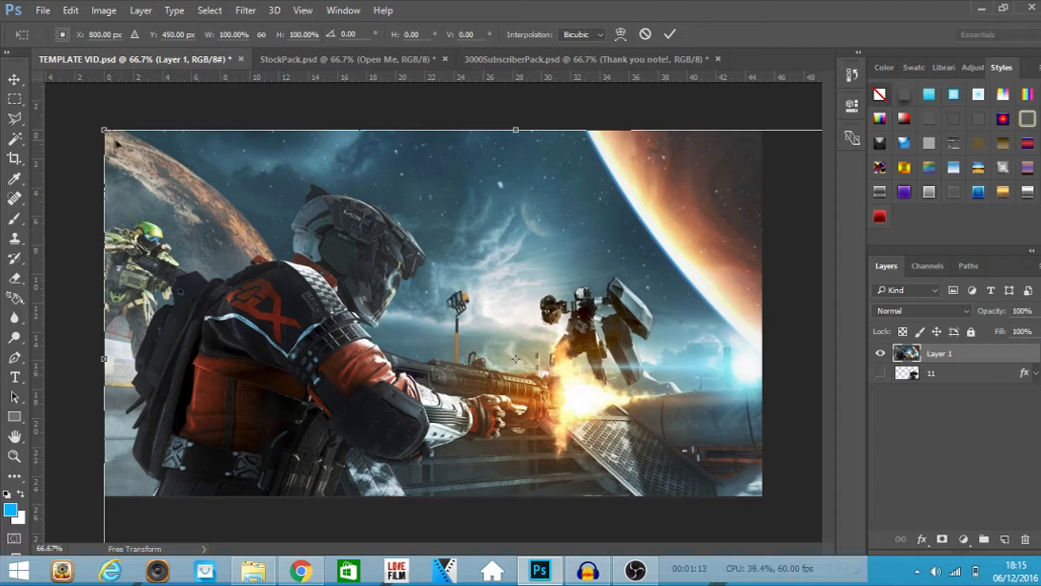
{"action": "left_click_drag", "start_coordinate": [104, 129], "coordinate": [389, 355]}
{"action": "left_click_drag", "start_coordinate": [571, 410], "coordinate": [220, 190]}
{"action": "left_click_drag", "start_coordinate": [523, 363], "coordinate": [762, 501]}
{"action": "key", "text": "Return"}
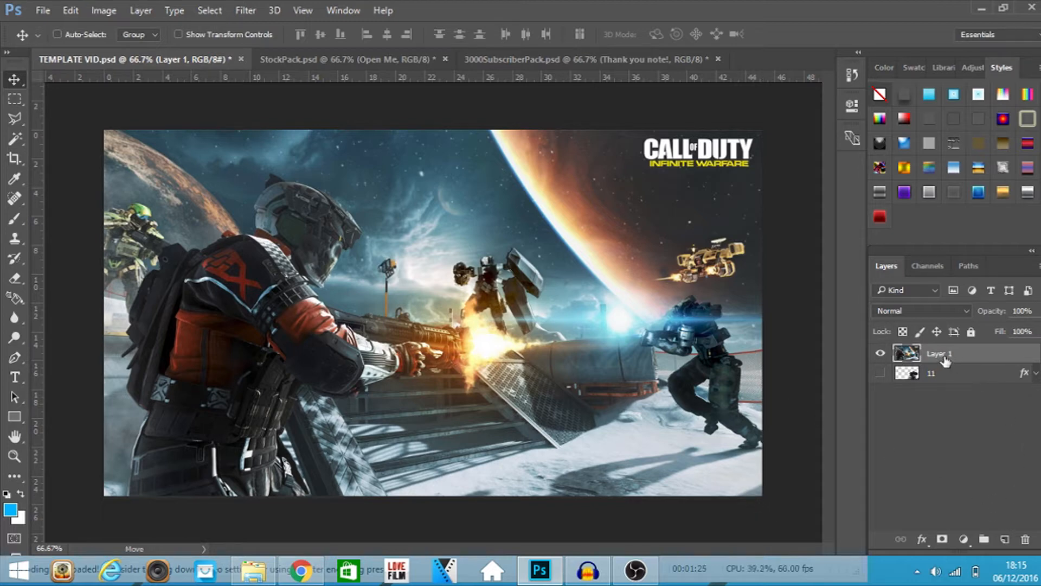
Place the wallpaper layer below layer 11 and convert it to black and white with the Default preset.
{"action": "left_click_drag", "start_coordinate": [945, 362], "coordinate": [951, 393]}
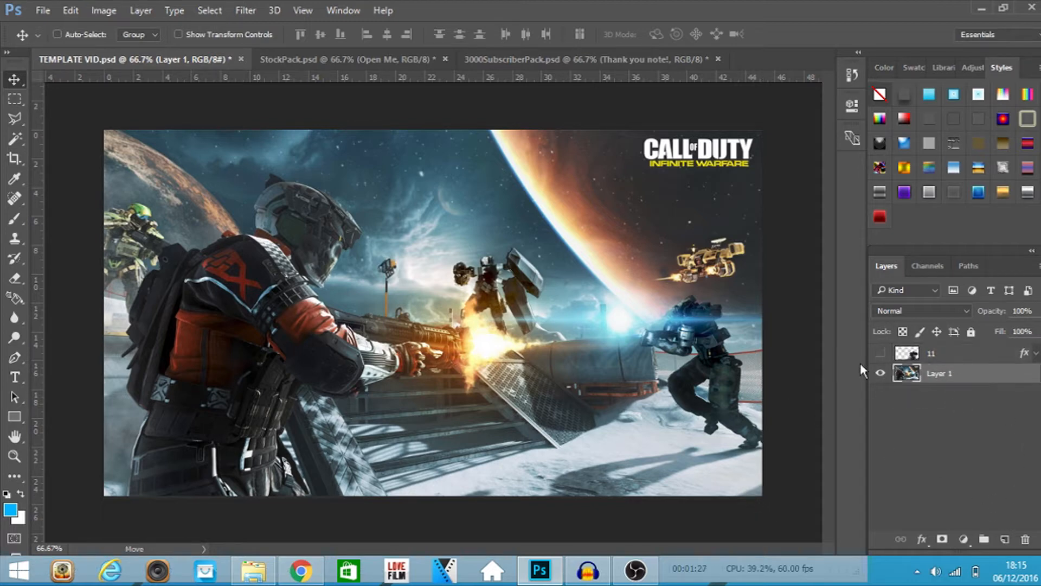
{"action": "left_click", "coordinate": [95, 15]}
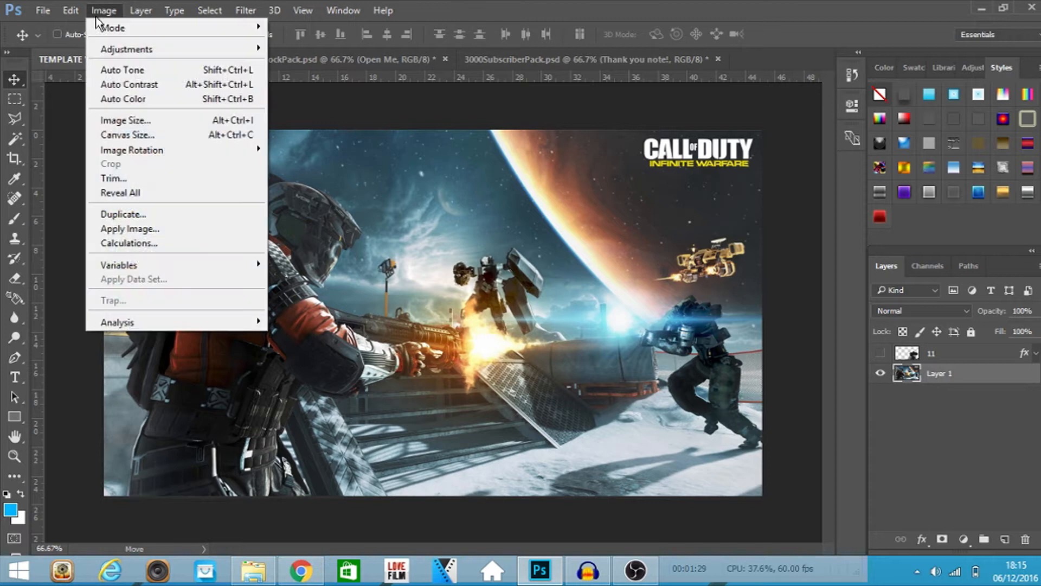
{"action": "mouse_move", "coordinate": [135, 52]}
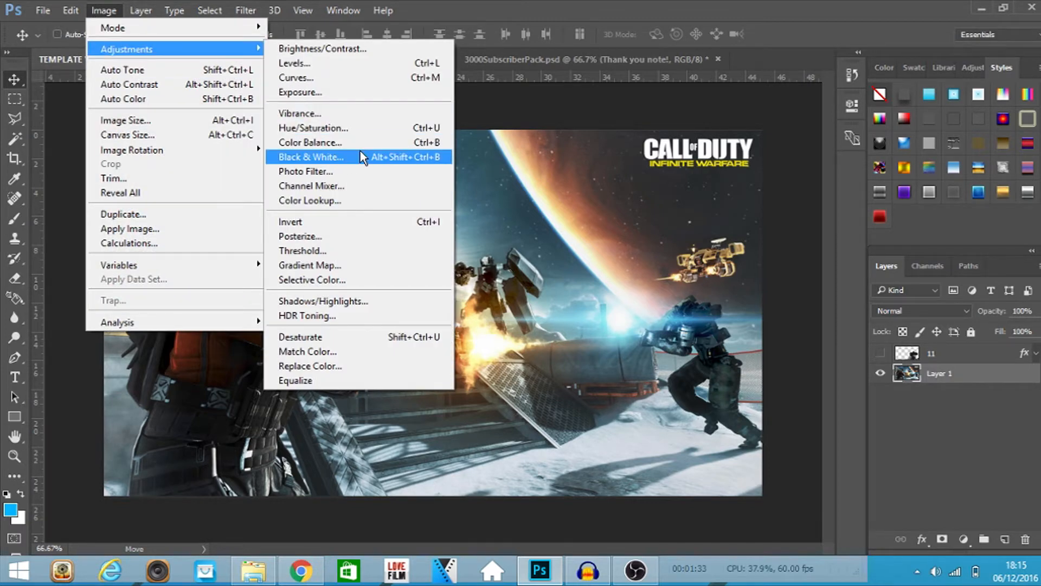
{"action": "left_click", "coordinate": [362, 156]}
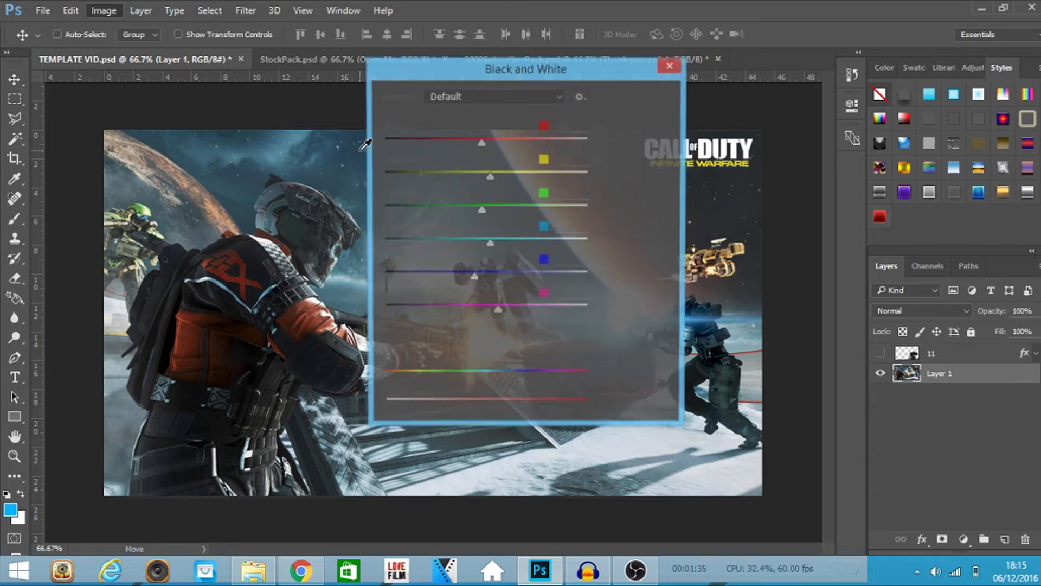
{"action": "left_click", "coordinate": [664, 104]}
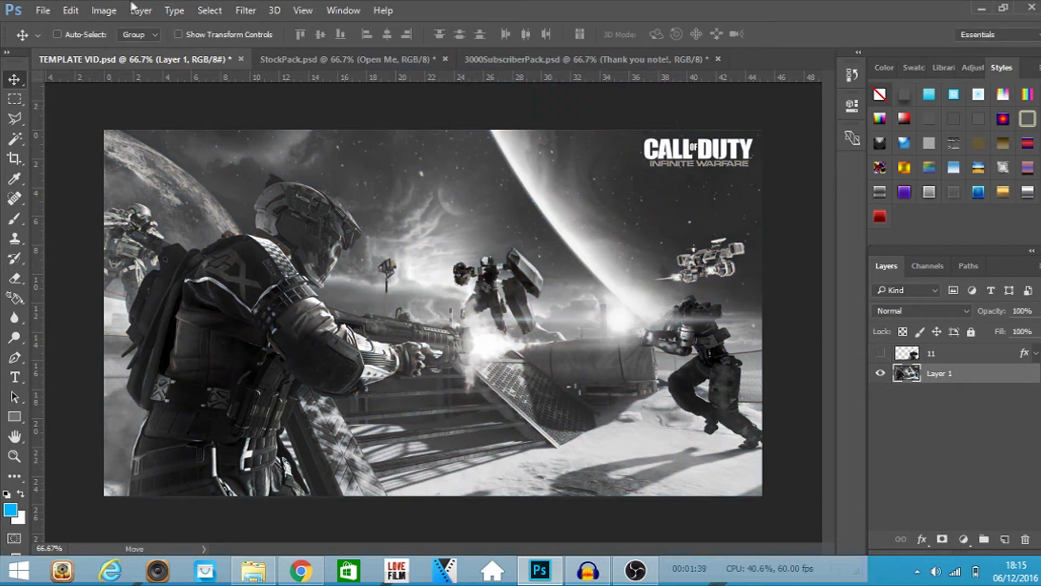
Increase the wallpaper's contrast with Curves, raising the highlights at input 217 to output 224 and lowering the shadows slightly.
{"action": "left_click", "coordinate": [80, 12]}
{"action": "left_click", "coordinate": [76, 12]}
{"action": "left_click", "coordinate": [106, 12]}
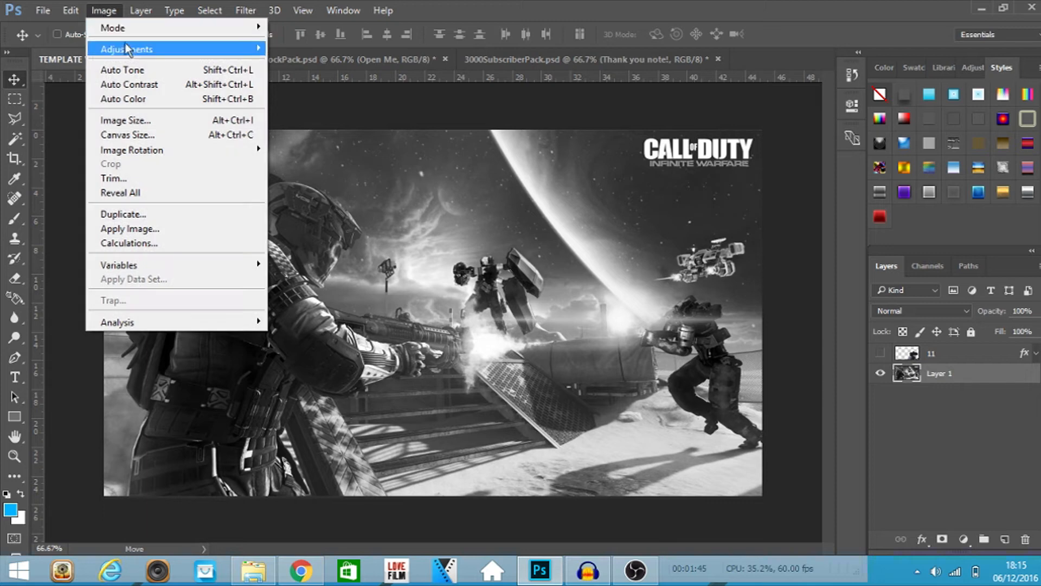
{"action": "mouse_move", "coordinate": [130, 49]}
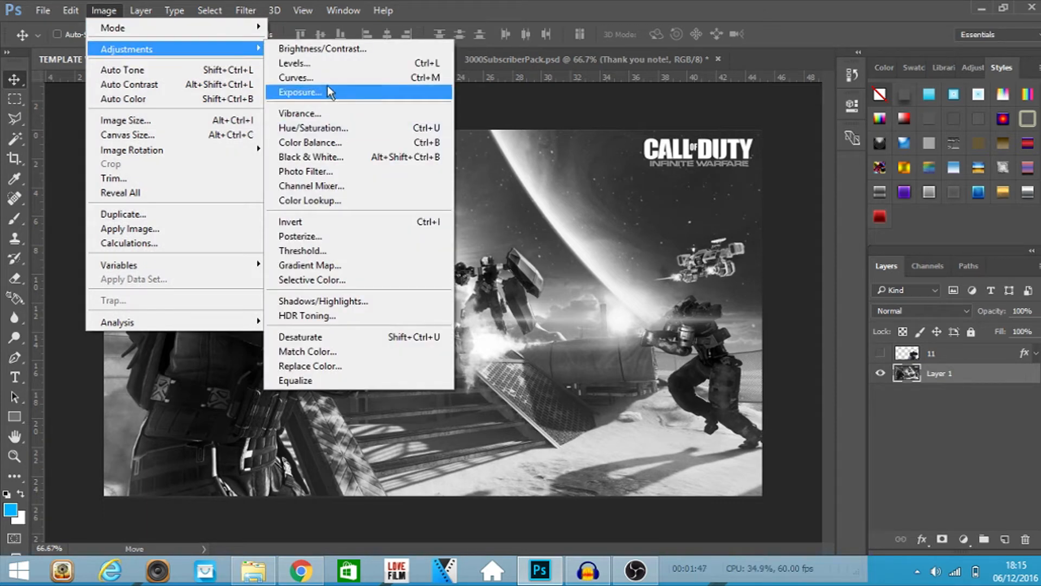
{"action": "left_click", "coordinate": [532, 135]}
{"action": "key", "text": "ctrl+m"}
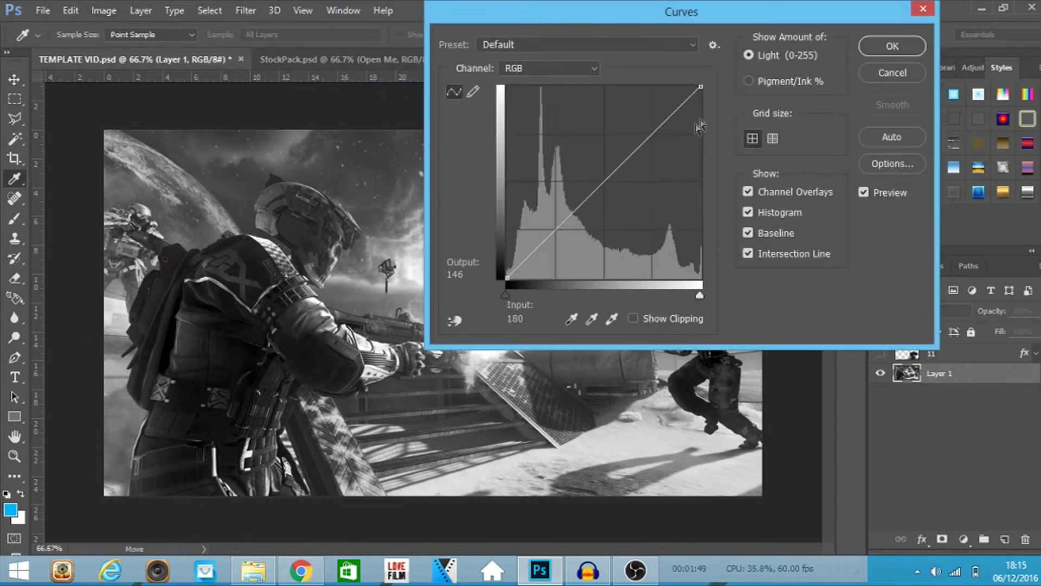
{"action": "left_click_drag", "start_coordinate": [674, 111], "coordinate": [672, 110]}
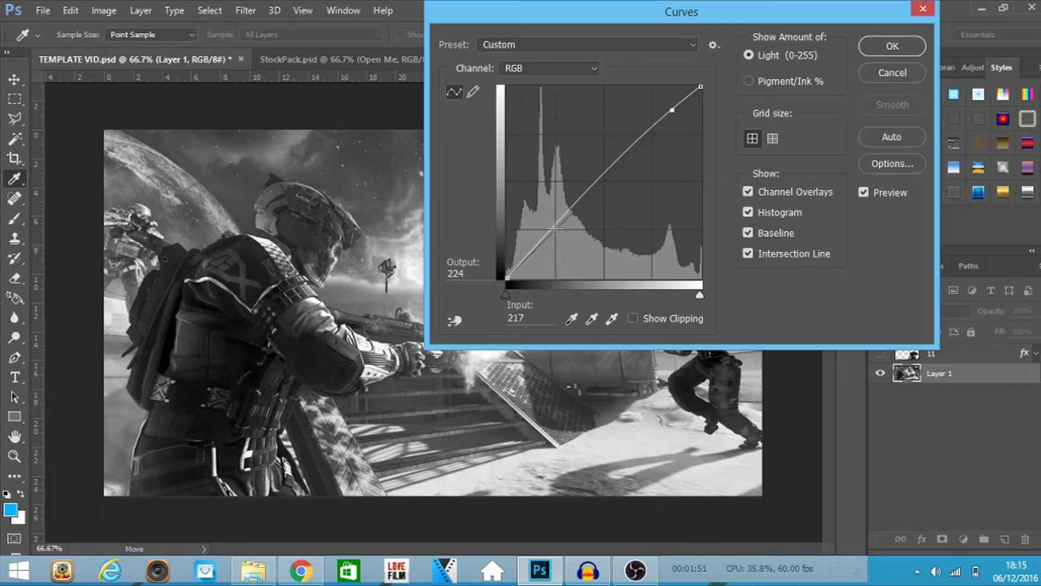
{"action": "left_click_drag", "start_coordinate": [548, 236], "coordinate": [548, 242]}
{"action": "left_click", "coordinate": [918, 39]}
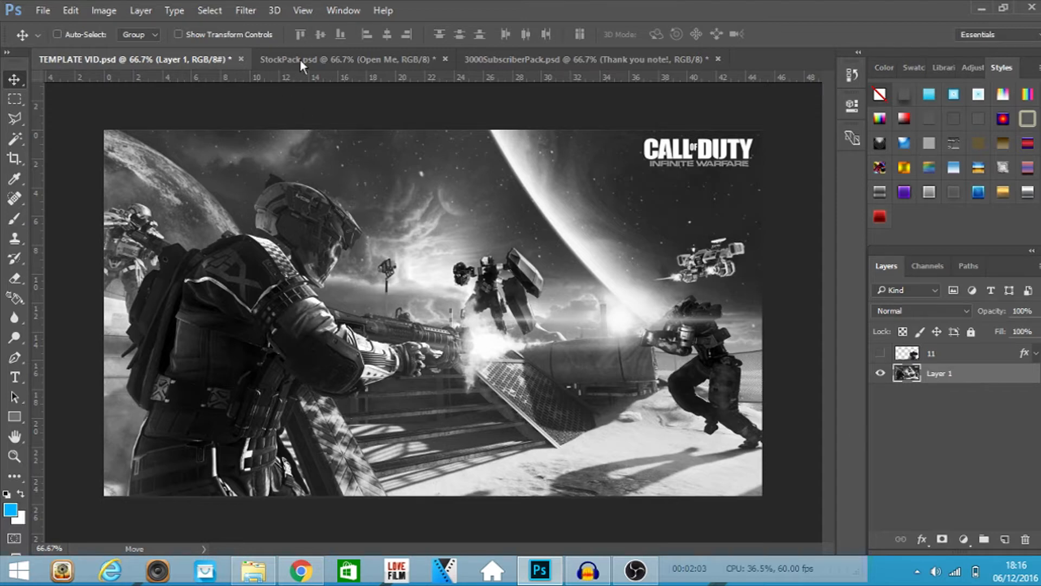
Examine the backgrounds in StockPack.psd, previewing the Hide cover and the Red Hexagon layer before hiding them again.
{"action": "left_click", "coordinate": [388, 59]}
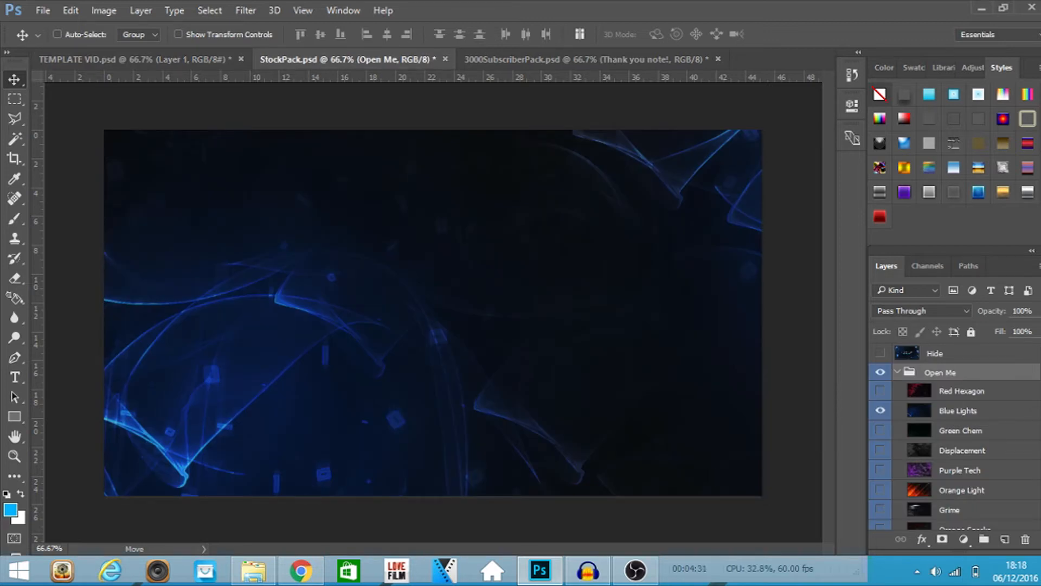
{"action": "left_click", "coordinate": [880, 354]}
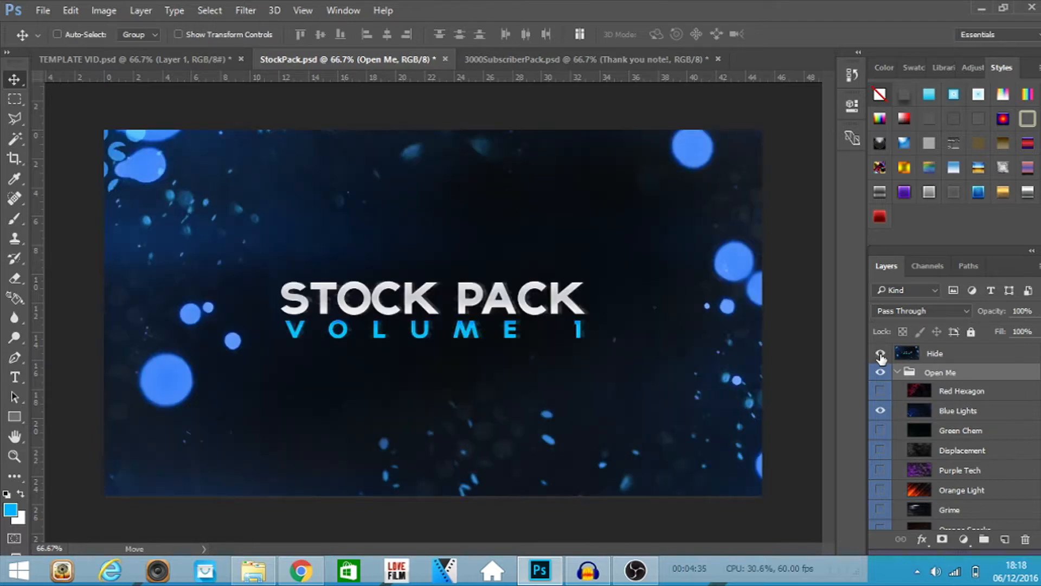
{"action": "left_click", "coordinate": [880, 355]}
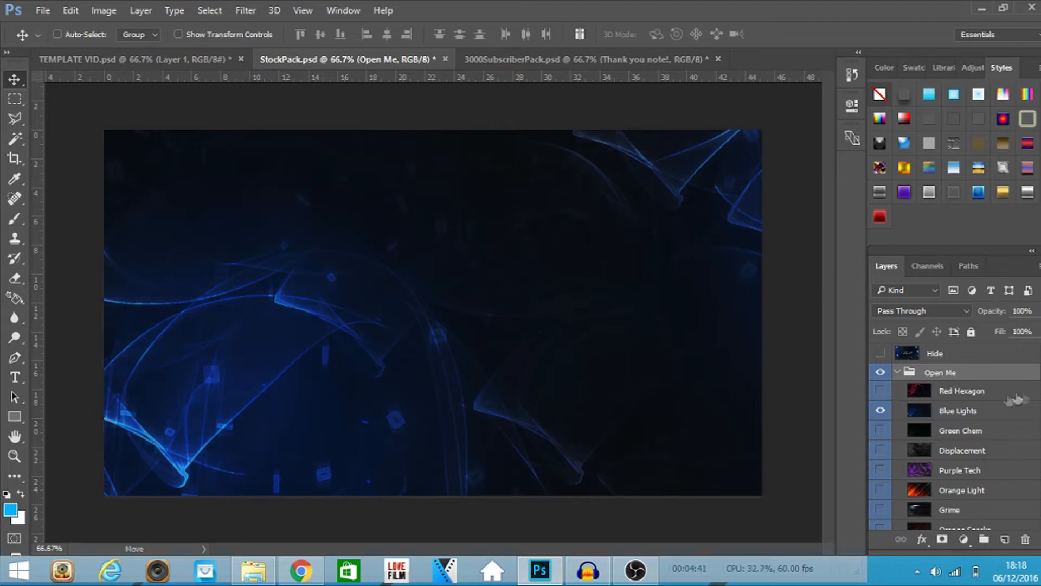
{"action": "scroll", "coordinate": [883, 421], "scroll_direction": "down", "scroll_amount": 3}
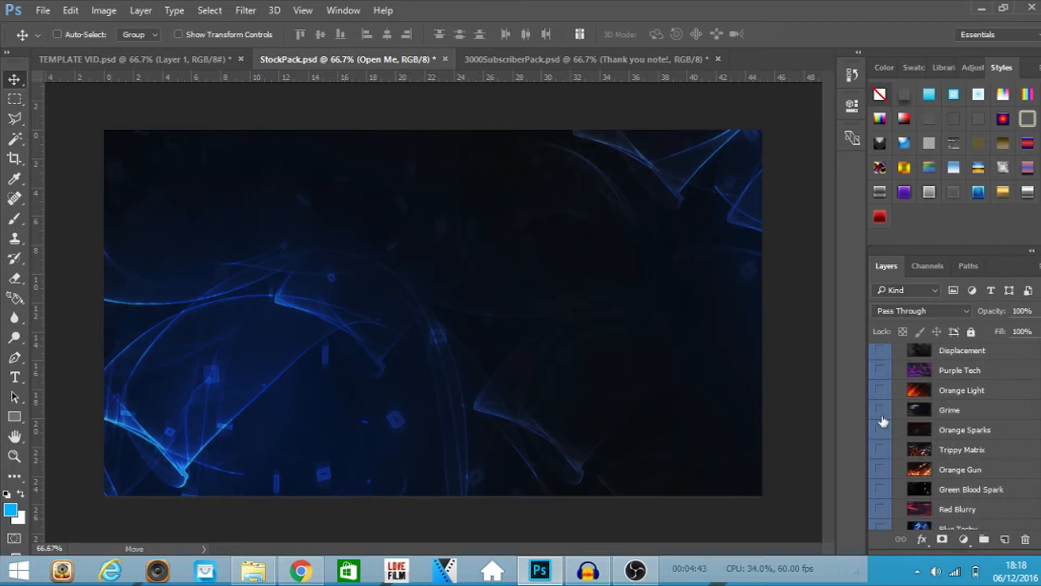
{"action": "left_click", "coordinate": [880, 410]}
{"action": "scroll", "coordinate": [895, 415], "scroll_direction": "up", "scroll_amount": 3}
{"action": "left_click", "coordinate": [879, 391]}
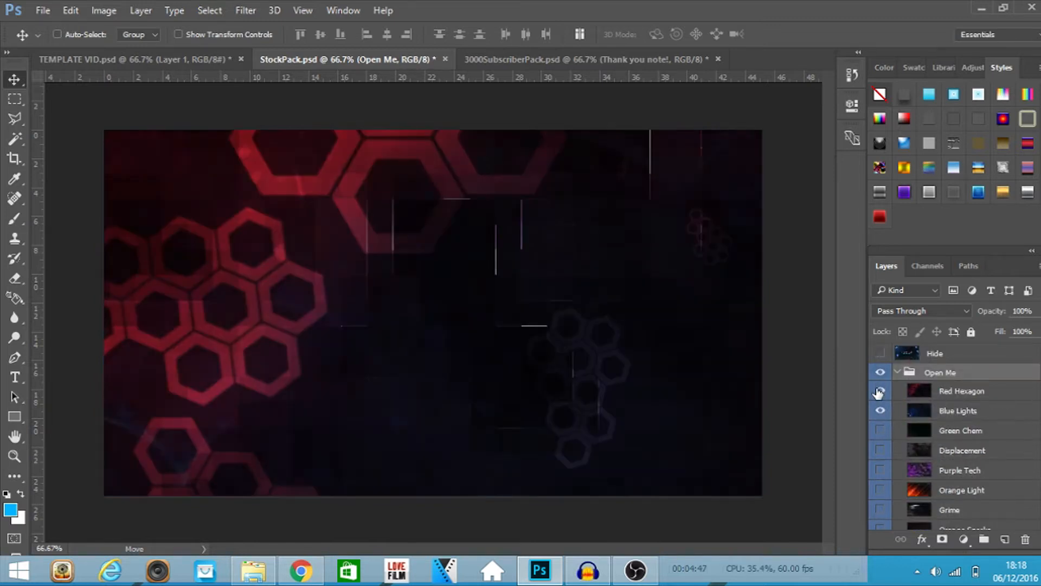
{"action": "left_click", "coordinate": [879, 392]}
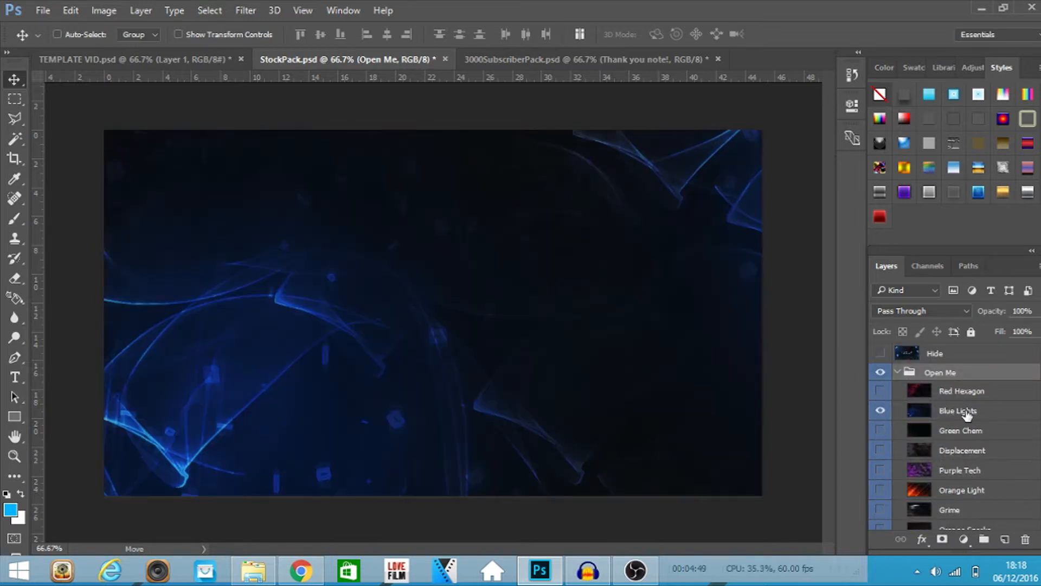
Copy the Blue Lights layer from StockPack.psd into TEMPLATE VID.psd and scale it down to fit the canvas exactly.
{"action": "left_click", "coordinate": [967, 413]}
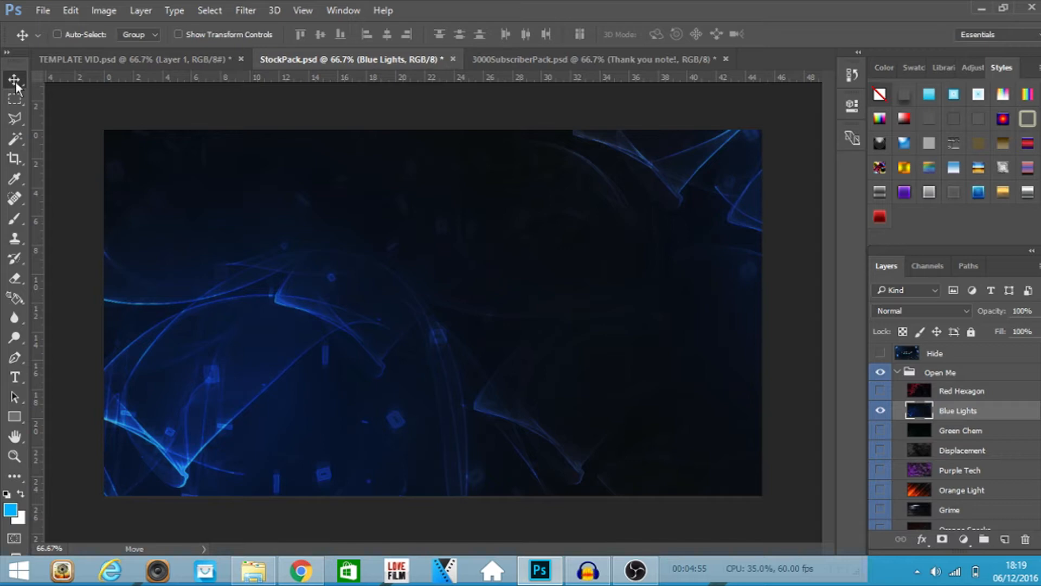
{"action": "left_click_drag", "start_coordinate": [326, 287], "coordinate": [440, 333]}
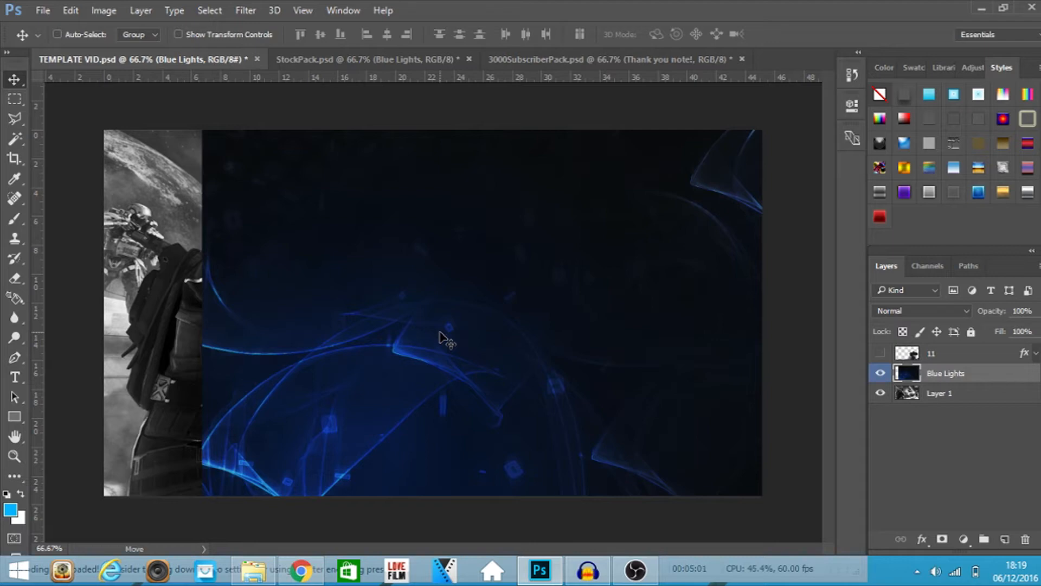
{"action": "key", "text": "ctrl+t"}
{"action": "left_click_drag", "start_coordinate": [378, 274], "coordinate": [372, 412]}
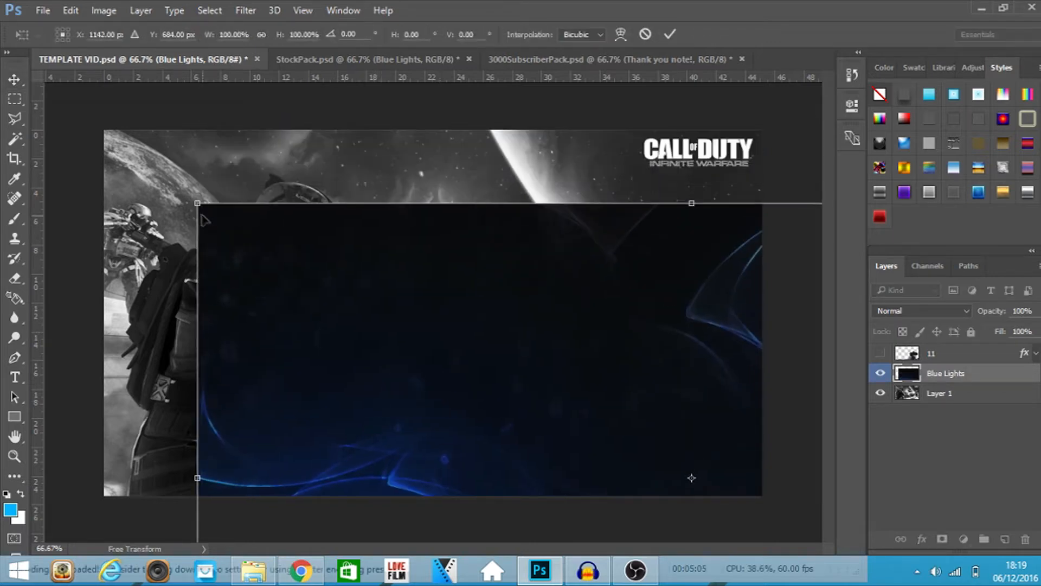
{"action": "mouse_move", "coordinate": [197, 204]}
{"action": "left_mouse_down"}
{"action": "mouse_move", "coordinate": [317, 230]}
{"action": "mouse_move", "coordinate": [597, 435]}
{"action": "mouse_move", "coordinate": [239, 249]}
{"action": "mouse_move", "coordinate": [200, 195]}
{"action": "left_mouse_up"}
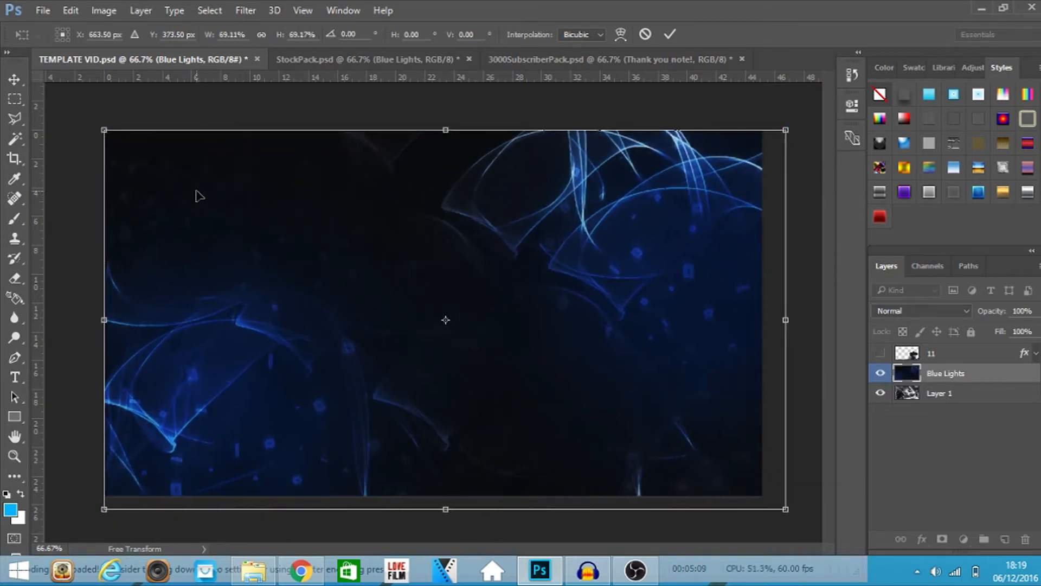
{"action": "left_click_drag", "start_coordinate": [785, 508], "coordinate": [759, 494]}
{"action": "key", "text": "Return"}
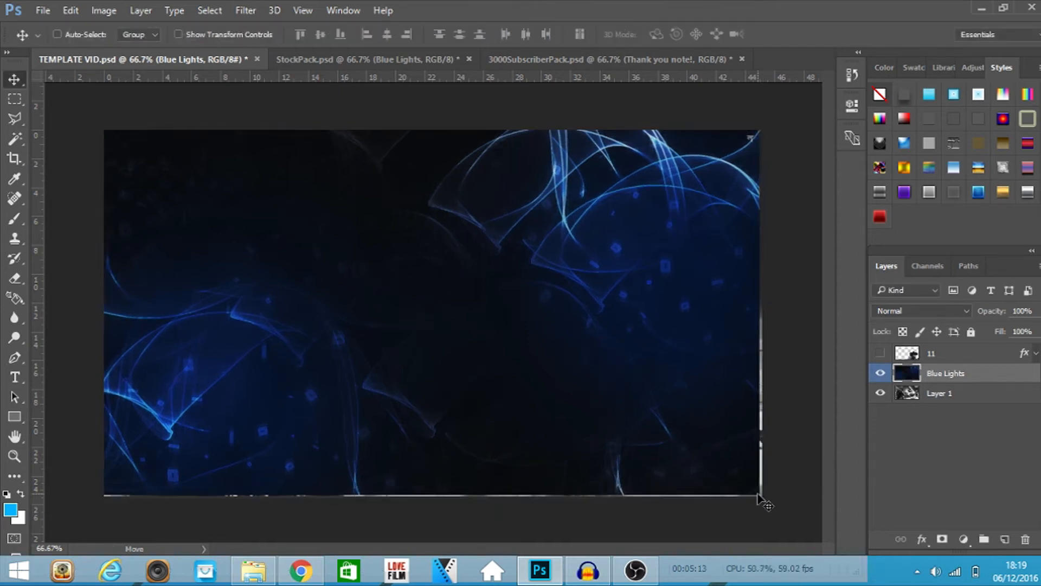
{"action": "key", "text": "ctrl+t"}
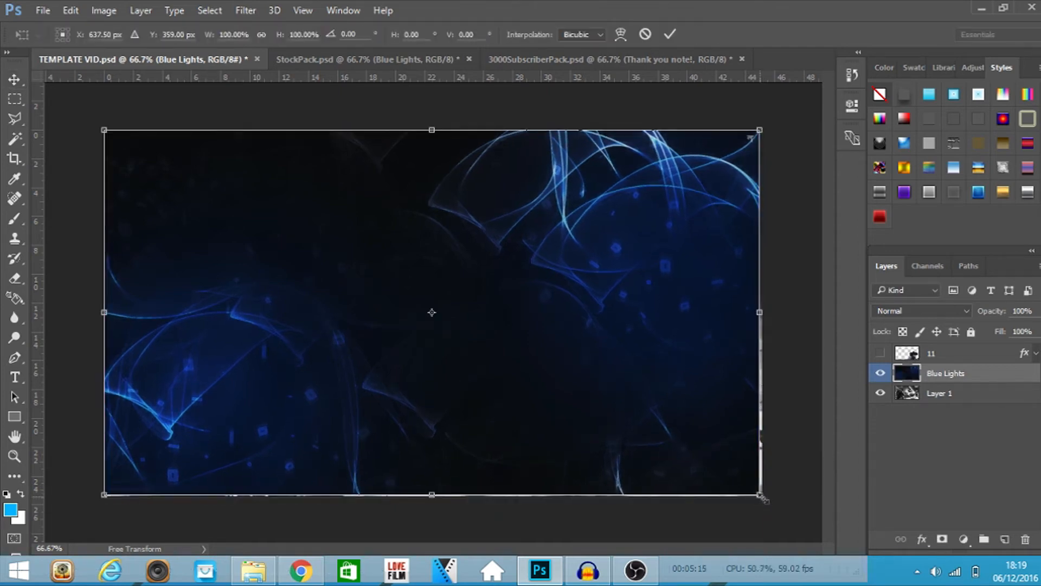
{"action": "left_click_drag", "start_coordinate": [760, 495], "coordinate": [762, 495]}
{"action": "key", "text": "Return"}
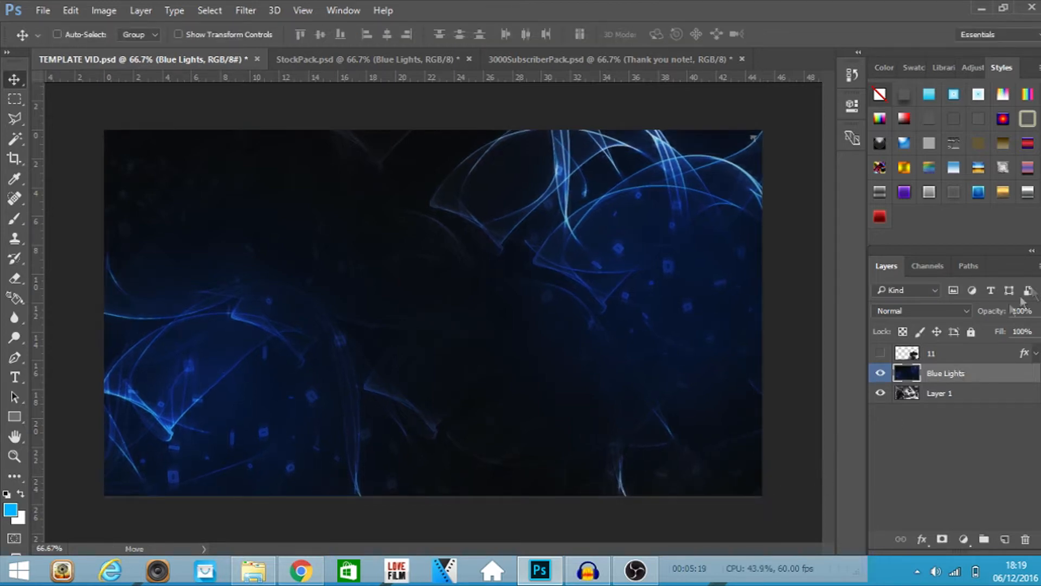
Try the Overlay blend mode on the Blue Lights layer, and settle on Screen.
{"action": "left_click", "coordinate": [955, 314]}
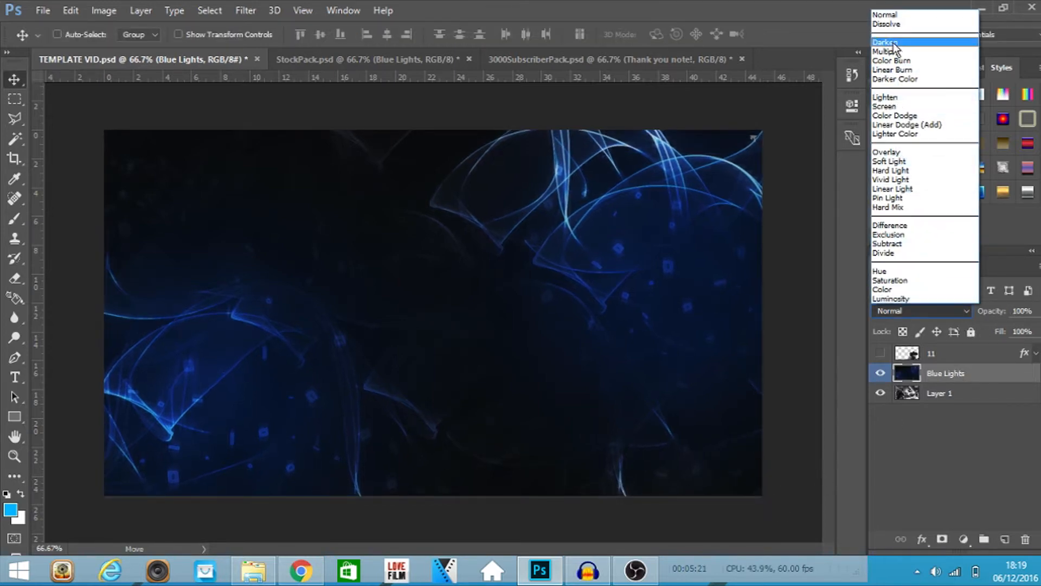
{"action": "left_click", "coordinate": [900, 152]}
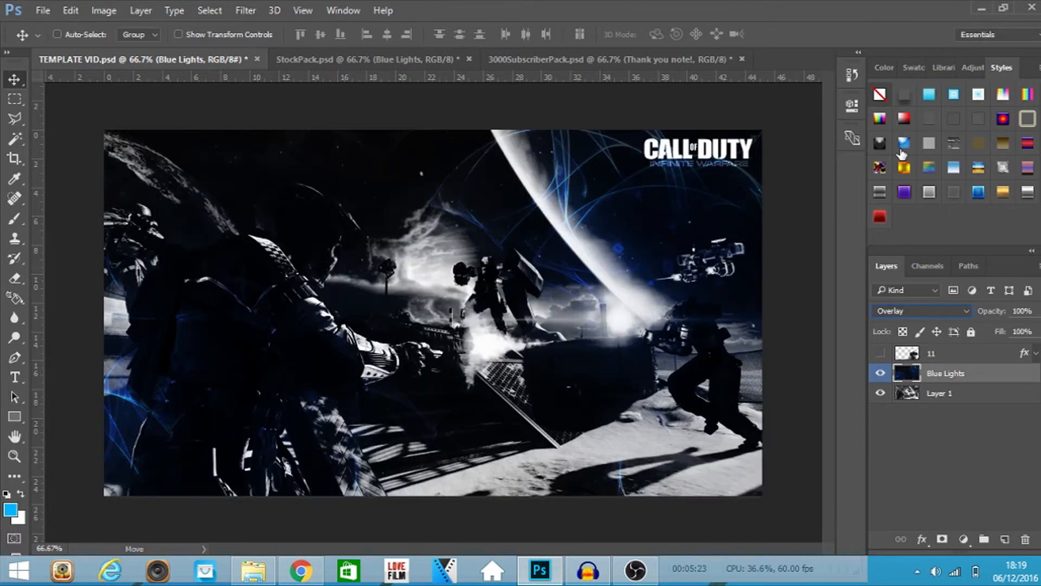
{"action": "left_click", "coordinate": [922, 308]}
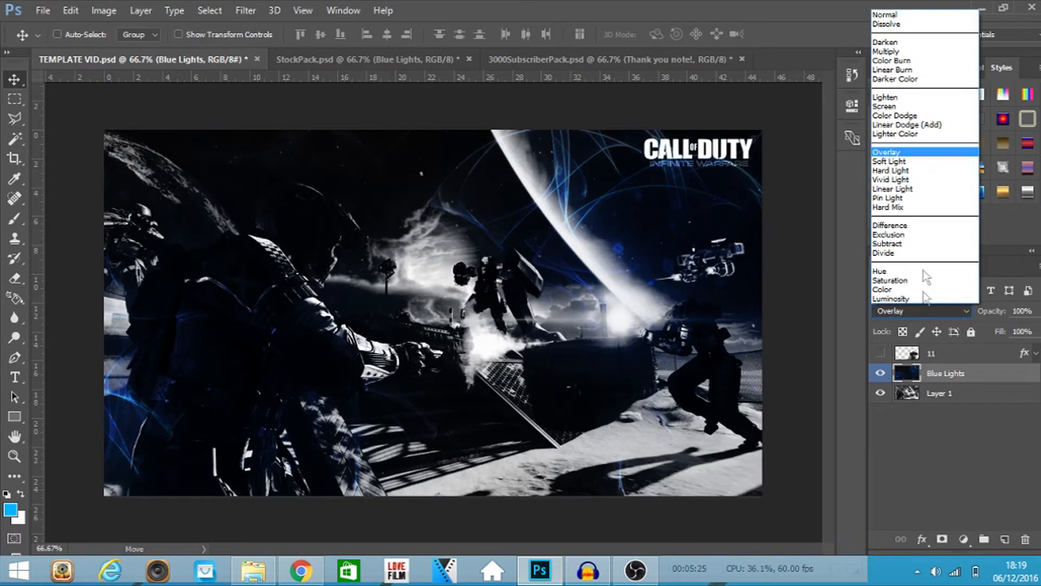
{"action": "left_click", "coordinate": [891, 106]}
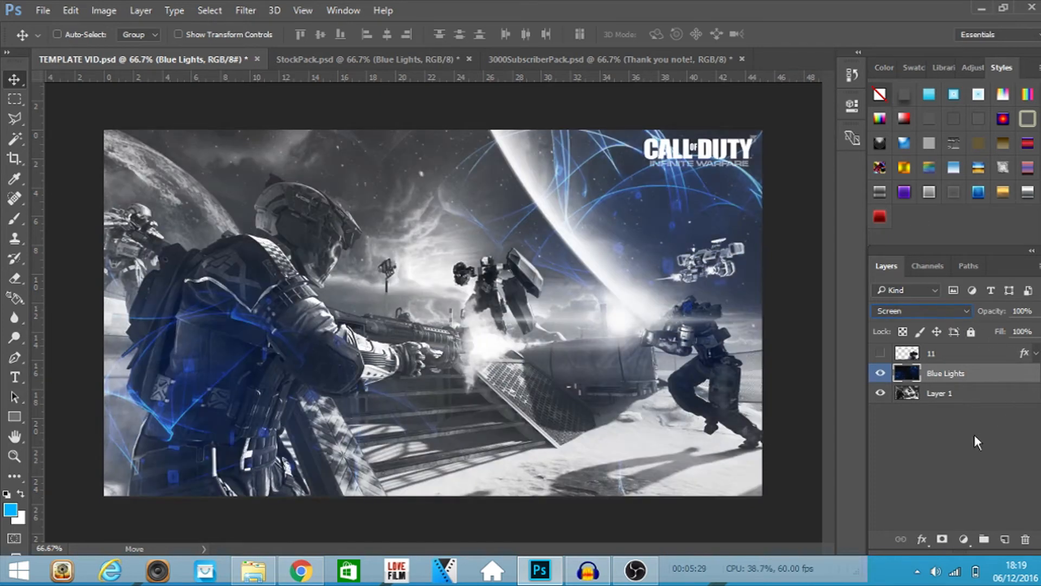
Hide Blue Lights in StockPack.psd and preview the Displacement and Purple Tech backgrounds one at a time.
{"action": "left_click", "coordinate": [436, 61]}
{"action": "left_click", "coordinate": [880, 411]}
{"action": "left_click", "coordinate": [880, 451]}
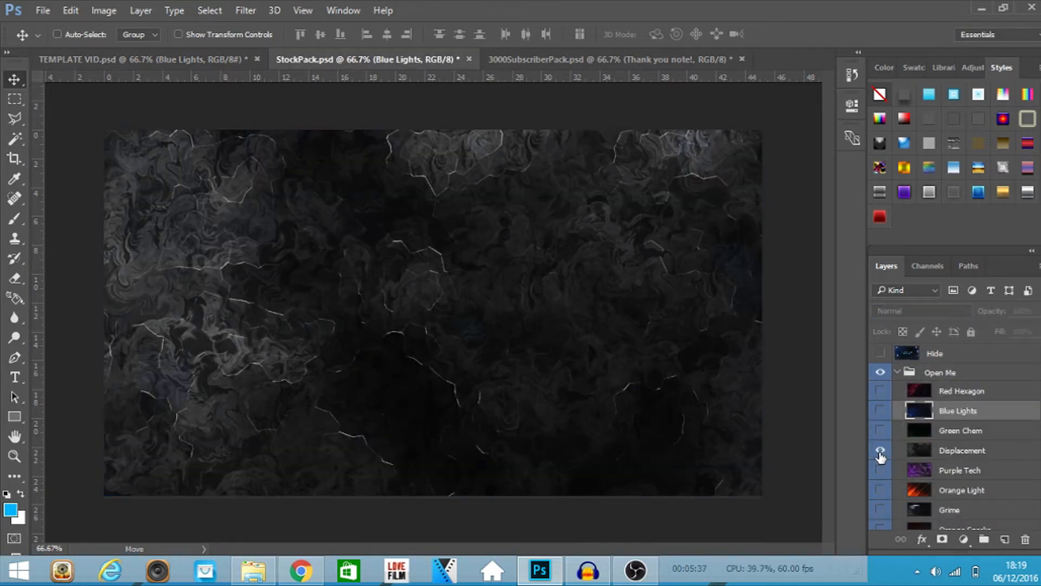
{"action": "left_click", "coordinate": [880, 452]}
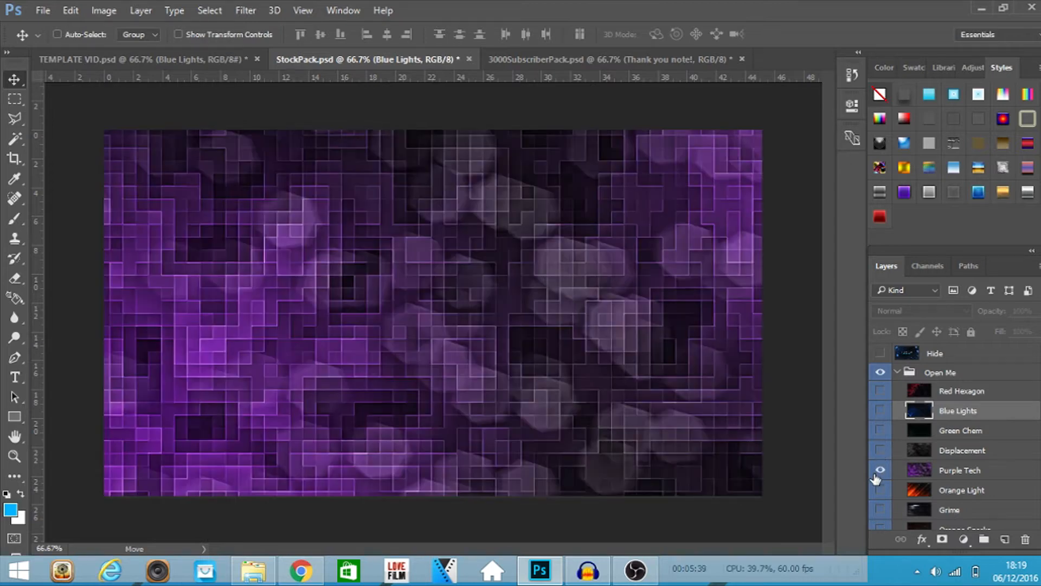
{"action": "left_click", "coordinate": [879, 471]}
Copy the Displacement layer from StockPack.psd into TEMPLATE VID.psd and scale it down to cover the whole canvas.
{"action": "left_click", "coordinate": [947, 451]}
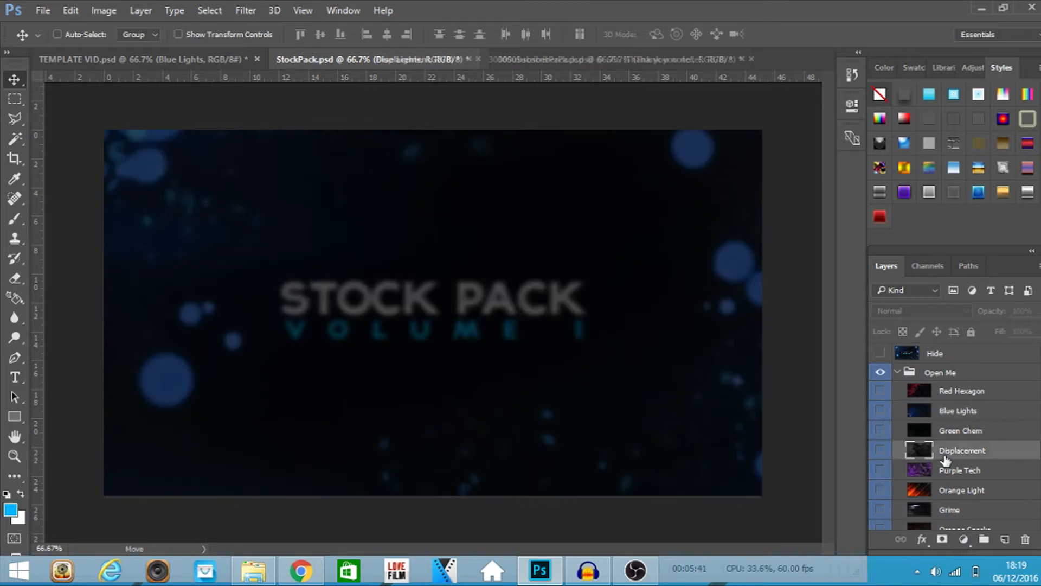
{"action": "left_click", "coordinate": [880, 451]}
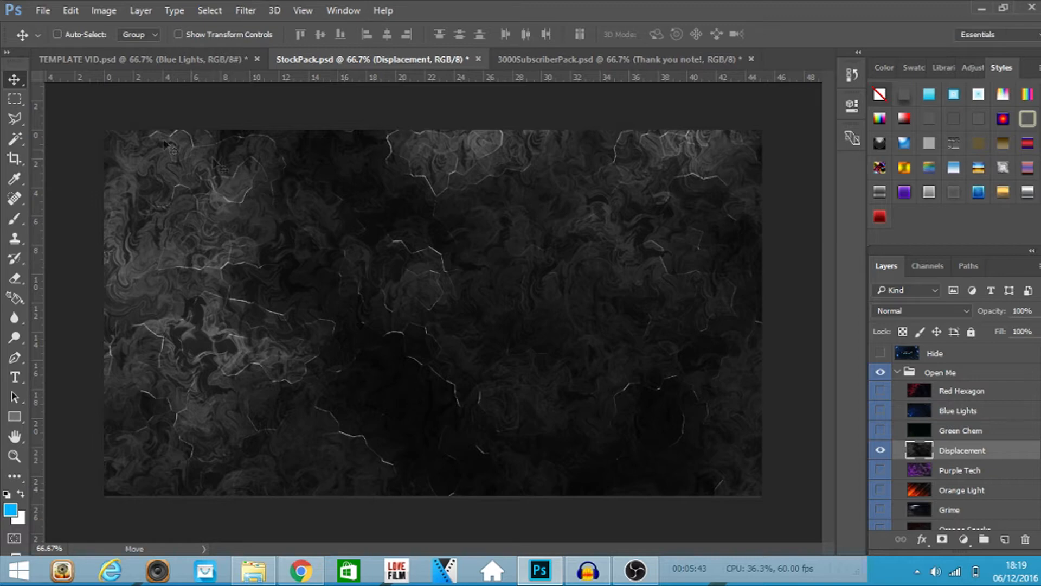
{"action": "left_click_drag", "start_coordinate": [383, 217], "coordinate": [440, 291]}
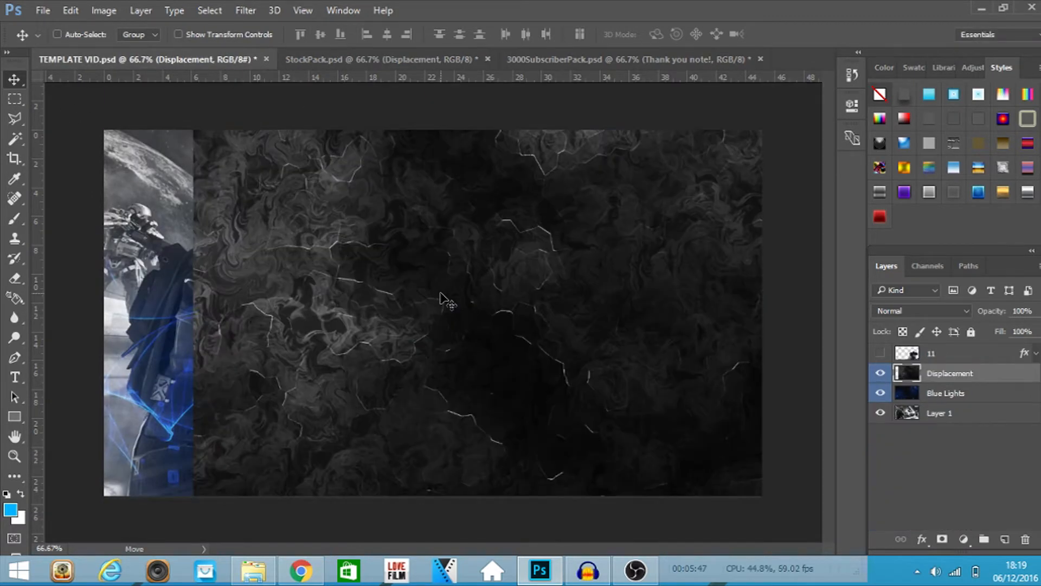
{"action": "key", "text": "ctrl+t"}
{"action": "left_click_drag", "start_coordinate": [439, 326], "coordinate": [429, 456]}
{"action": "left_click_drag", "start_coordinate": [180, 150], "coordinate": [412, 278]}
{"action": "left_click_drag", "start_coordinate": [529, 396], "coordinate": [221, 245]}
{"action": "left_click_drag", "start_coordinate": [627, 179], "coordinate": [656, 197]}
{"action": "left_click_drag", "start_coordinate": [133, 145], "coordinate": [215, 219]}
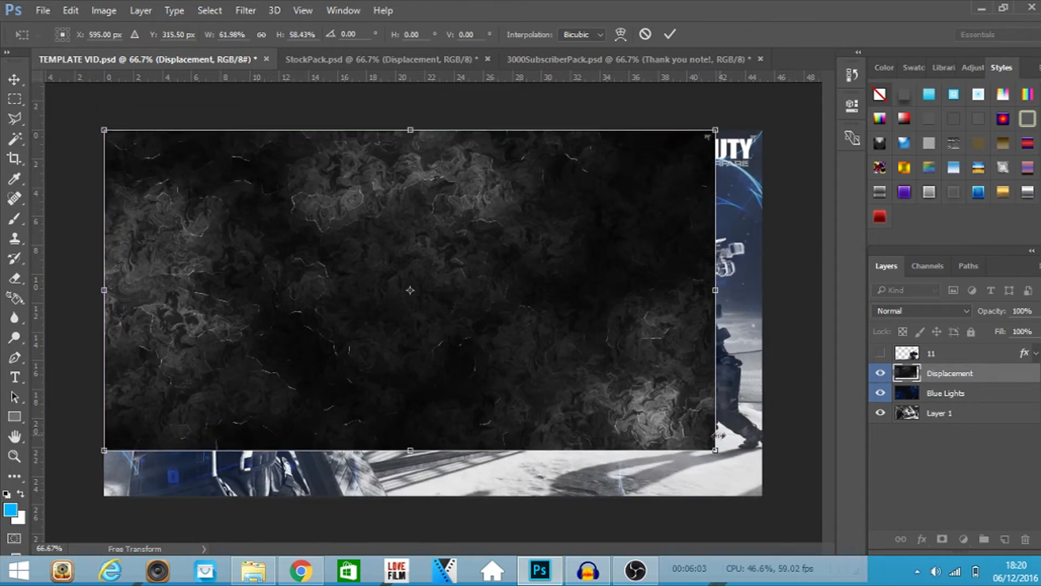
{"action": "left_click_drag", "start_coordinate": [714, 450], "coordinate": [794, 508]}
{"action": "key", "text": "Return"}
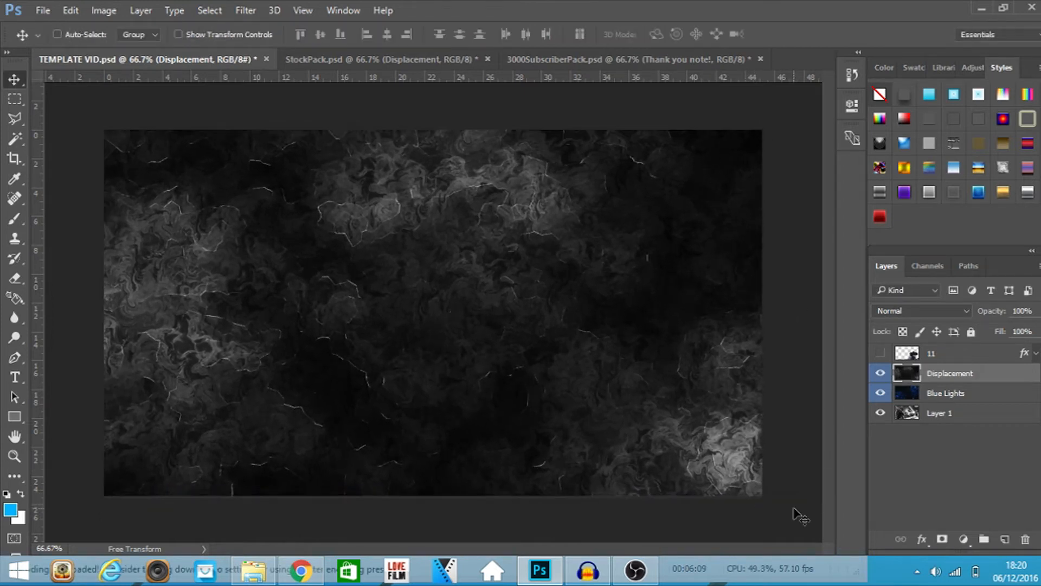
Move the Displacement layer below Blue Lights and blend it in Screen mode at 76% opacity.
{"action": "left_click_drag", "start_coordinate": [939, 379], "coordinate": [944, 405]}
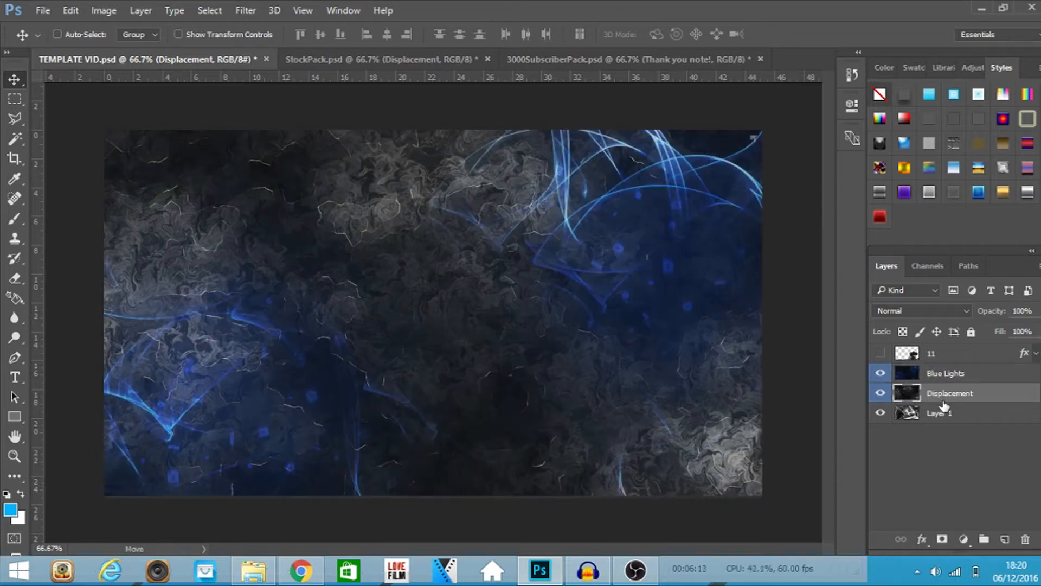
{"action": "left_click", "coordinate": [955, 309]}
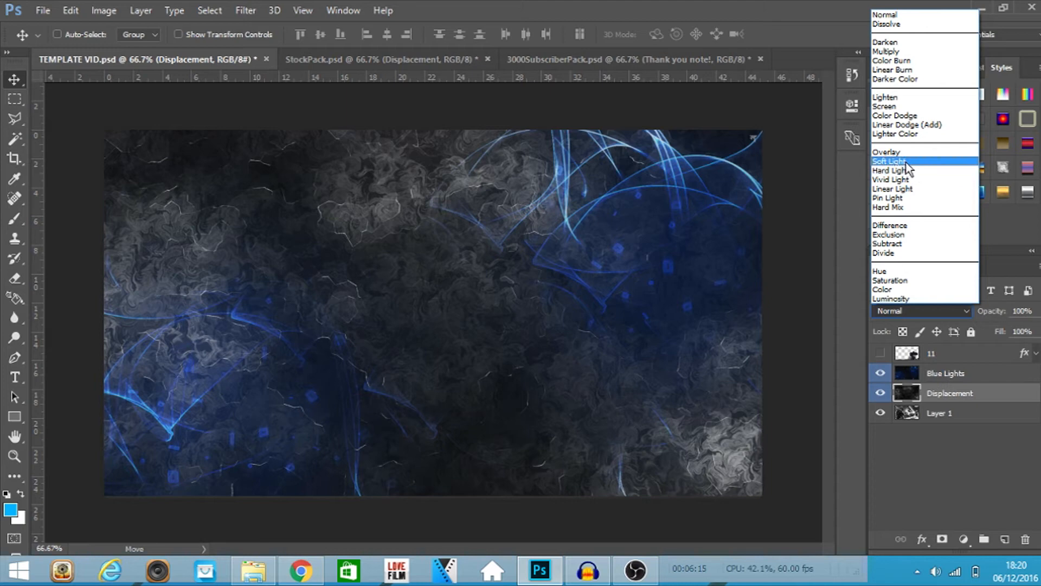
{"action": "left_click", "coordinate": [917, 107]}
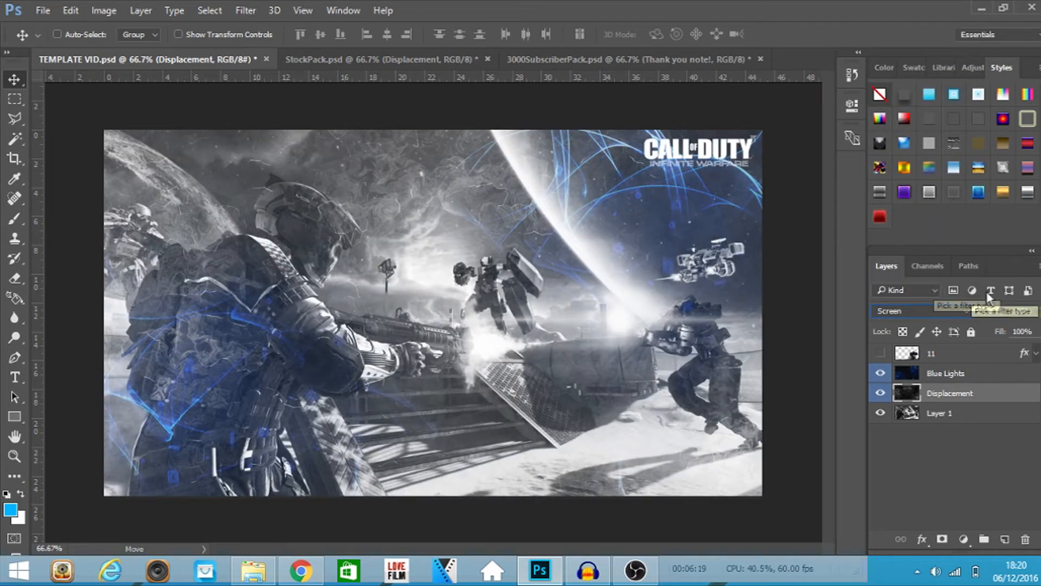
{"action": "left_click_drag", "start_coordinate": [1002, 317], "coordinate": [983, 315]}
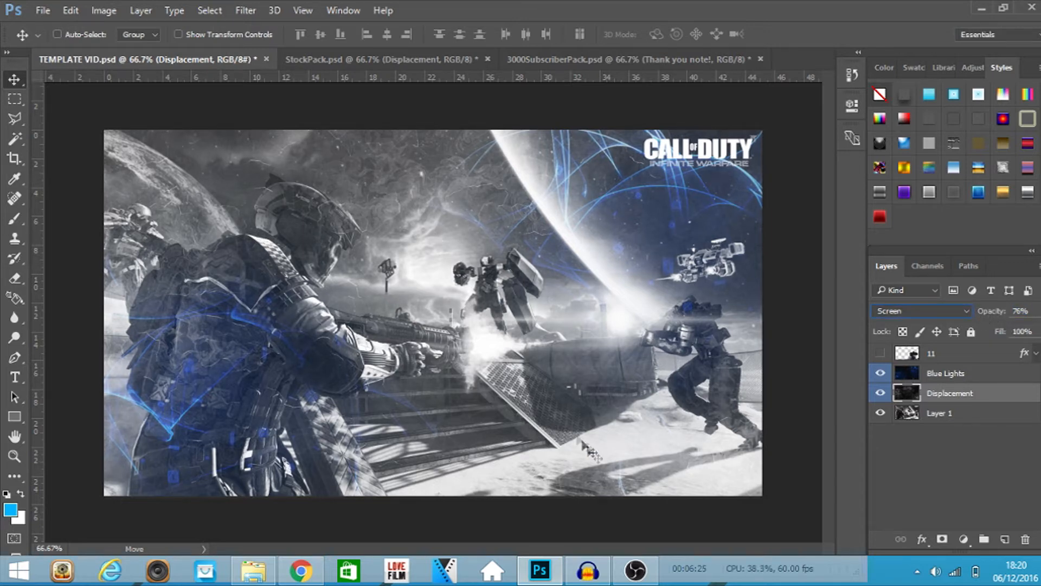
Show the rifle render on layer 11 again.
{"action": "left_click", "coordinate": [968, 373]}
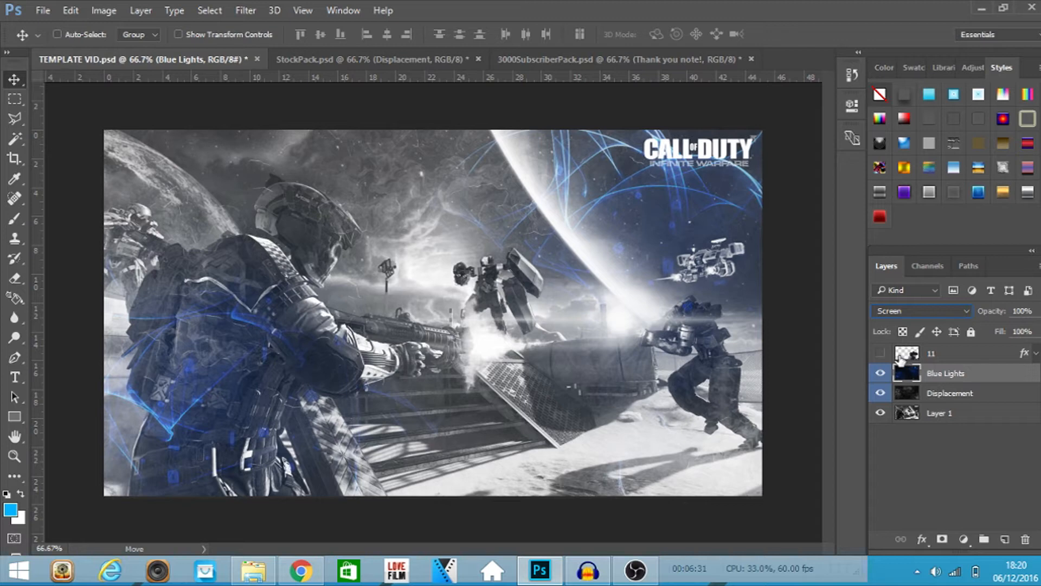
{"action": "left_click", "coordinate": [880, 353]}
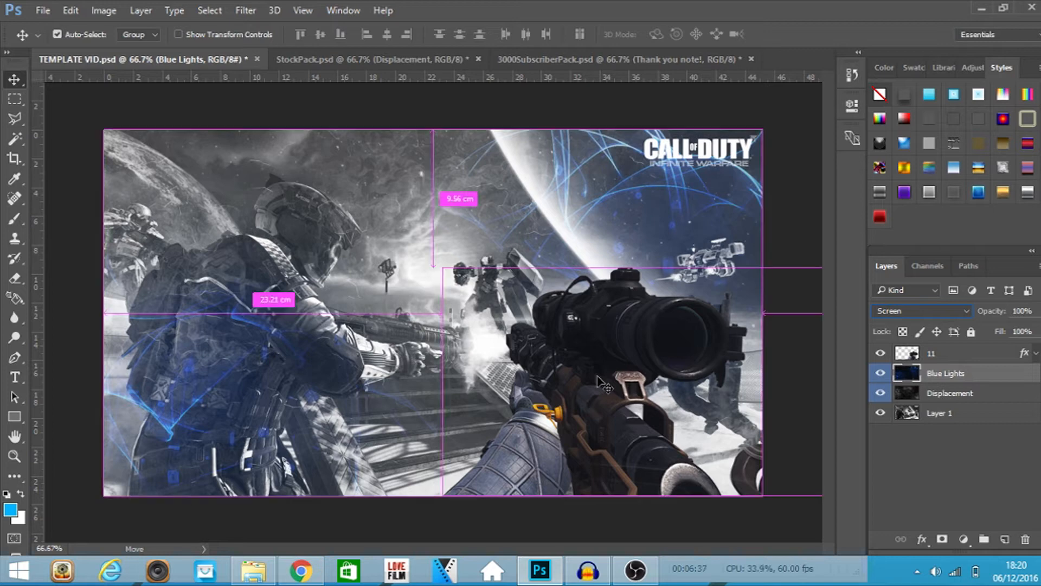
{"action": "key", "text": "ctrl+t"}
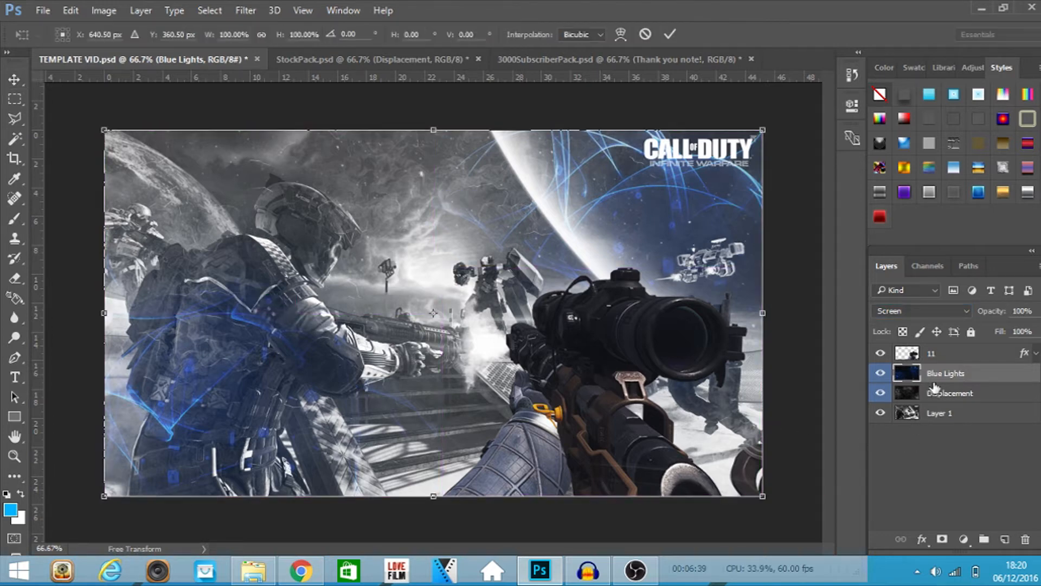
{"action": "key", "text": "Escape"}
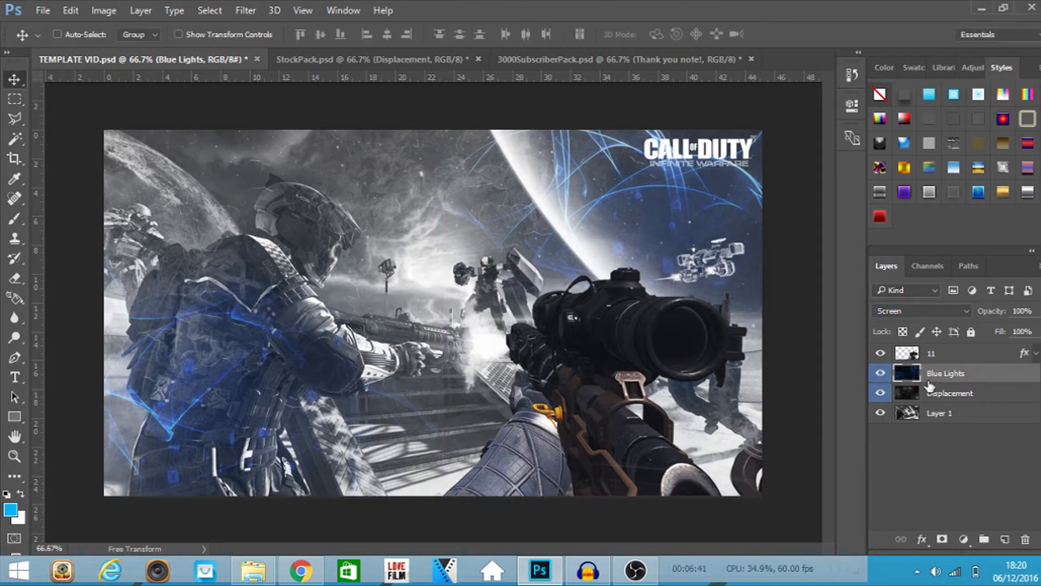
Enlarge the rifle on layer 11 to about 123% and position it in the lower-right part of the canvas.
{"action": "left_click", "coordinate": [988, 360]}
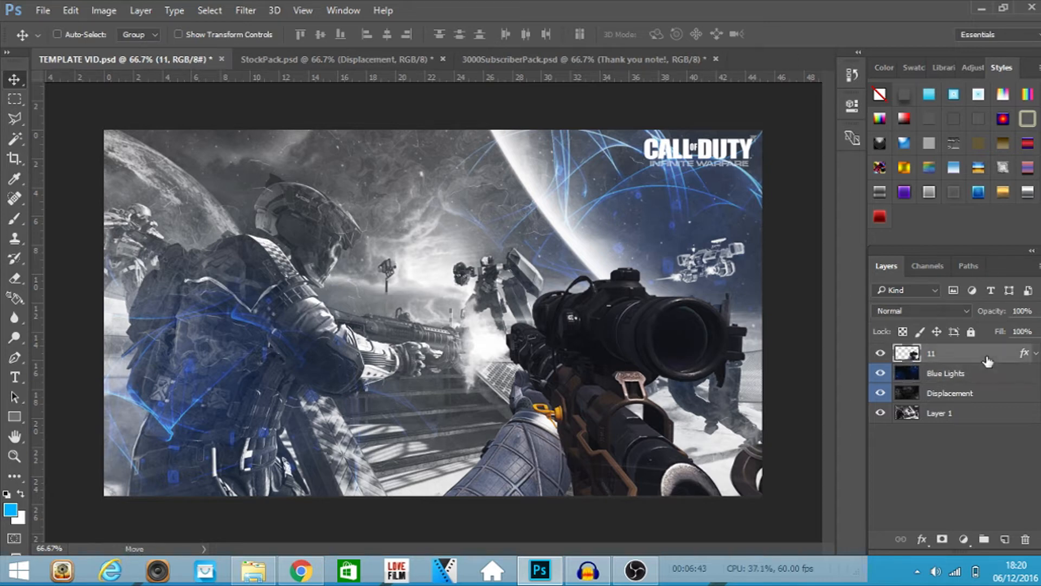
{"action": "key", "text": "ctrl"}
{"action": "key", "text": "ctrl+t"}
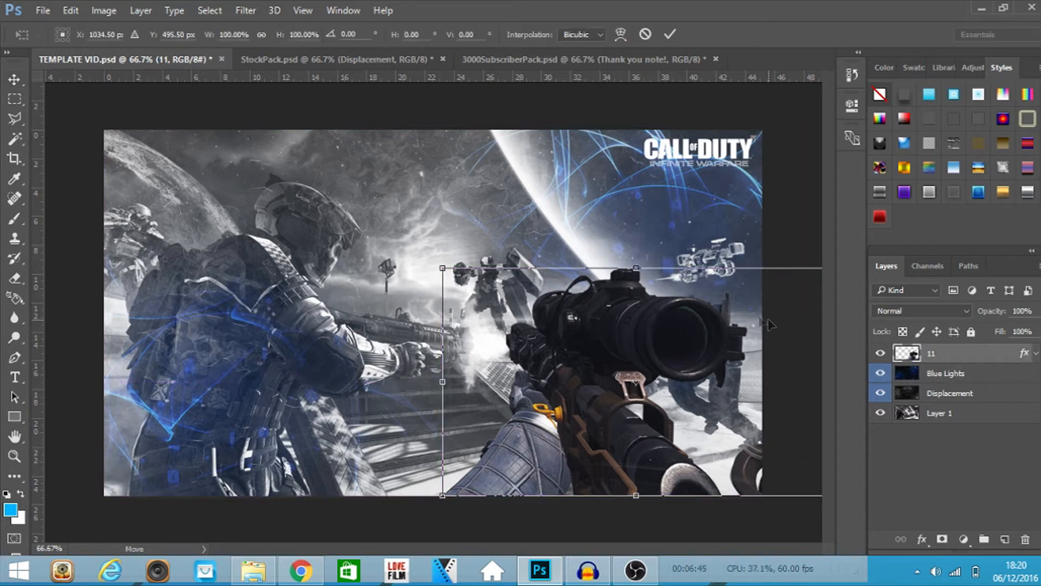
{"action": "left_click_drag", "start_coordinate": [444, 269], "coordinate": [365, 231]}
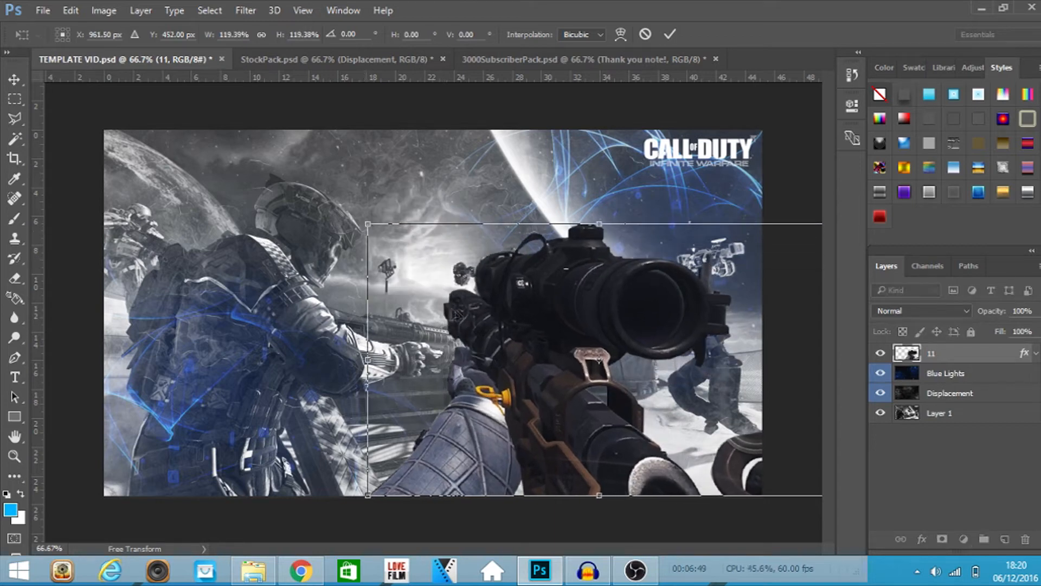
{"action": "left_click_drag", "start_coordinate": [500, 335], "coordinate": [524, 336]}
{"action": "left_click_drag", "start_coordinate": [386, 224], "coordinate": [372, 217]}
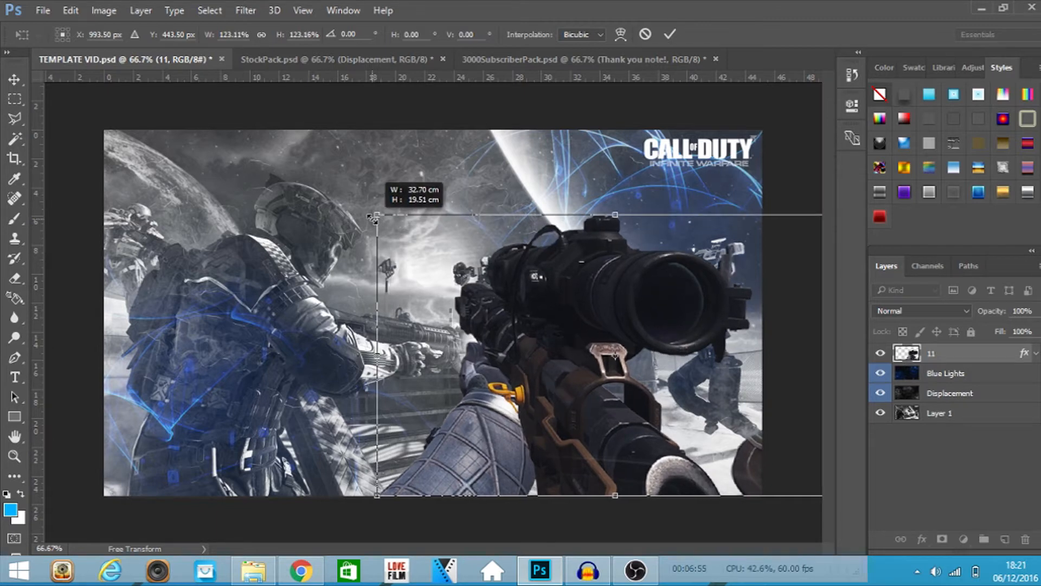
{"action": "key", "text": "Return"}
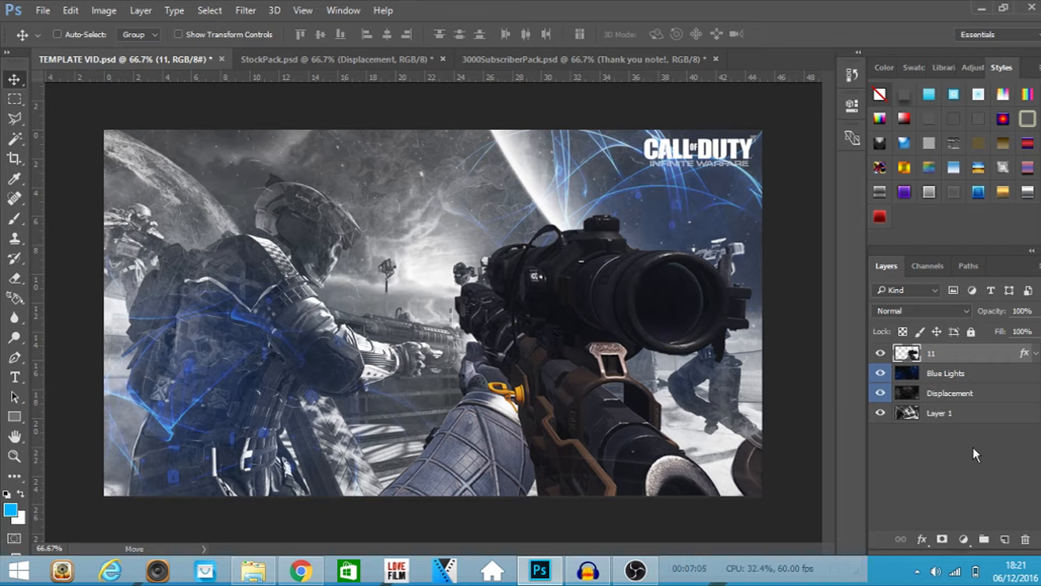
Review the Stroke and Outer Glow settings in layer 11's layer style, including the glow colour.
{"action": "right_click", "coordinate": [957, 356]}
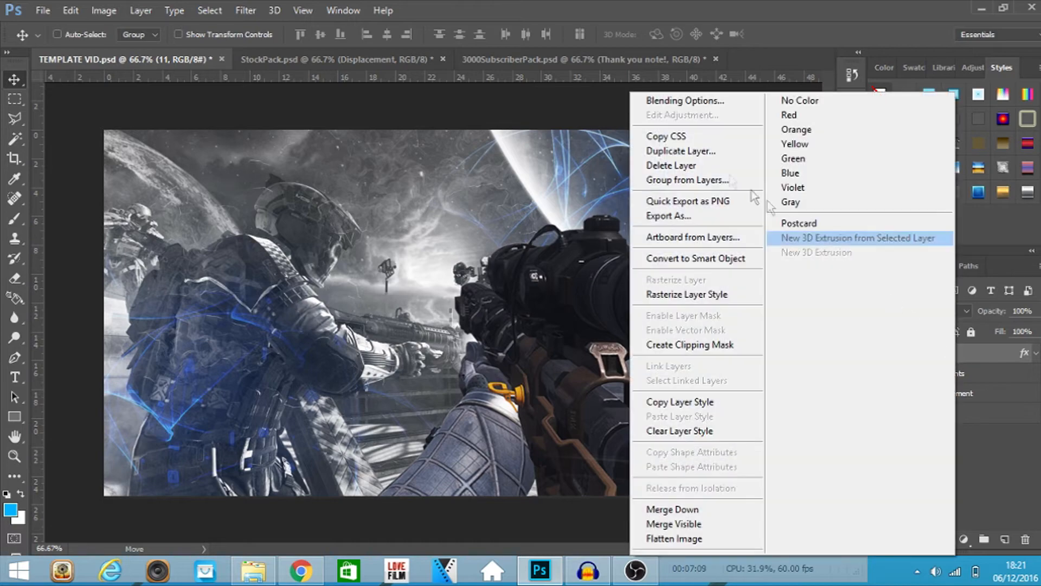
{"action": "left_click", "coordinate": [722, 102]}
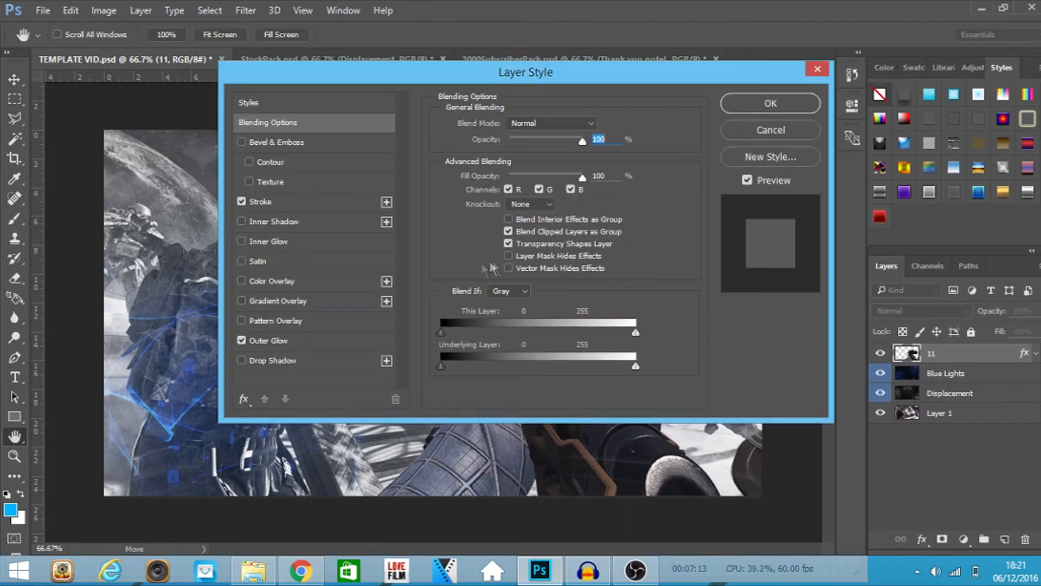
{"action": "left_click", "coordinate": [350, 201]}
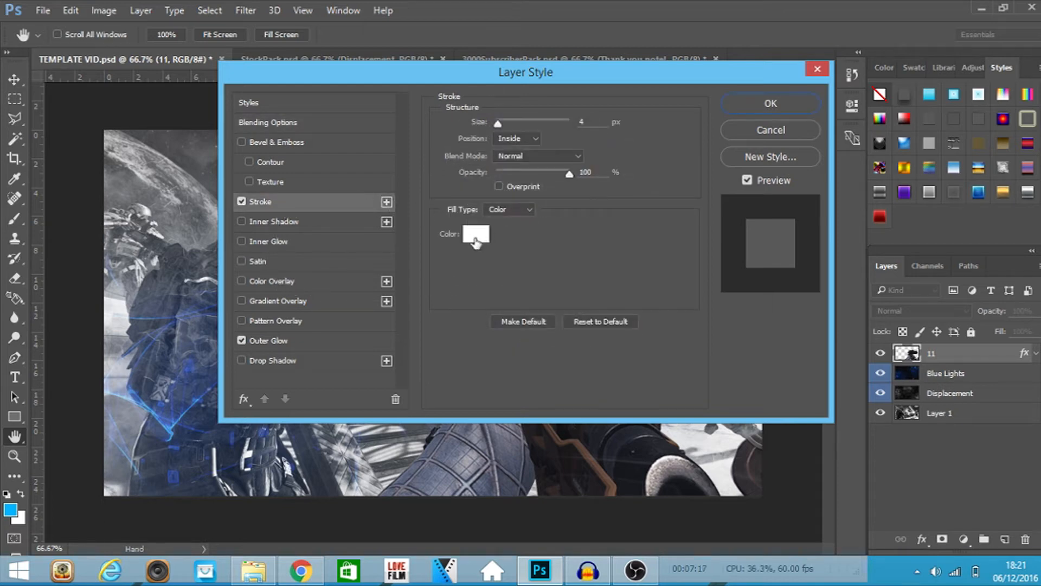
{"action": "left_click", "coordinate": [580, 122]}
{"action": "left_click", "coordinate": [343, 340]}
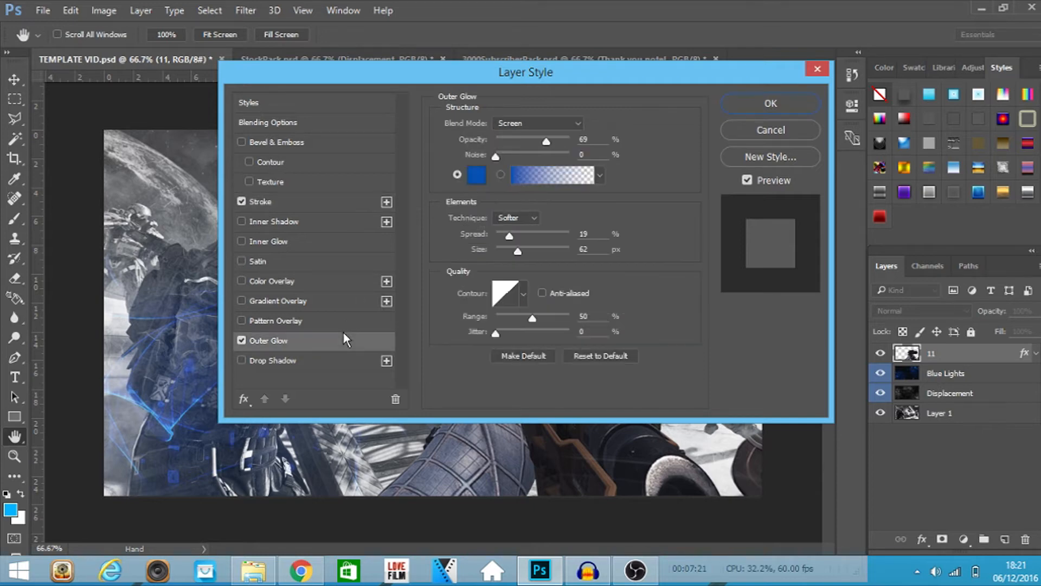
{"action": "left_click", "coordinate": [481, 175]}
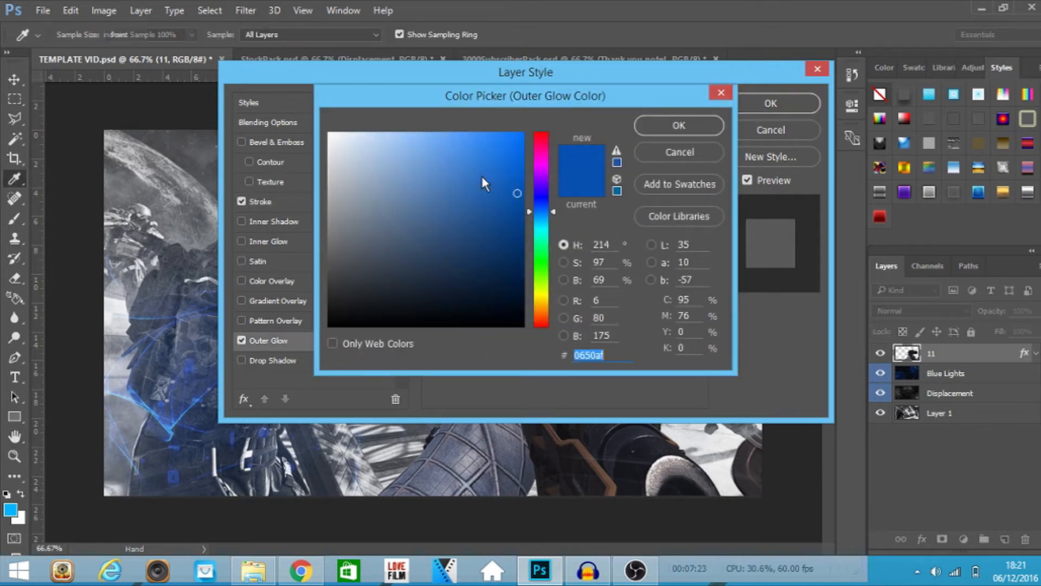
{"action": "left_click", "coordinate": [690, 147]}
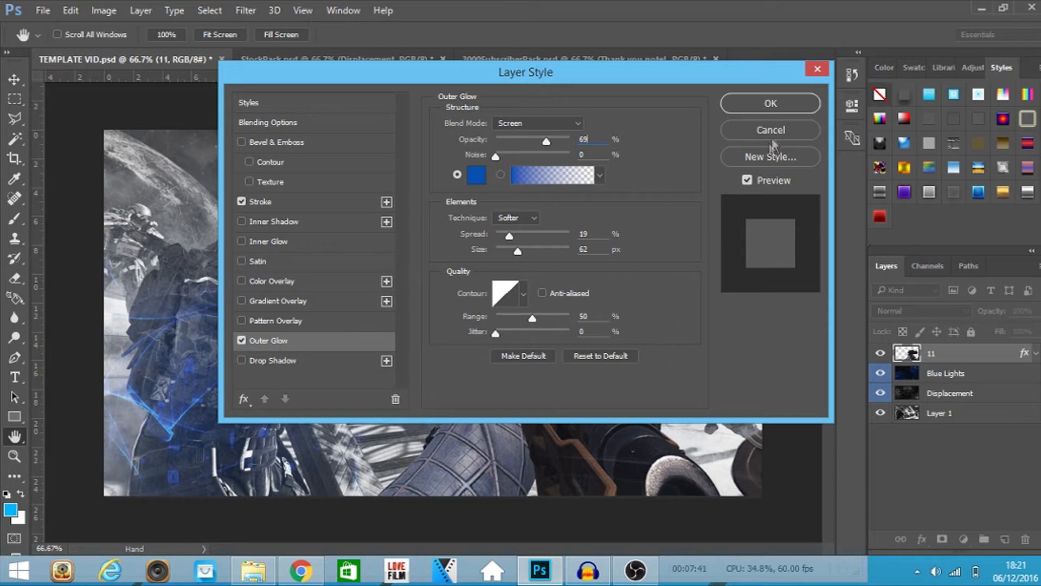
{"action": "left_click", "coordinate": [804, 102]}
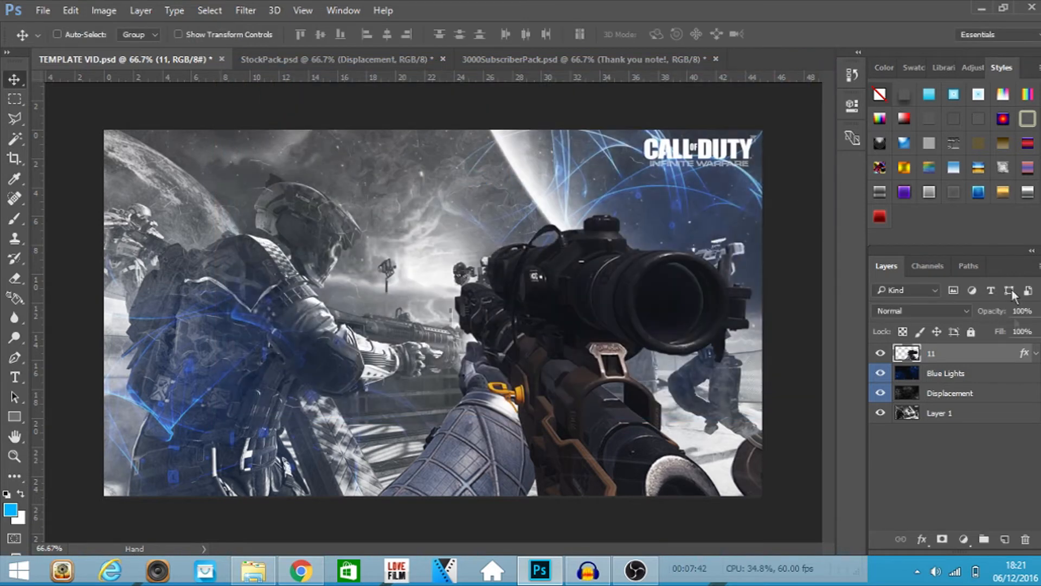
Make the Stroke and Outer Glow effects of layer 11 visible on the rifle.
{"action": "left_click", "coordinate": [1034, 352]}
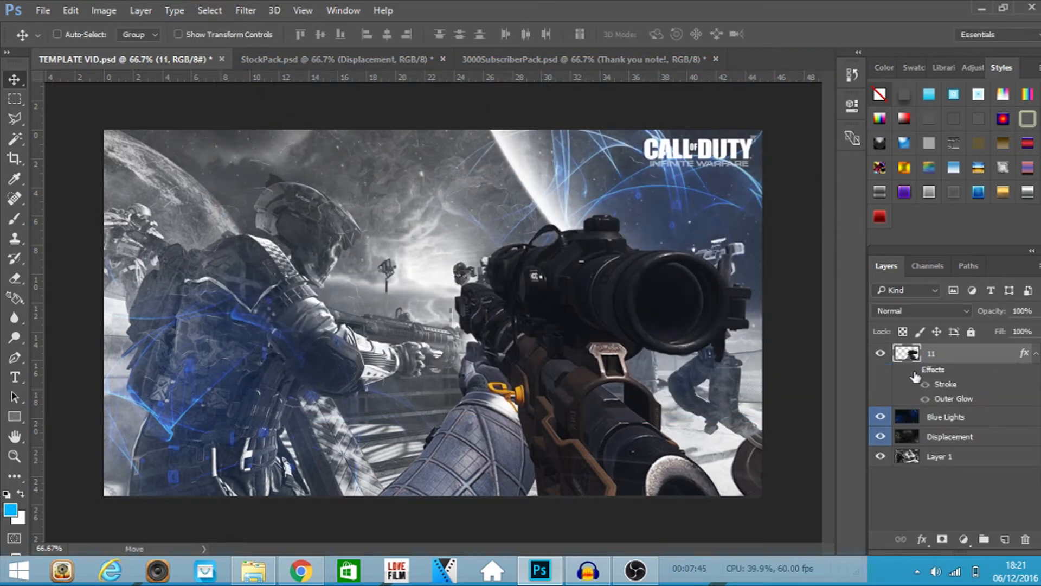
{"action": "left_click", "coordinate": [913, 371]}
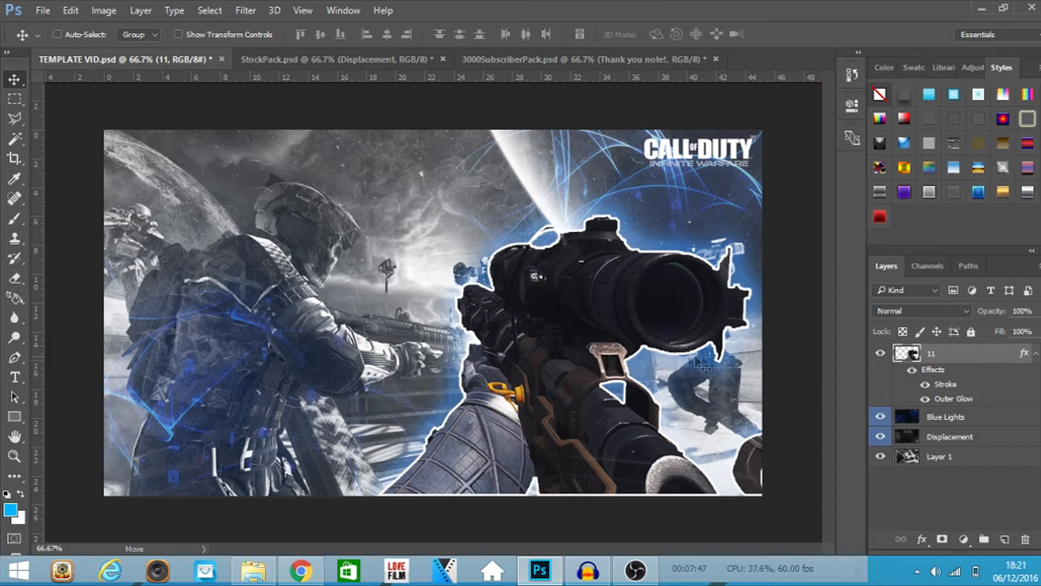
{"action": "left_click", "coordinate": [1035, 354]}
Nudge the rifle slightly down and to the right, and enlarge it a little from its upper-left corner.
{"action": "left_click_drag", "start_coordinate": [647, 339], "coordinate": [653, 344]}
{"action": "key", "text": "ctrl+t"}
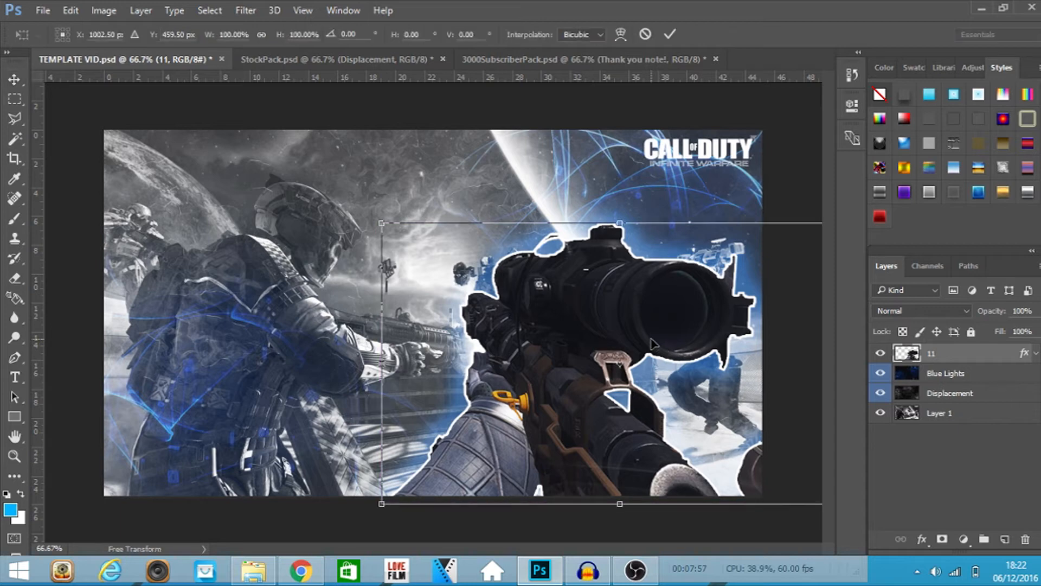
{"action": "left_click_drag", "start_coordinate": [384, 223], "coordinate": [374, 219]}
{"action": "key", "text": "Return"}
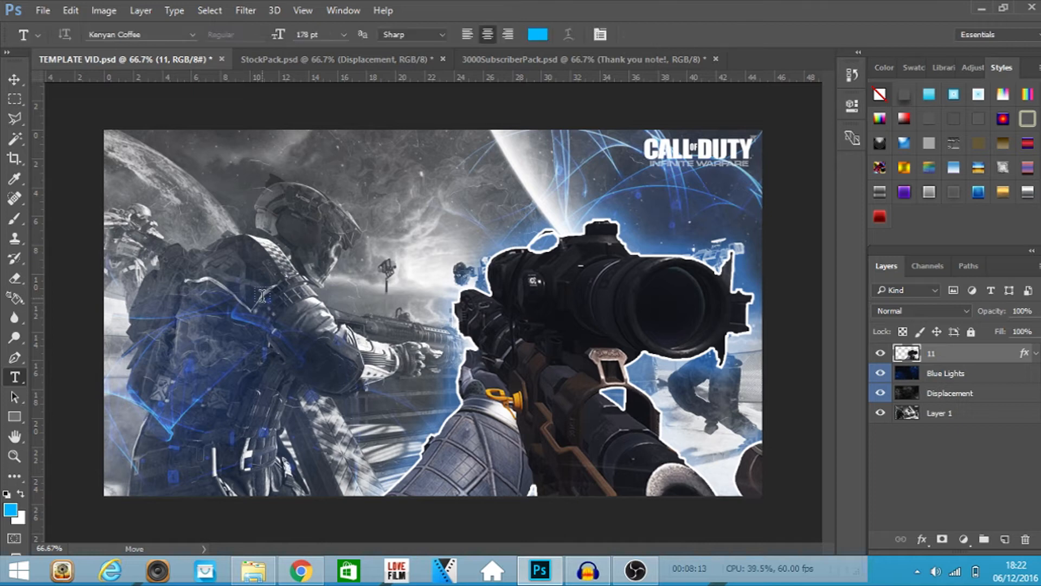
Add the text "YOUR TEXT" in blue 178 pt Kenyan Coffee and position it over the soldier, beside the rifle.
{"action": "left_click", "coordinate": [263, 312]}
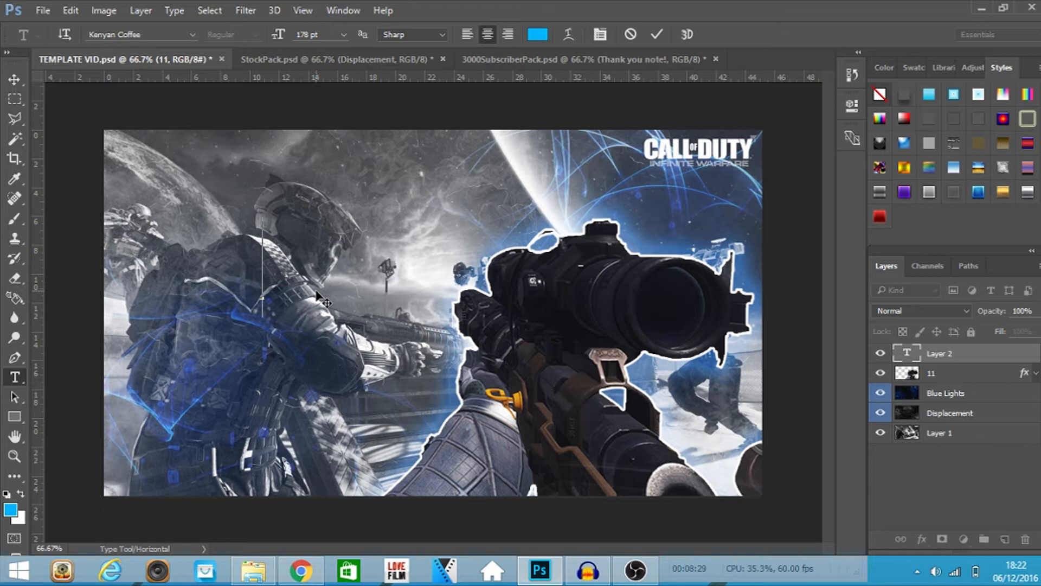
{"action": "type", "text": "your t"}
{"action": "key", "text": "BackSpace"}
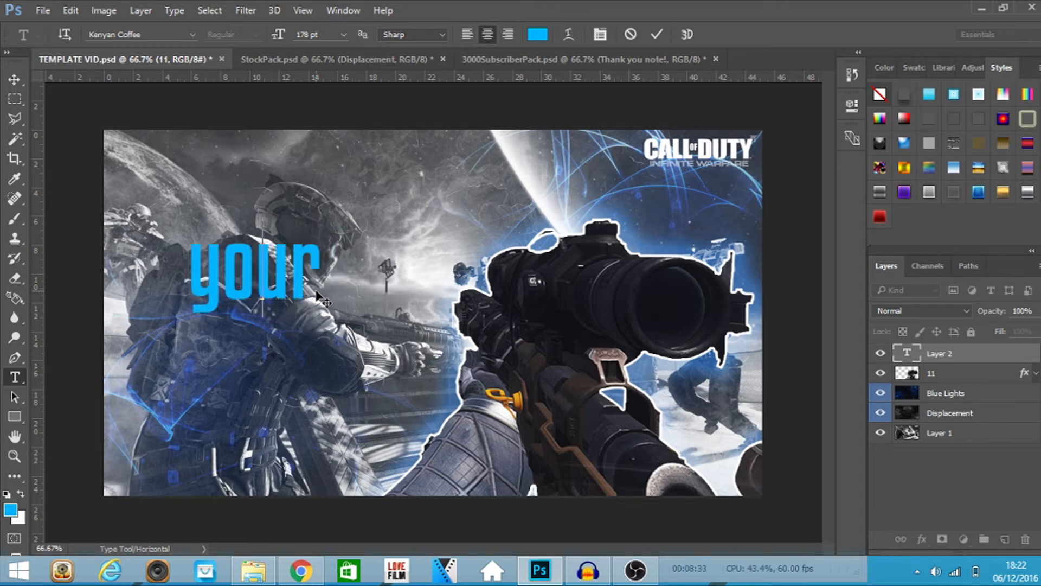
{"action": "key", "text": "BackSpace"}
{"action": "key", "text": "BackSpace"}
{"action": "key", "text": "BackSpace"}
{"action": "key", "text": "BackSpace"}
{"action": "key", "text": "BackSpace"}
{"action": "type", "text": "YO"}
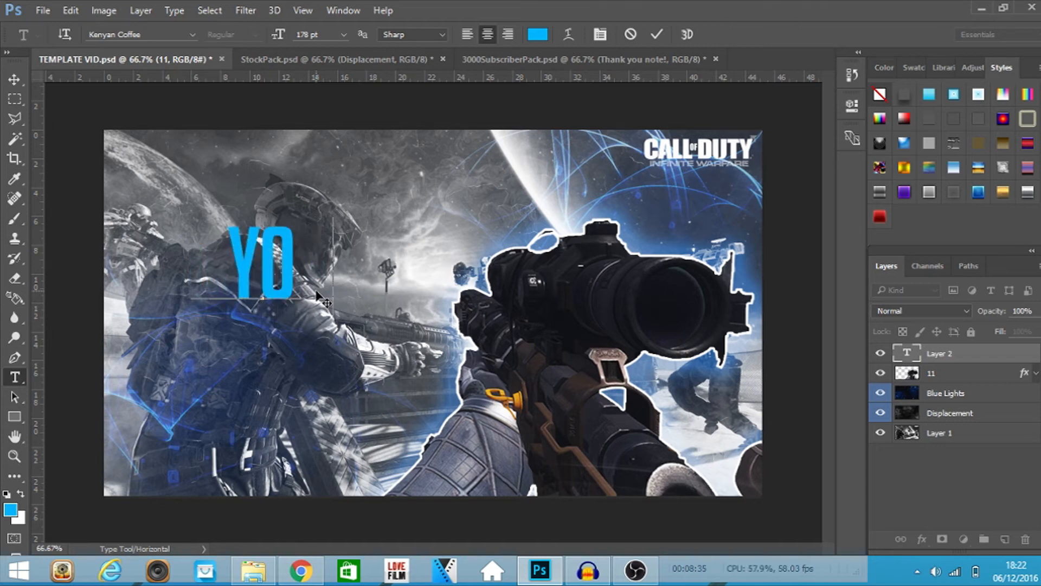
{"action": "type", "text": "UR TEXT"}
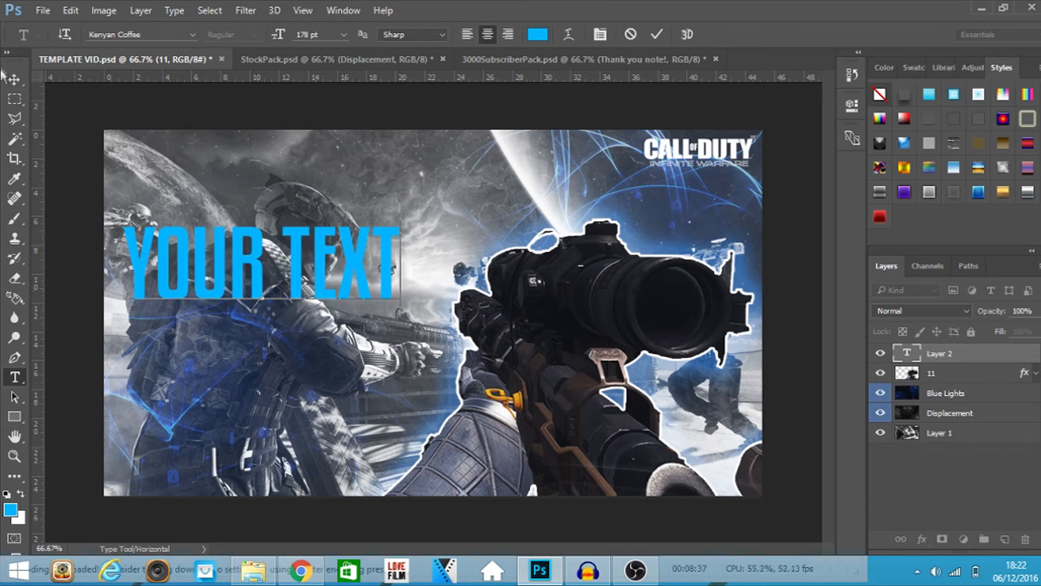
{"action": "left_click", "coordinate": [15, 79]}
{"action": "left_click_drag", "start_coordinate": [318, 279], "coordinate": [352, 296]}
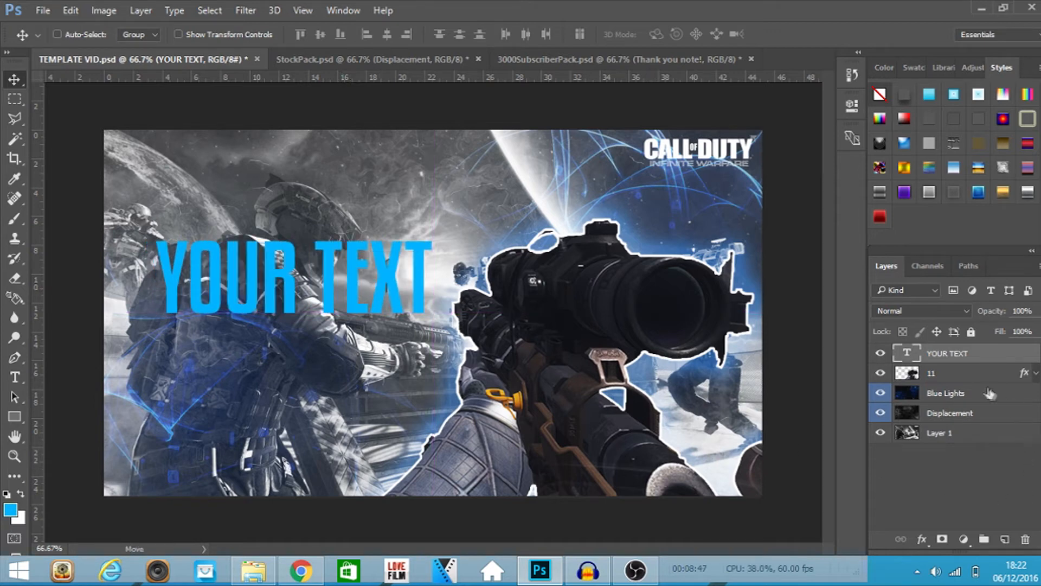
Duplicate the YOUR TEXT layer and make the copy a second line reading "MORE TEXT" directly beneath it.
{"action": "key", "text": "ctrl+j"}
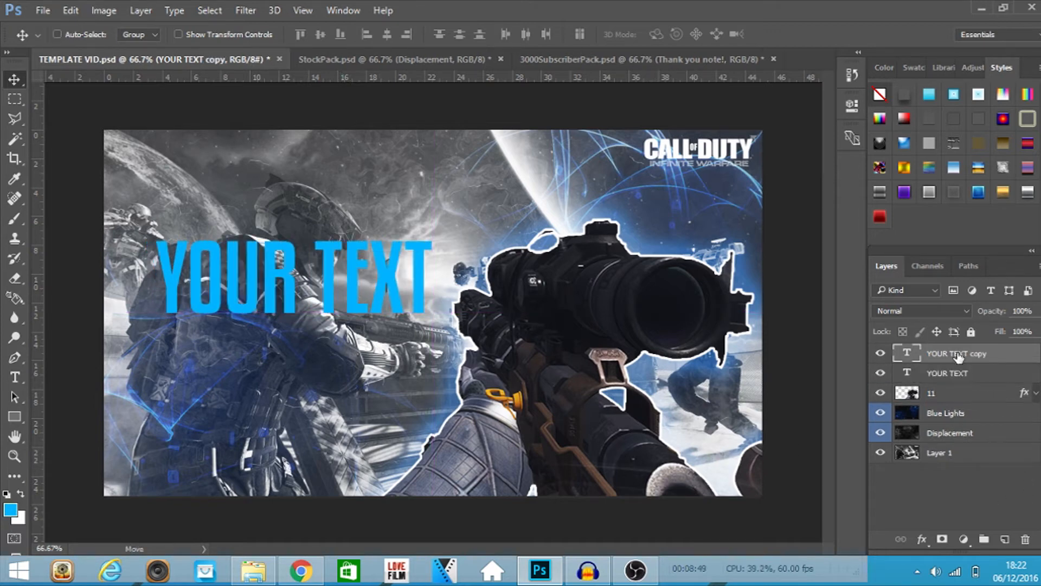
{"action": "left_click", "coordinate": [964, 373]}
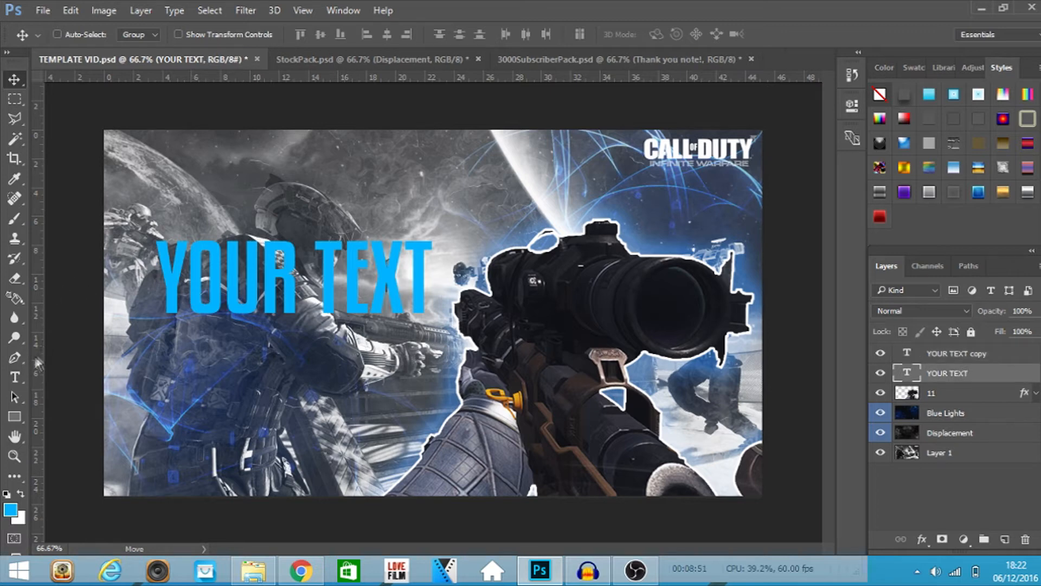
{"action": "left_click", "coordinate": [13, 379]}
{"action": "triple_click", "coordinate": [252, 282]}
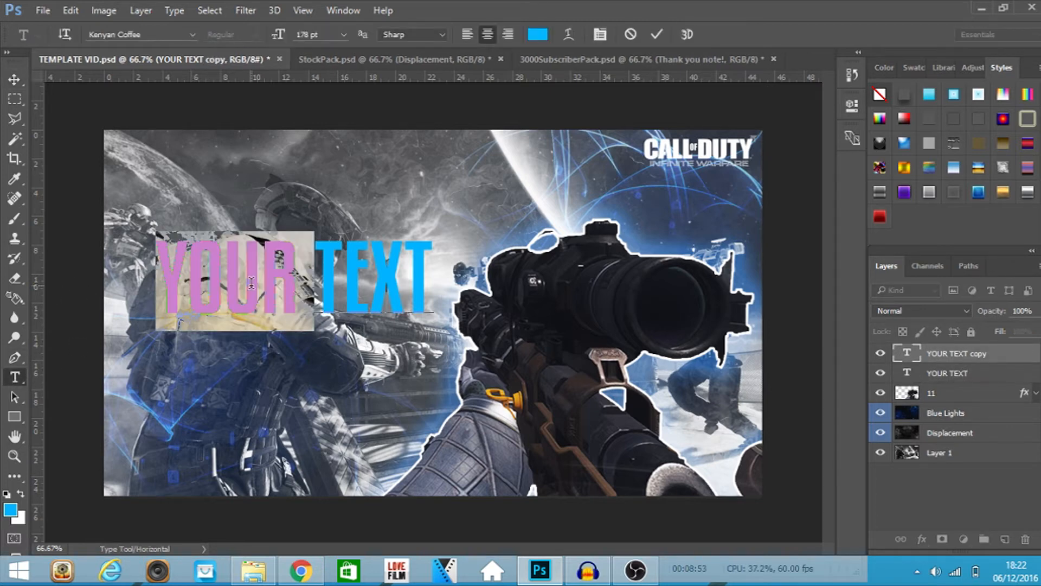
{"action": "key", "text": "ctrl+h"}
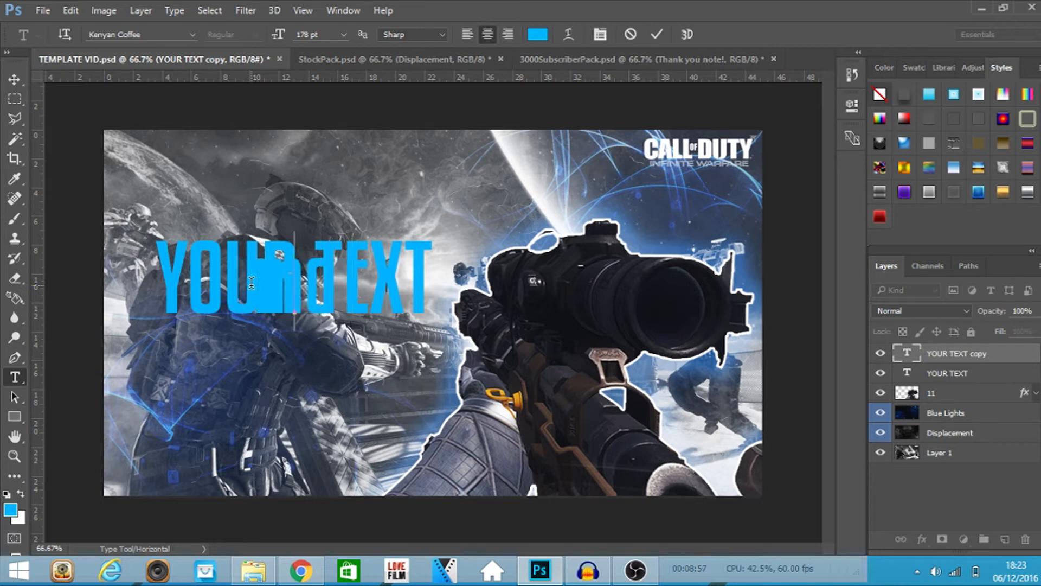
{"action": "key", "text": "alt+Left"}
{"action": "key", "text": "alt+Left"}
{"action": "key", "text": "alt+Left"}
{"action": "key", "text": "alt+Left"}
{"action": "key", "text": "alt+Left"}
{"action": "key", "text": "alt+Left"}
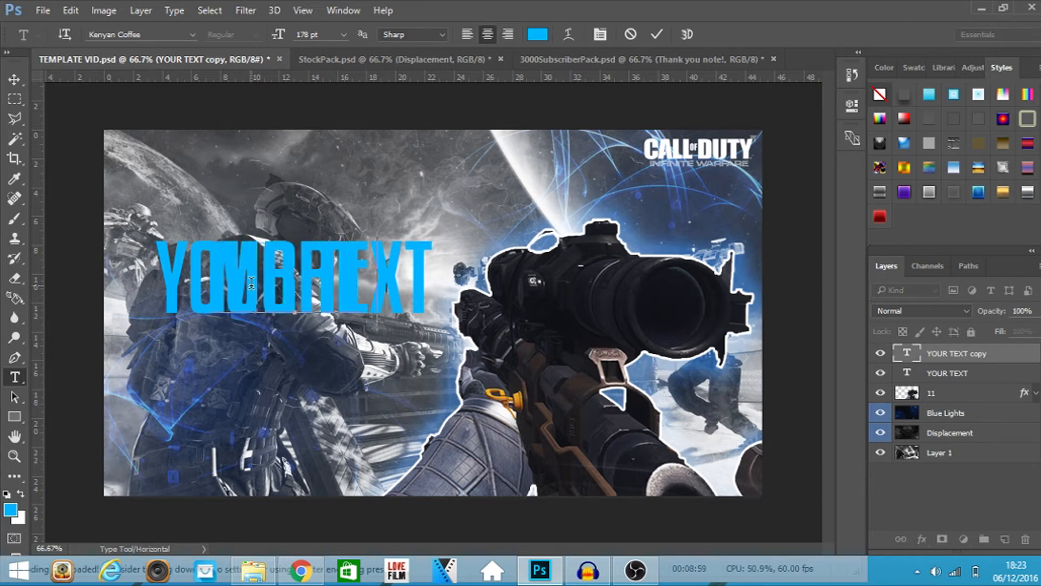
{"action": "left_click", "coordinate": [15, 79]}
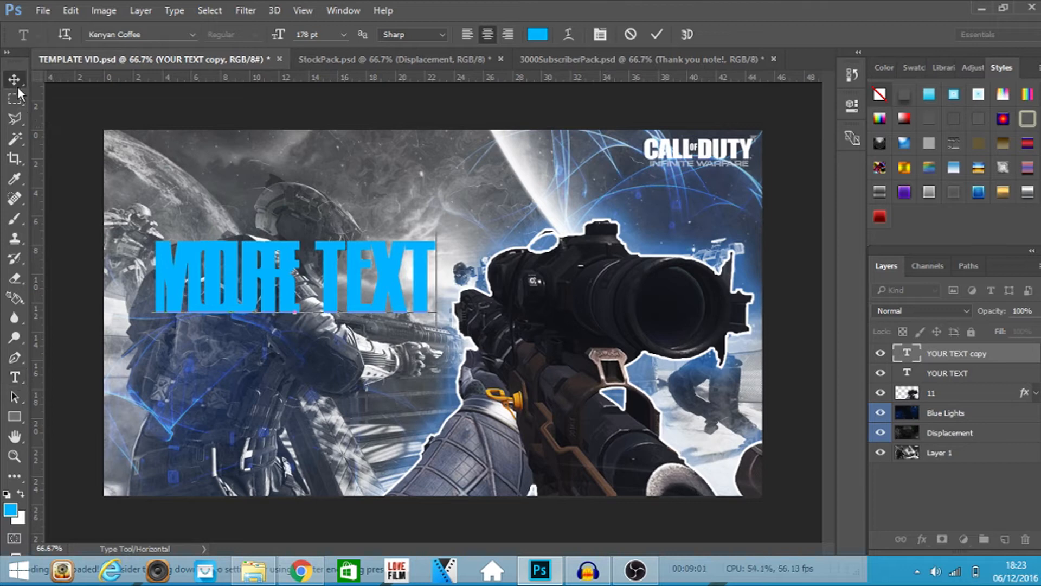
{"action": "left_click_drag", "start_coordinate": [400, 299], "coordinate": [396, 386]}
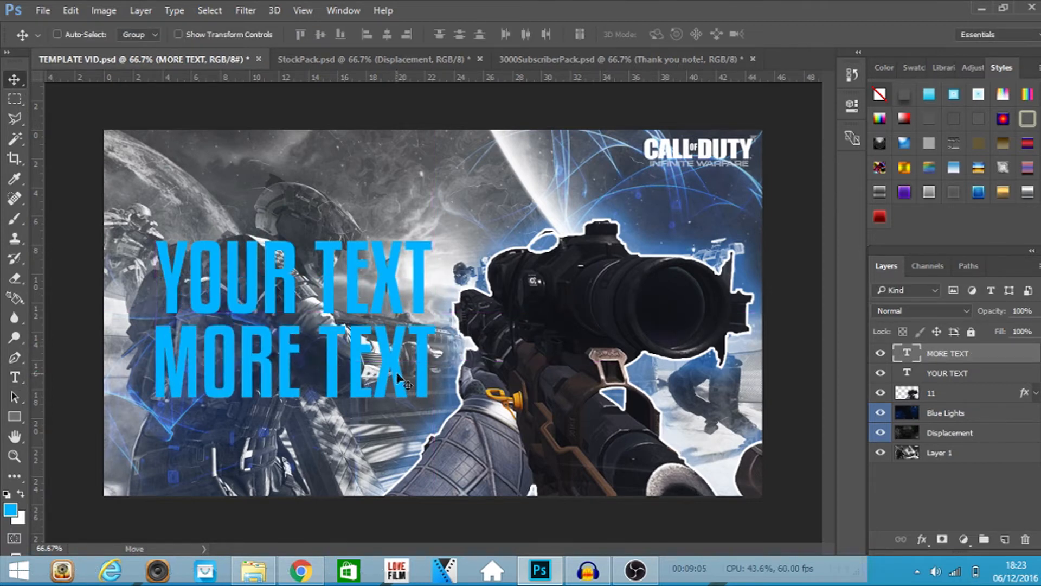
Apply the silver metallic style preset from the bottom row of saved styles to the YOUR TEXT layer.
{"action": "left_click", "coordinate": [963, 374]}
{"action": "right_click", "coordinate": [964, 374]}
{"action": "key", "text": "Escape"}
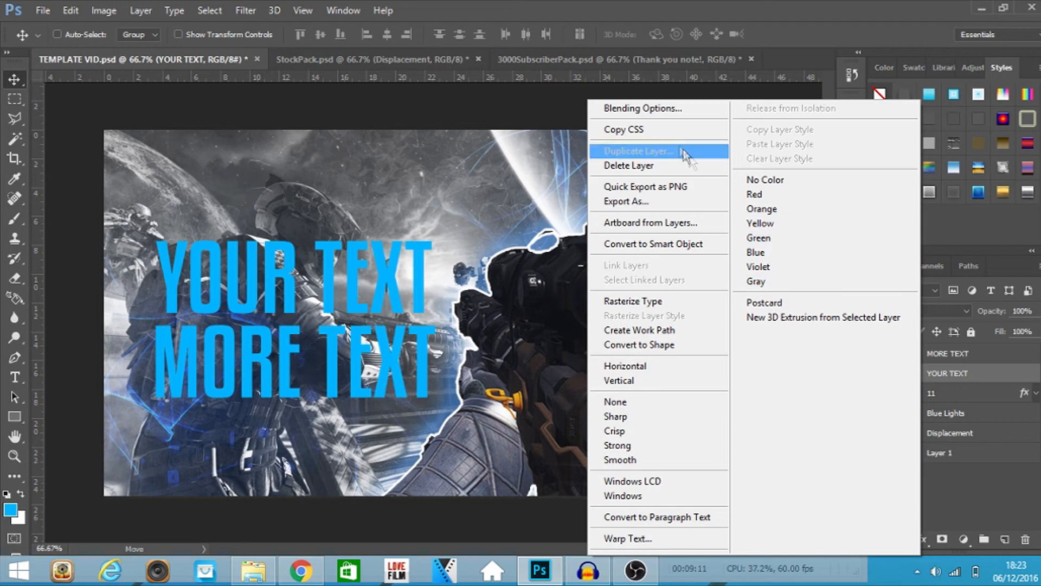
{"action": "left_click", "coordinate": [662, 108]}
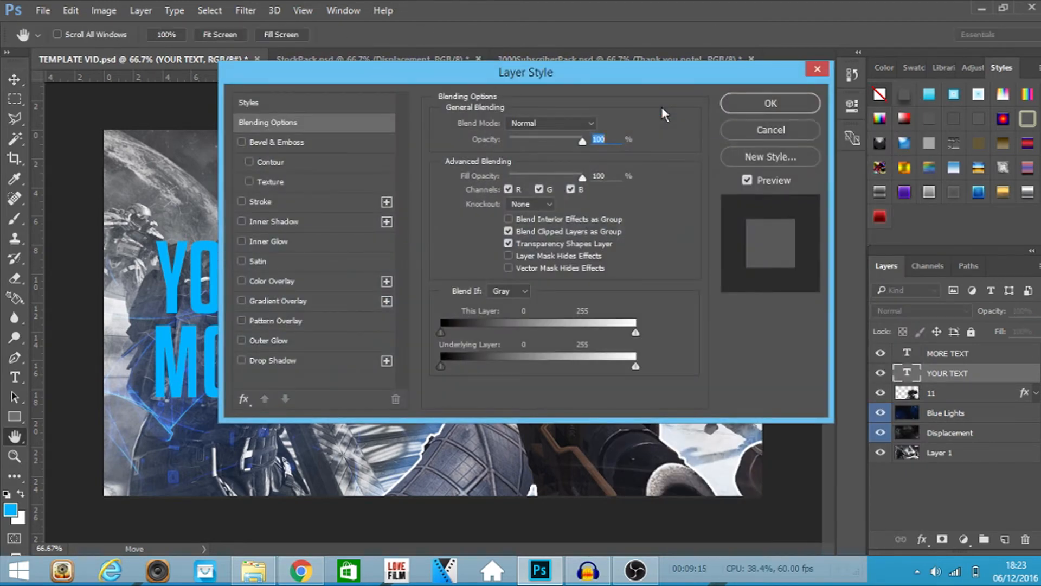
{"action": "left_click", "coordinate": [378, 111]}
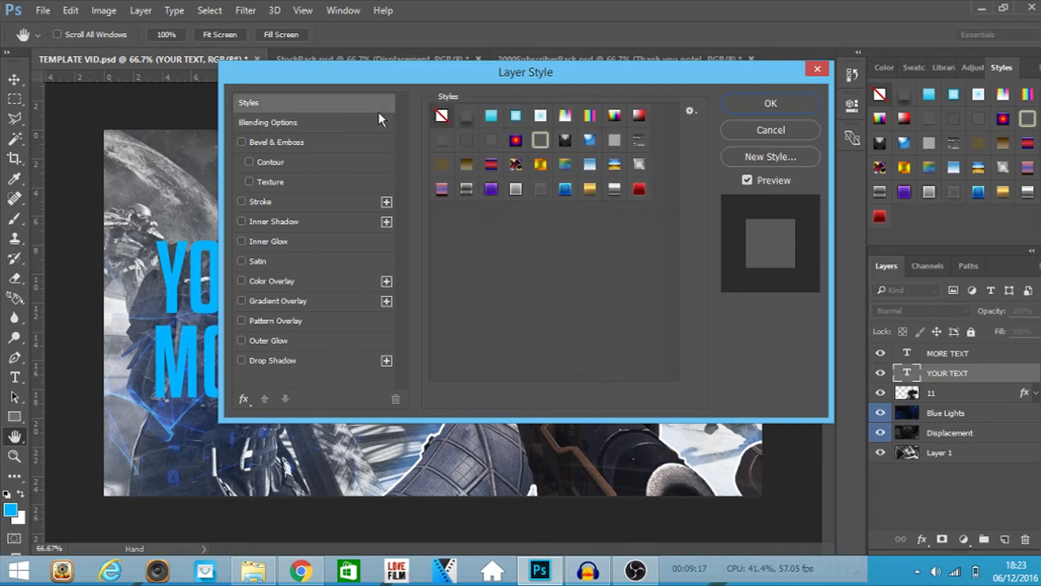
{"action": "left_click", "coordinate": [613, 194]}
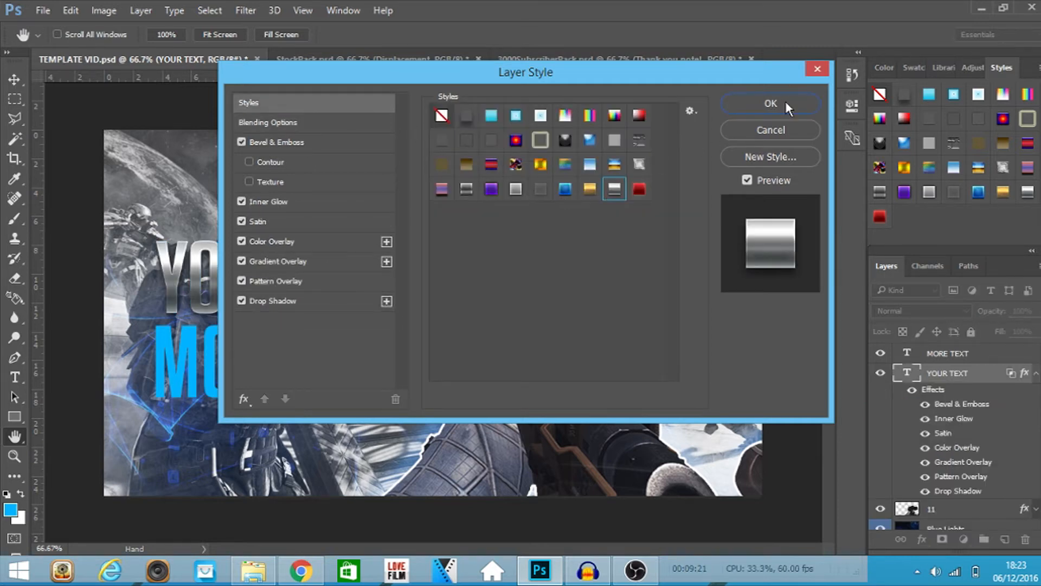
{"action": "left_click", "coordinate": [770, 103]}
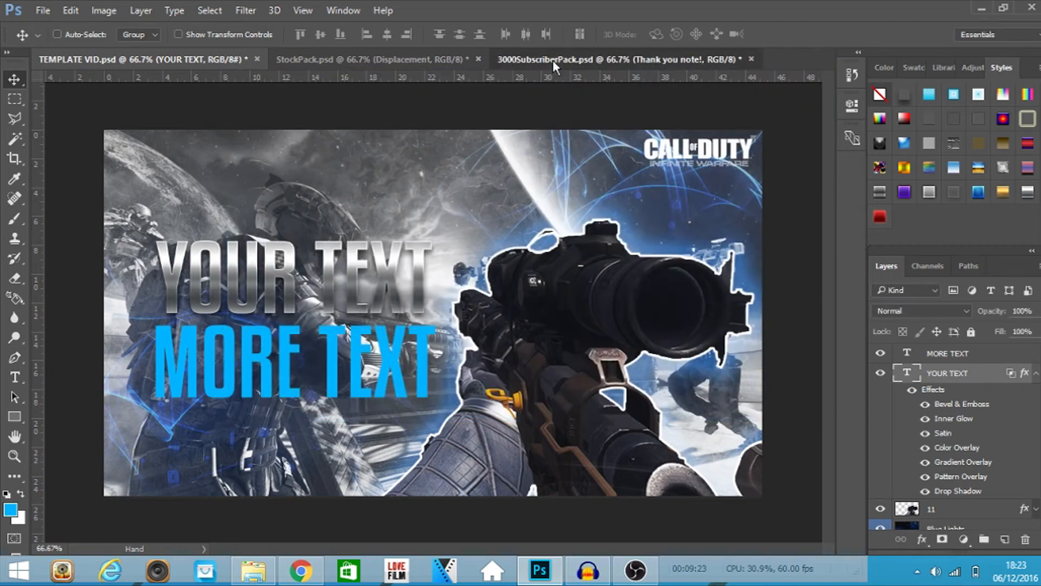
Switch to 3000SubscriberPack.psd and show the Silver layer in the Gold/Silver Styles group.
{"action": "left_click", "coordinate": [552, 60]}
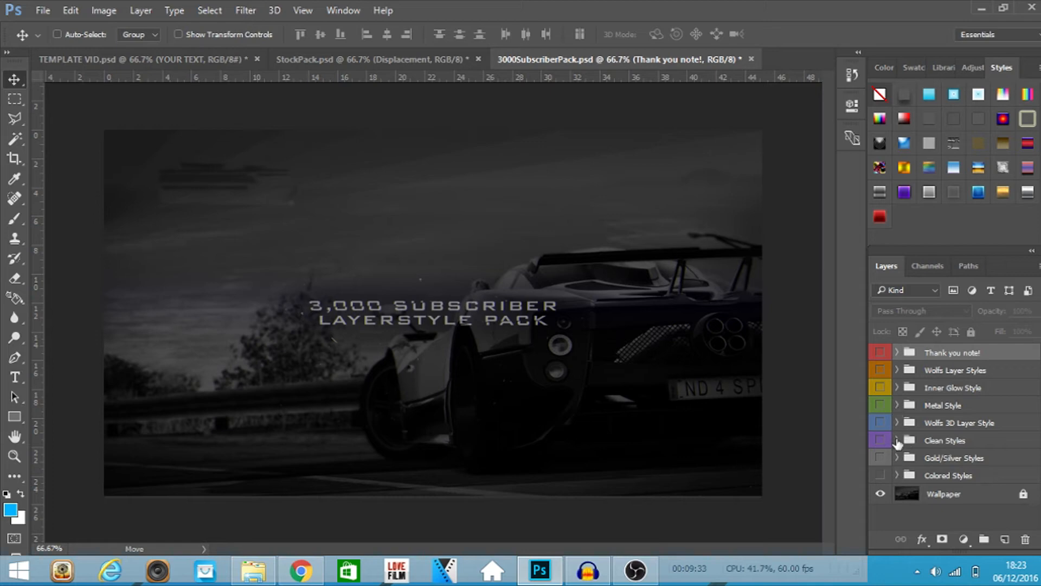
{"action": "left_click", "coordinate": [897, 458]}
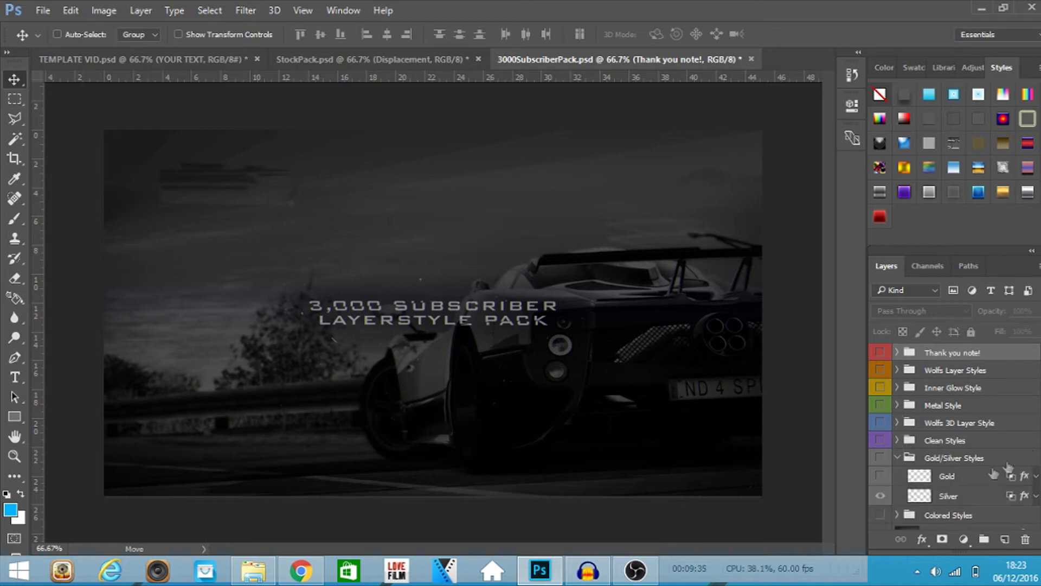
{"action": "left_click", "coordinate": [940, 497]}
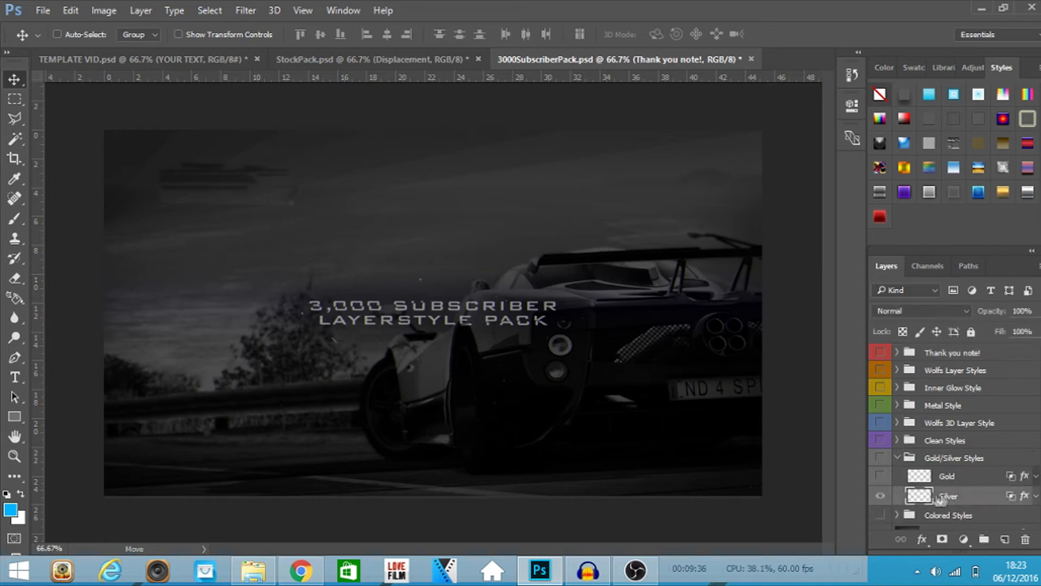
{"action": "left_click", "coordinate": [879, 496]}
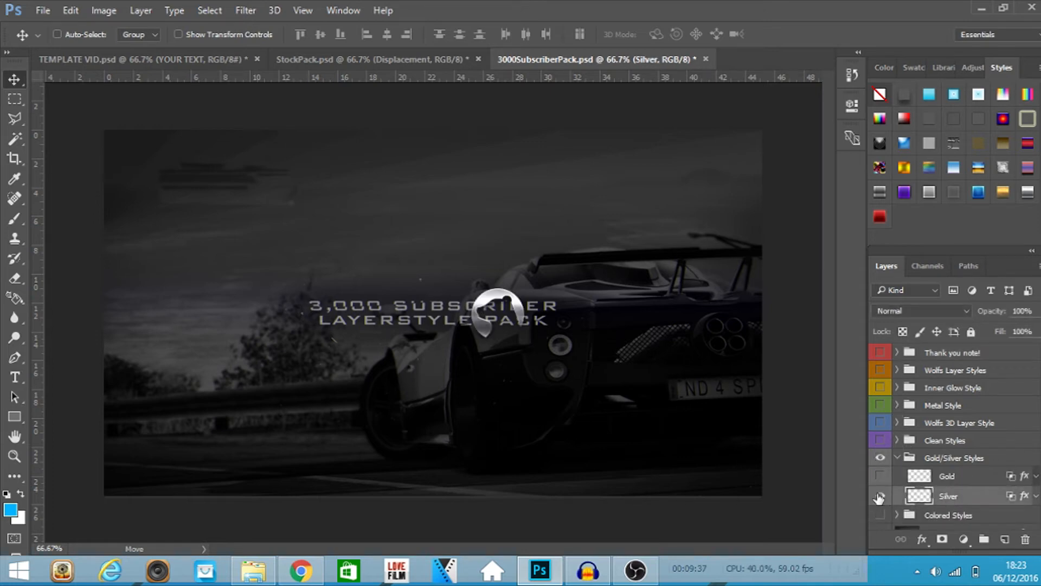
{"action": "right_click", "coordinate": [955, 499]}
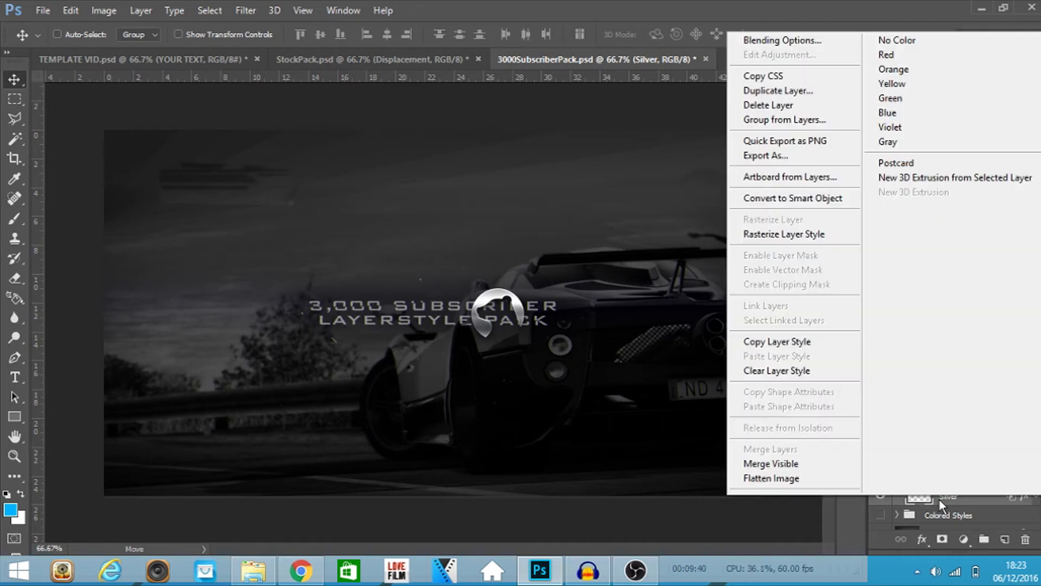
{"action": "left_click", "coordinate": [817, 47]}
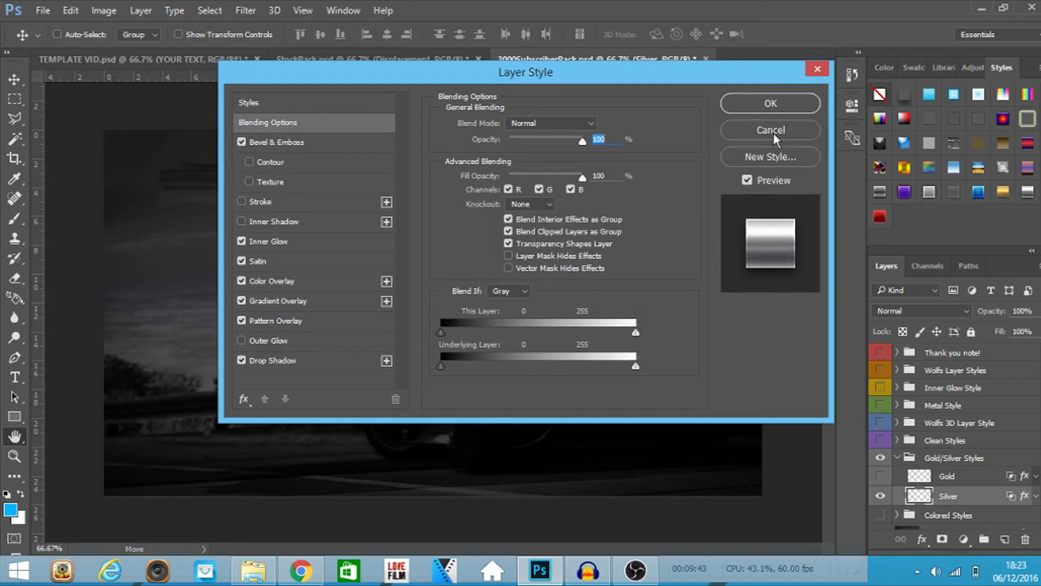
{"action": "left_click", "coordinate": [780, 154]}
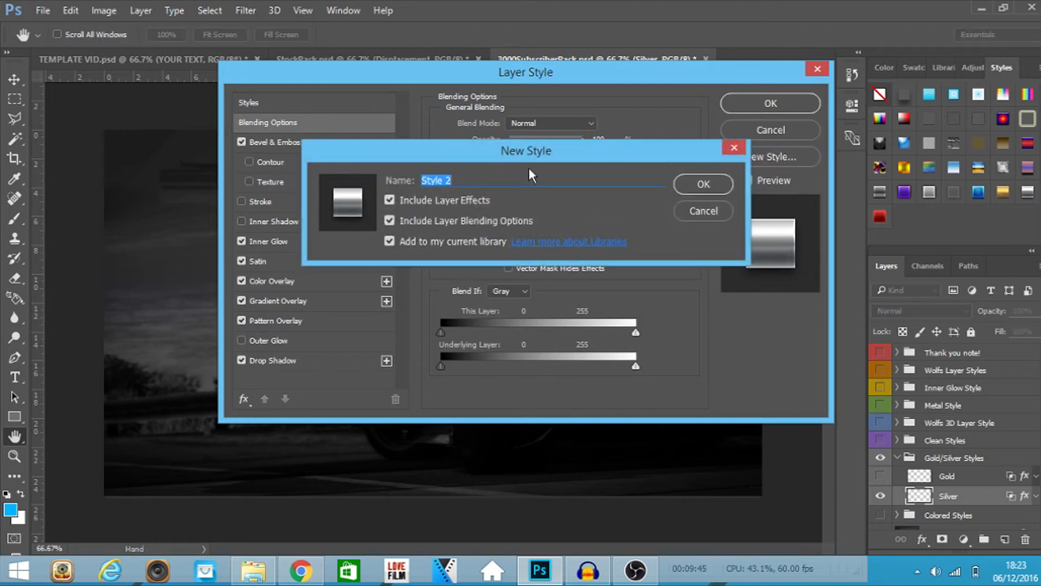
{"action": "left_click", "coordinate": [721, 217]}
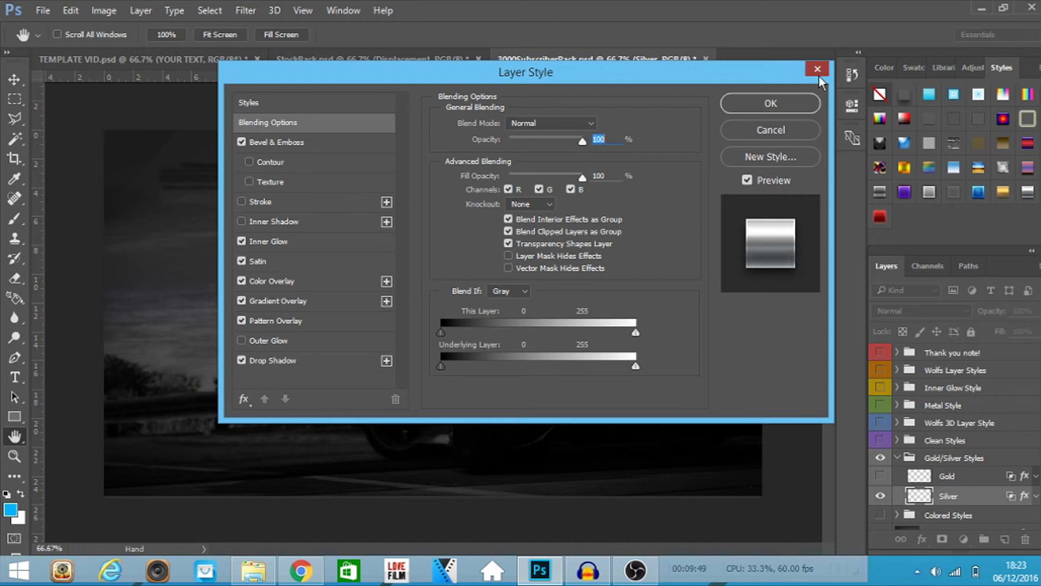
{"action": "left_click", "coordinate": [819, 75]}
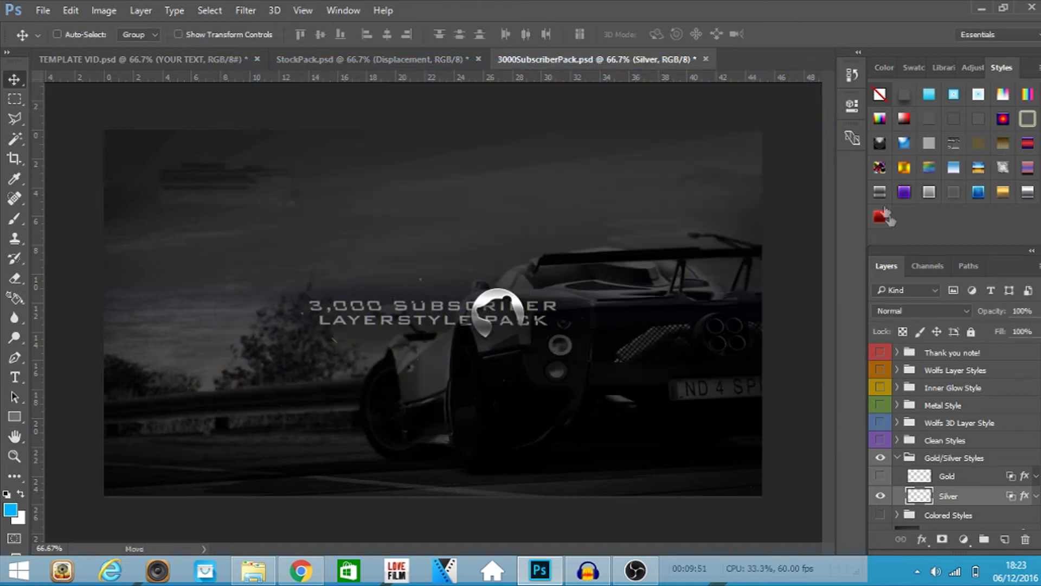
Return to TEMPLATE VID.psd and apply the glossy blue style preset from the bottom row of saved styles to the MORE TEXT layer.
{"action": "left_click", "coordinate": [238, 54]}
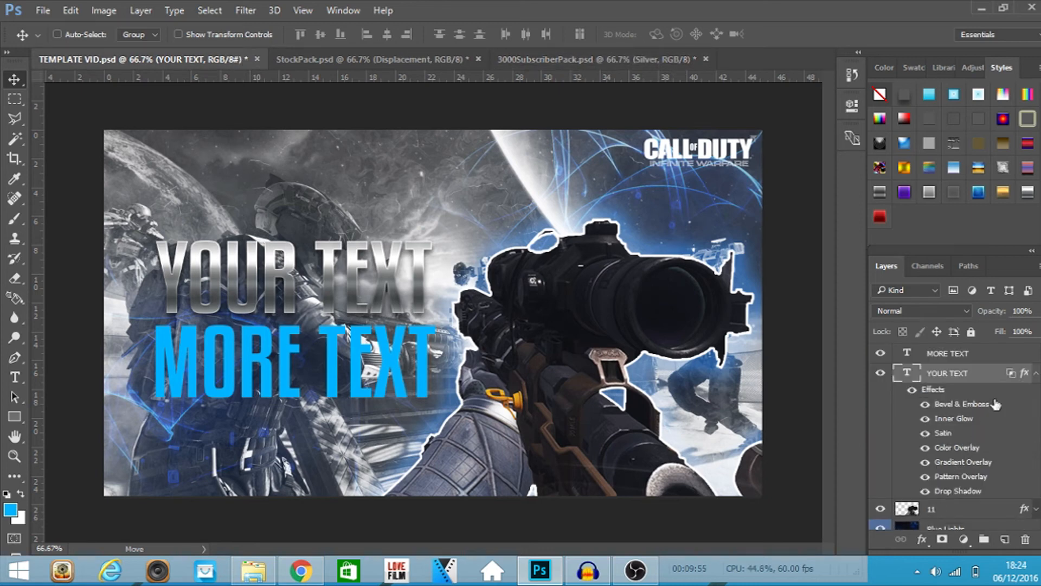
{"action": "left_click", "coordinate": [1035, 374]}
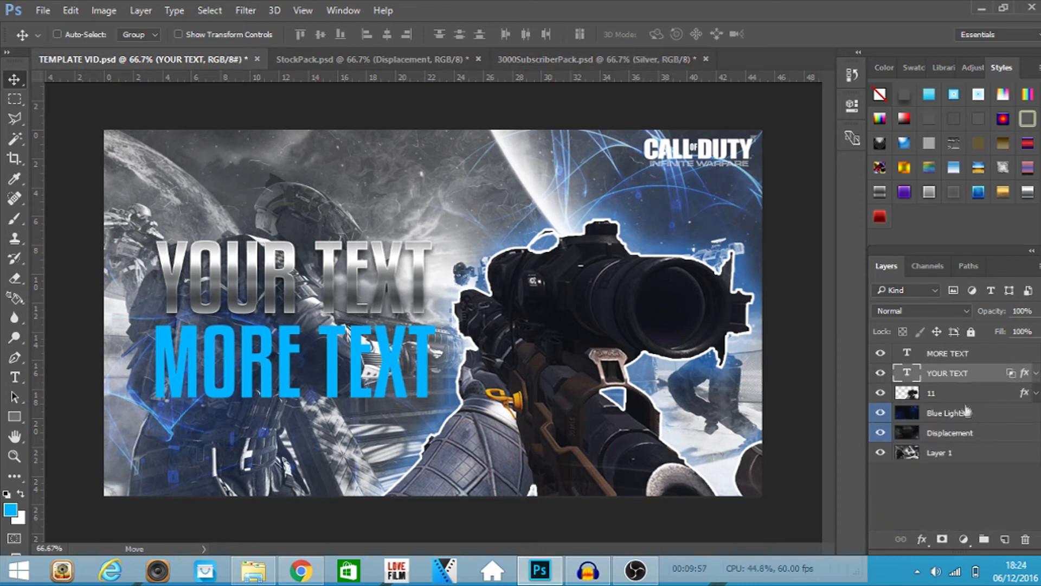
{"action": "left_click", "coordinate": [963, 391]}
{"action": "right_click", "coordinate": [987, 352]}
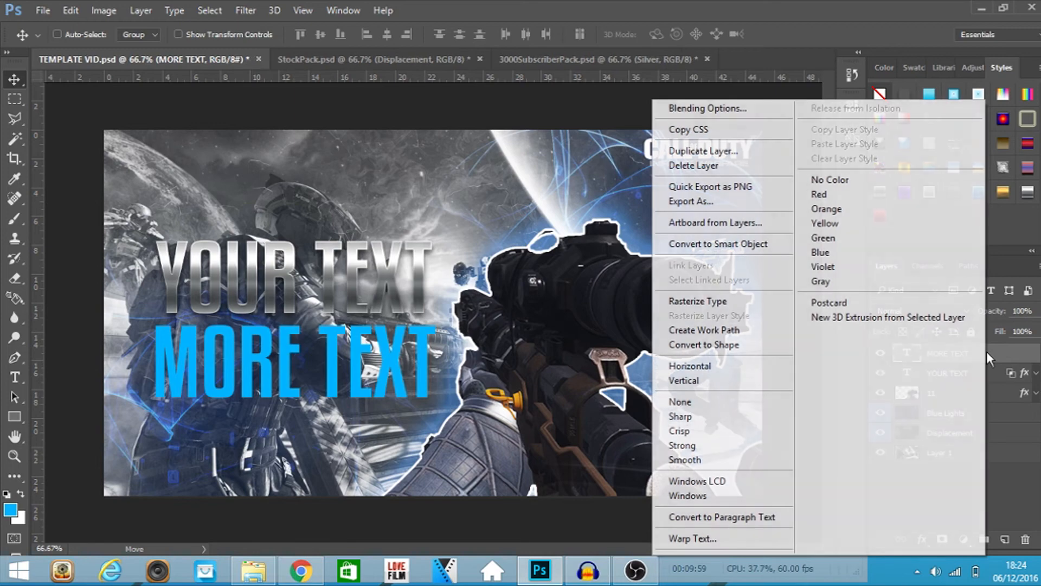
{"action": "left_click", "coordinate": [718, 116]}
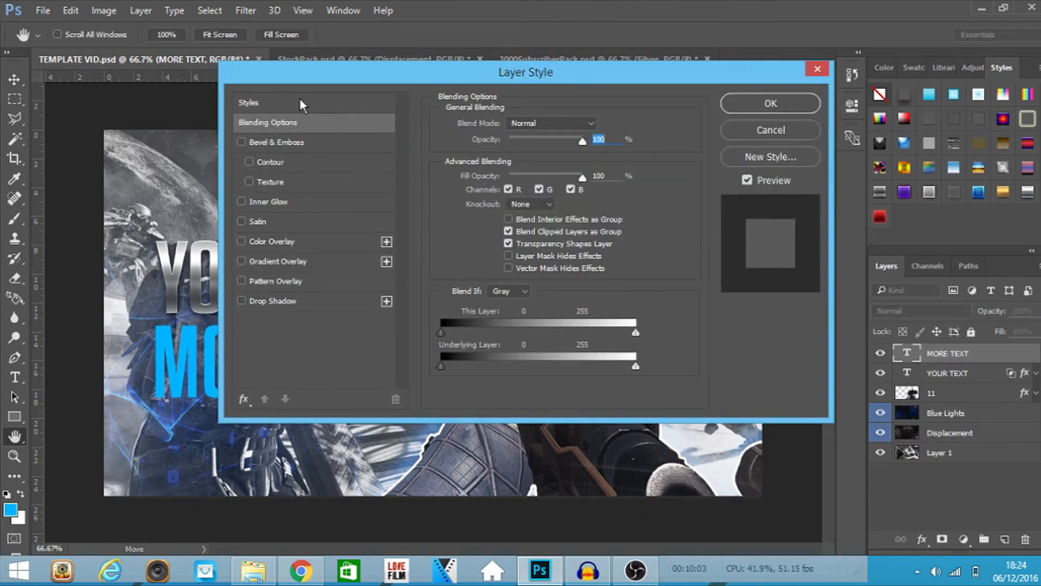
{"action": "left_click", "coordinate": [299, 101]}
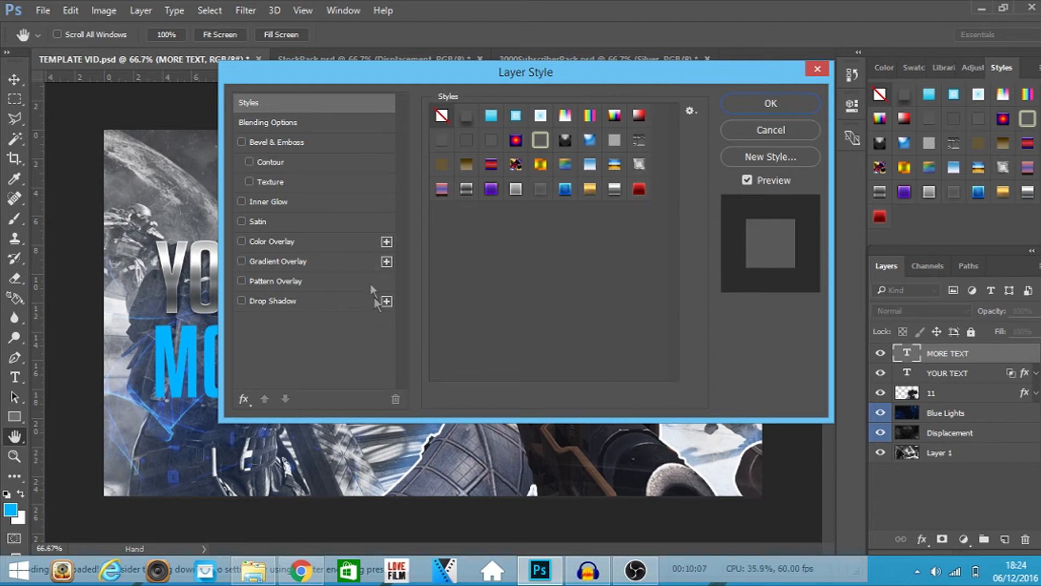
{"action": "left_click", "coordinate": [565, 194]}
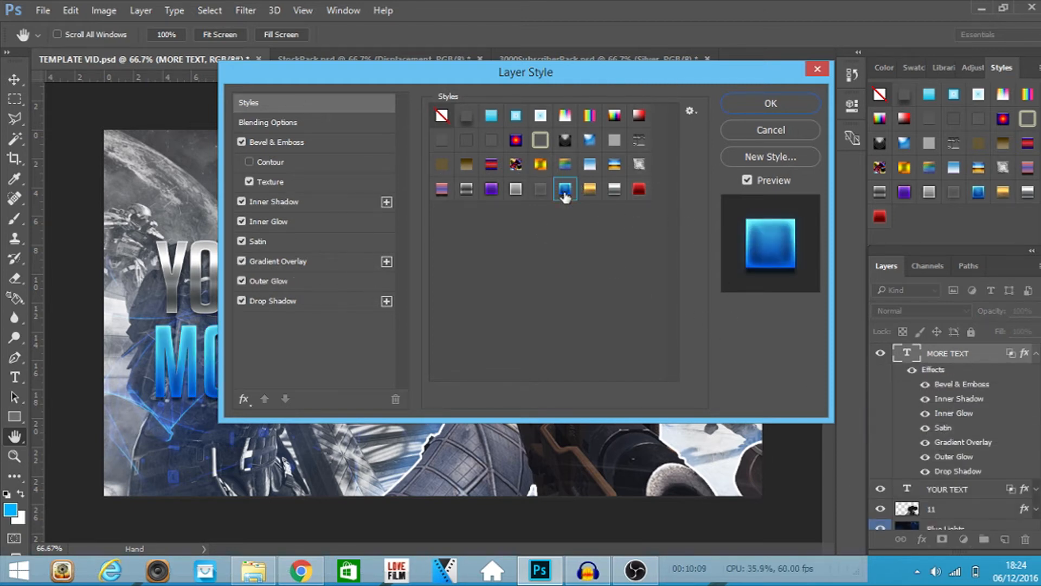
{"action": "left_click", "coordinate": [770, 103]}
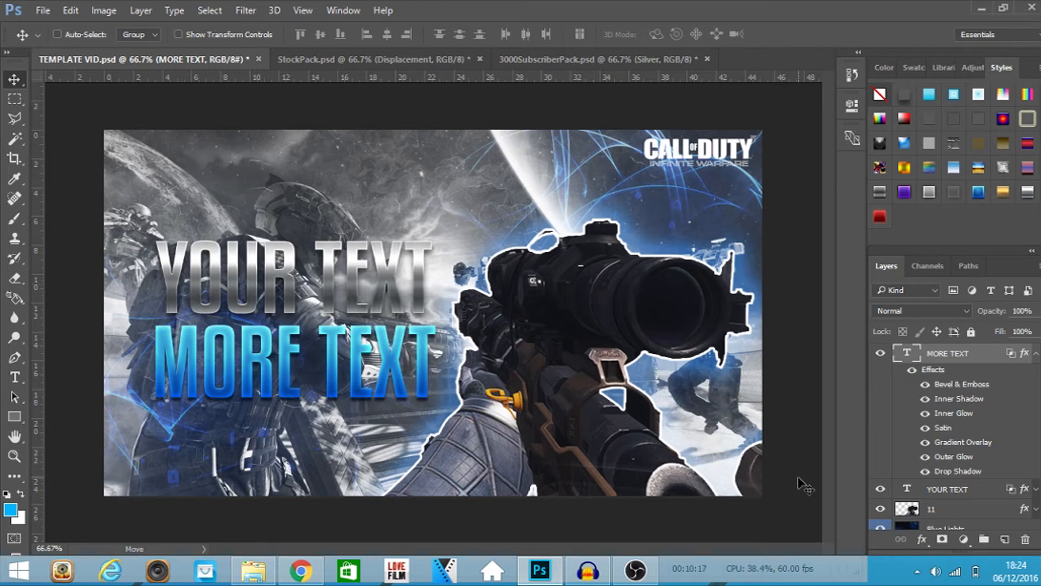
{"action": "left_click", "coordinate": [1034, 354]}
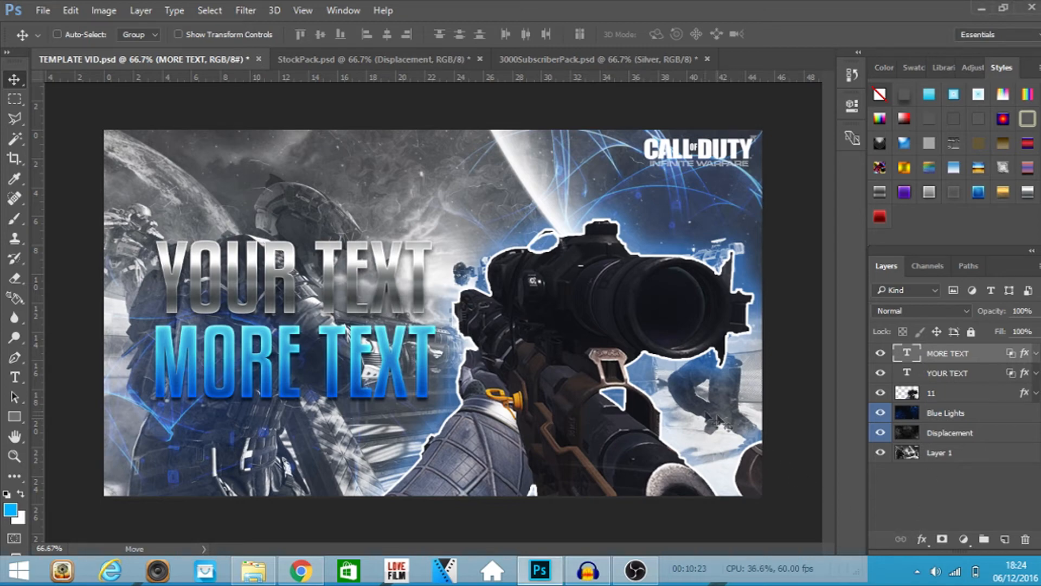
Switch to 3000SubscriberPack.psd, show the Colored Styles group and select its Blue layer.
{"action": "left_click", "coordinate": [588, 63]}
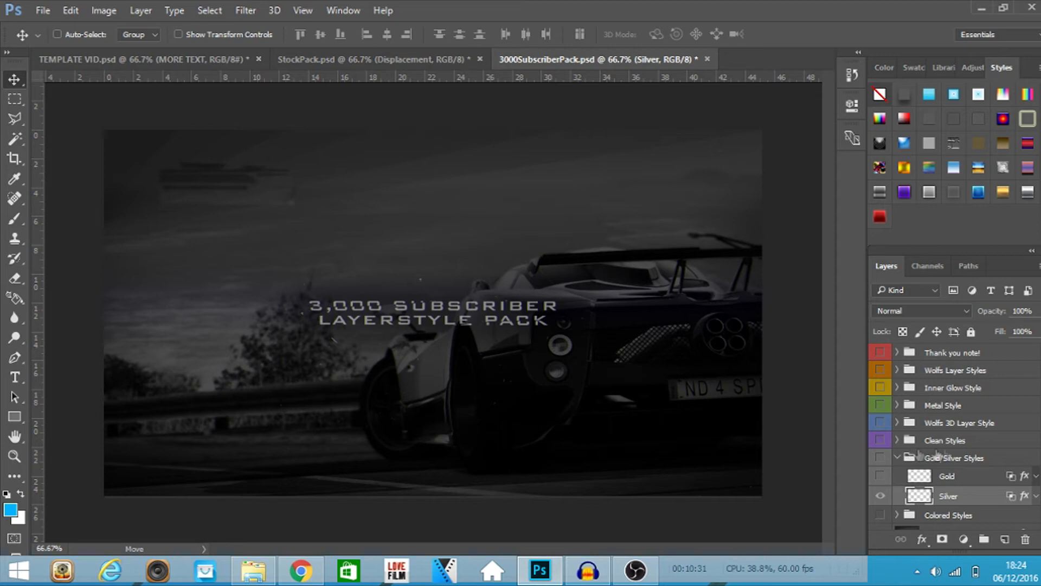
{"action": "scroll", "coordinate": [917, 456], "scroll_direction": "down", "scroll_amount": 1}
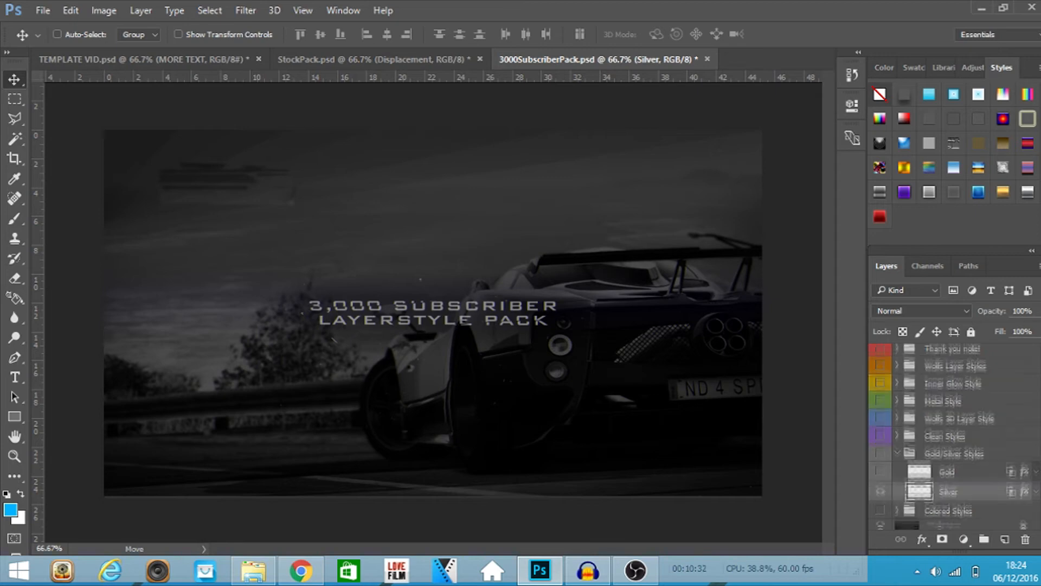
{"action": "left_click", "coordinate": [896, 501]}
{"action": "scroll", "coordinate": [983, 491], "scroll_direction": "down", "scroll_amount": 5}
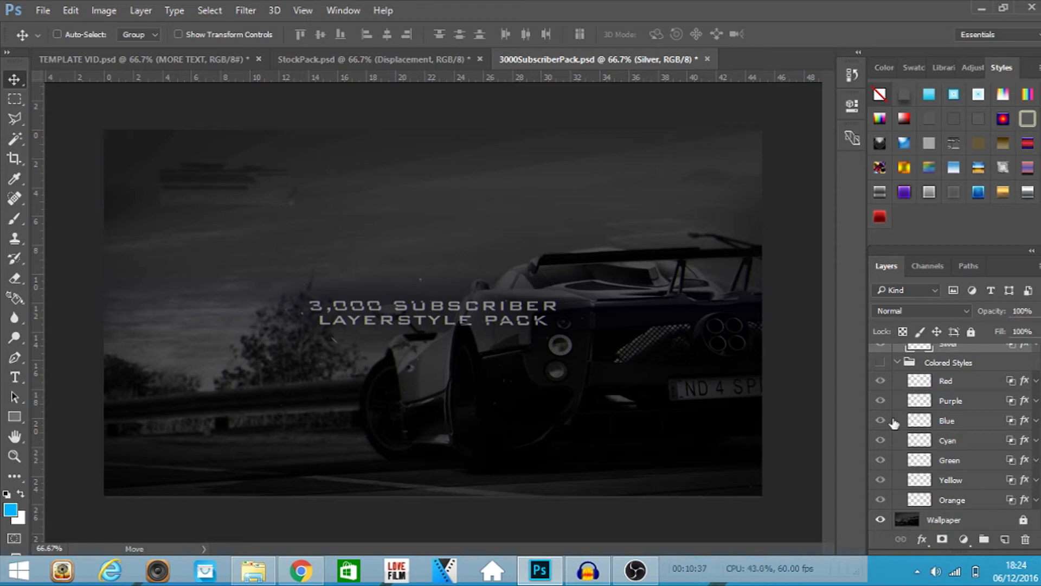
{"action": "left_click", "coordinate": [880, 421]}
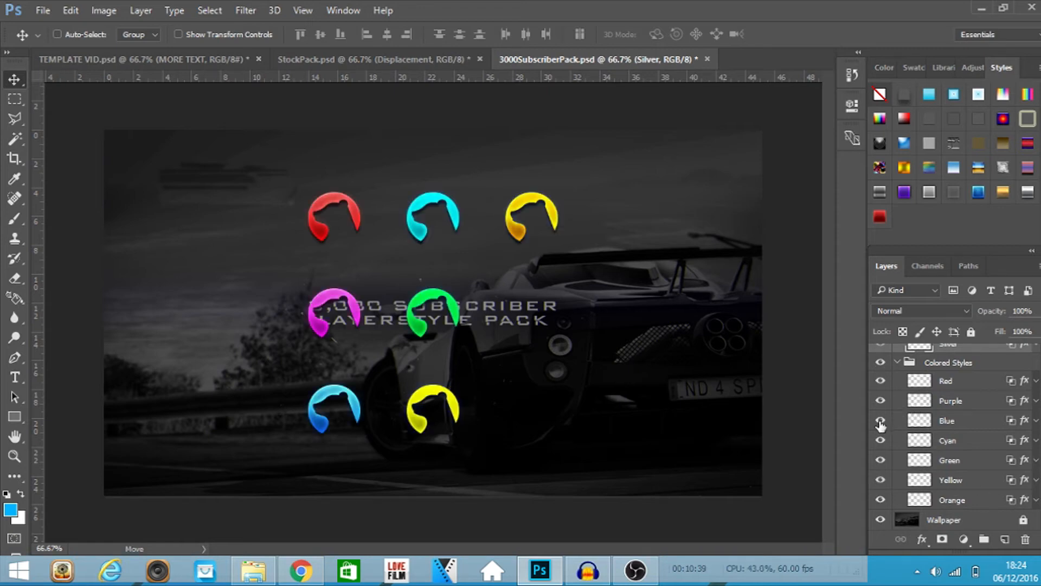
{"action": "left_click", "coordinate": [880, 422]}
{"action": "left_click", "coordinate": [880, 422]}
{"action": "key", "text": "super+c"}
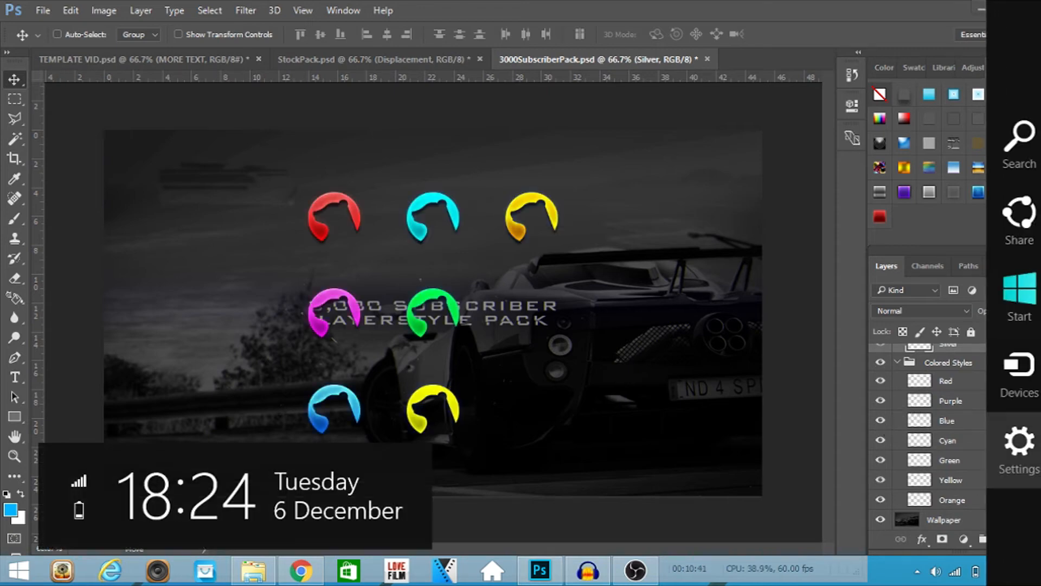
{"action": "left_click", "coordinate": [922, 426]}
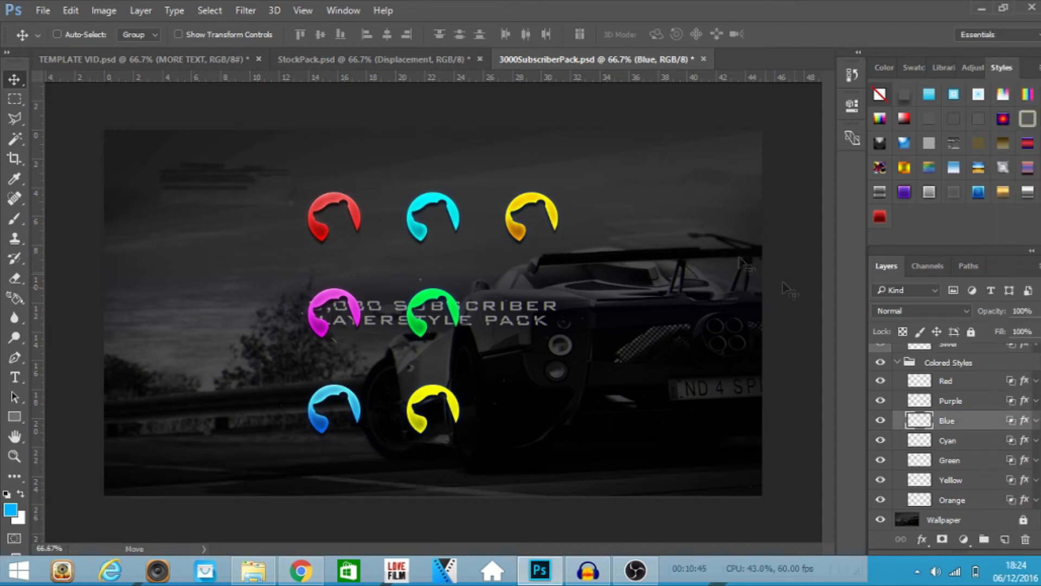
Return to TEMPLATE VID.psd and merge the MORE TEXT and YOUR TEXT layers into one layer.
{"action": "left_click", "coordinate": [200, 61]}
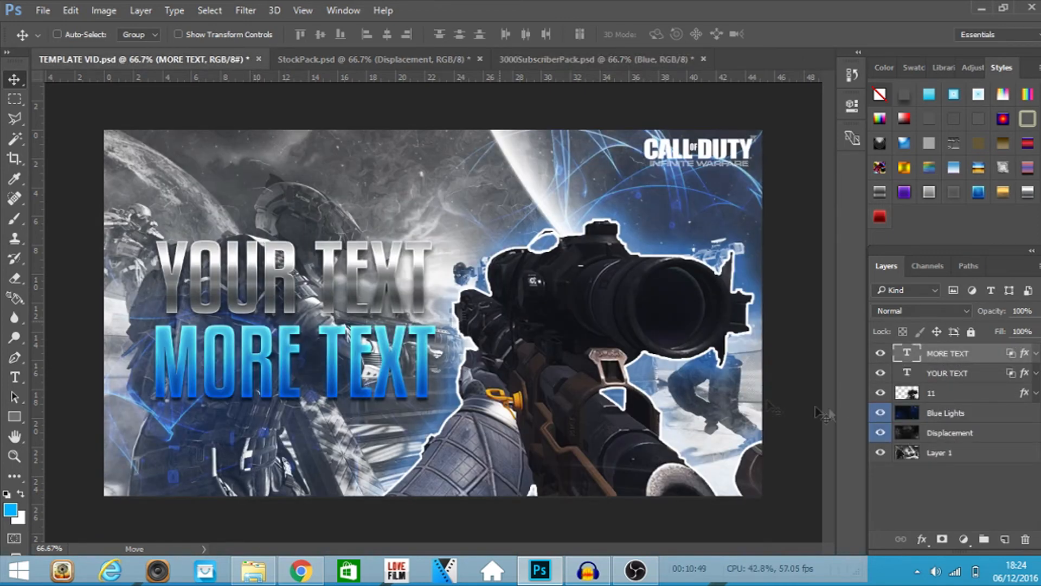
{"action": "left_click", "coordinate": [981, 379], "text": "shift"}
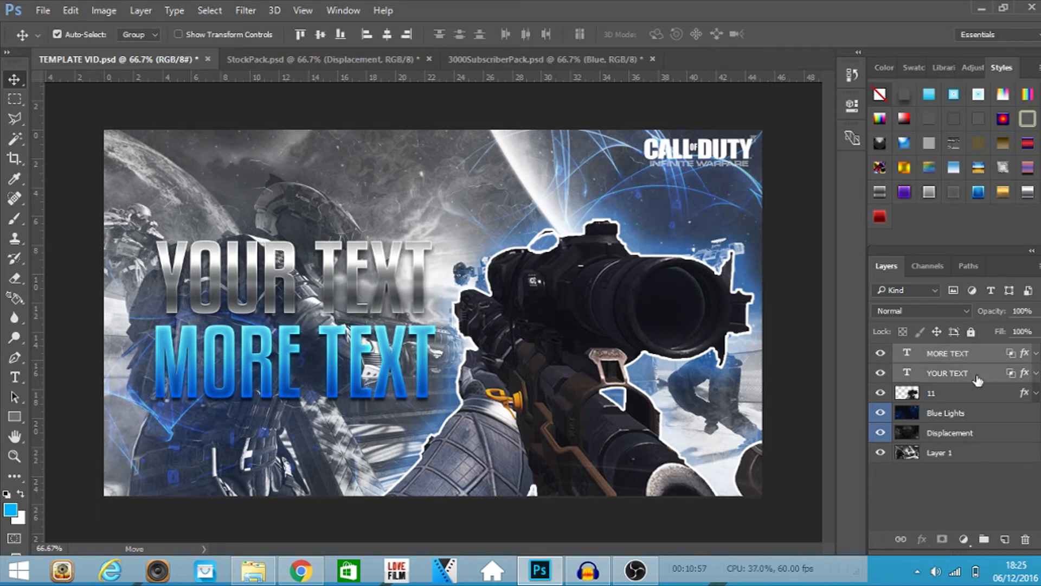
{"action": "key", "text": "ctrl+e"}
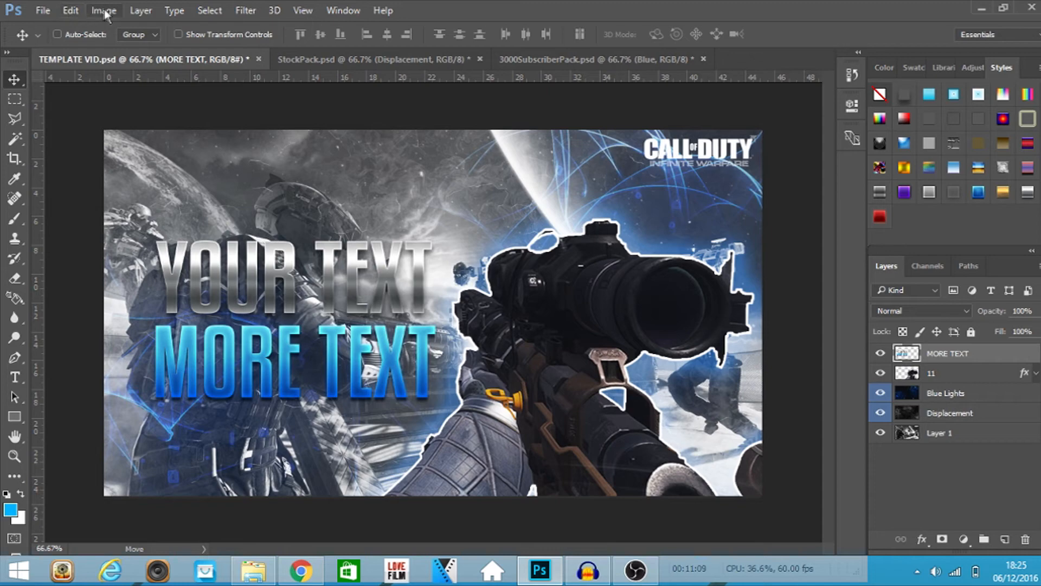
Try skewing the merged text layer horizontally by about 0.53°.
{"action": "left_click", "coordinate": [76, 9]}
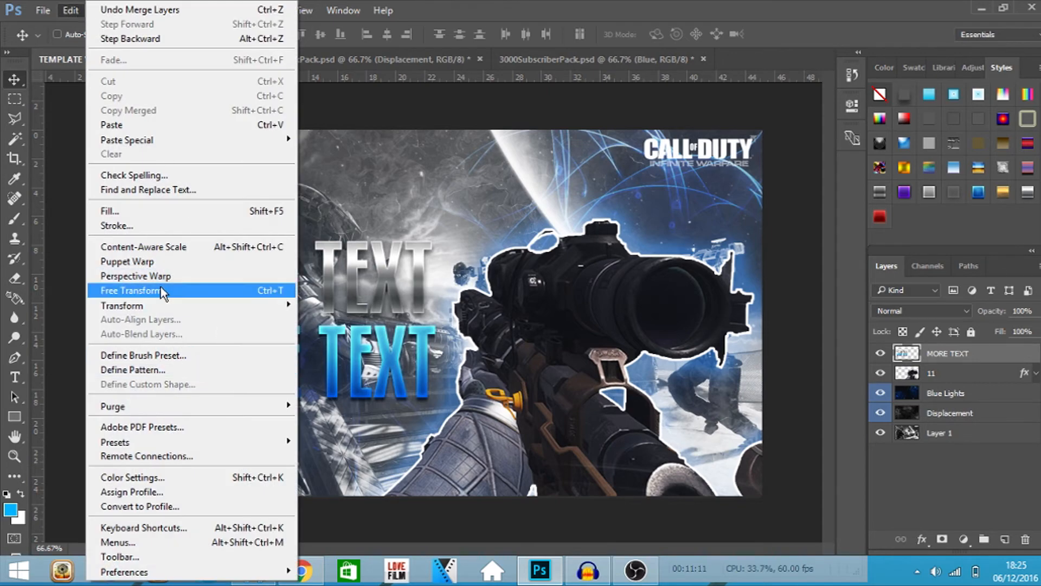
{"action": "mouse_move", "coordinate": [169, 310]}
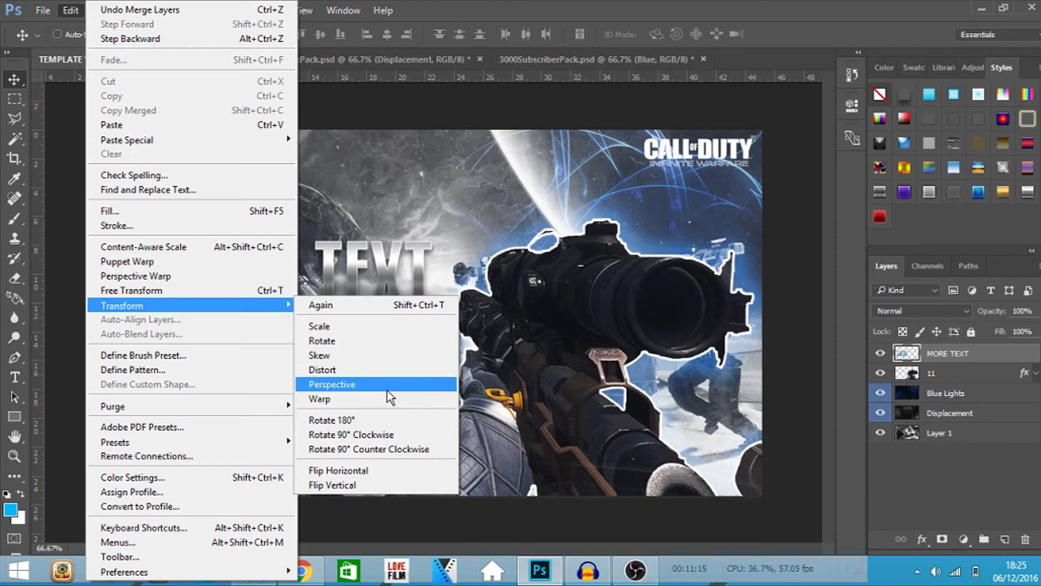
{"action": "left_click", "coordinate": [392, 359]}
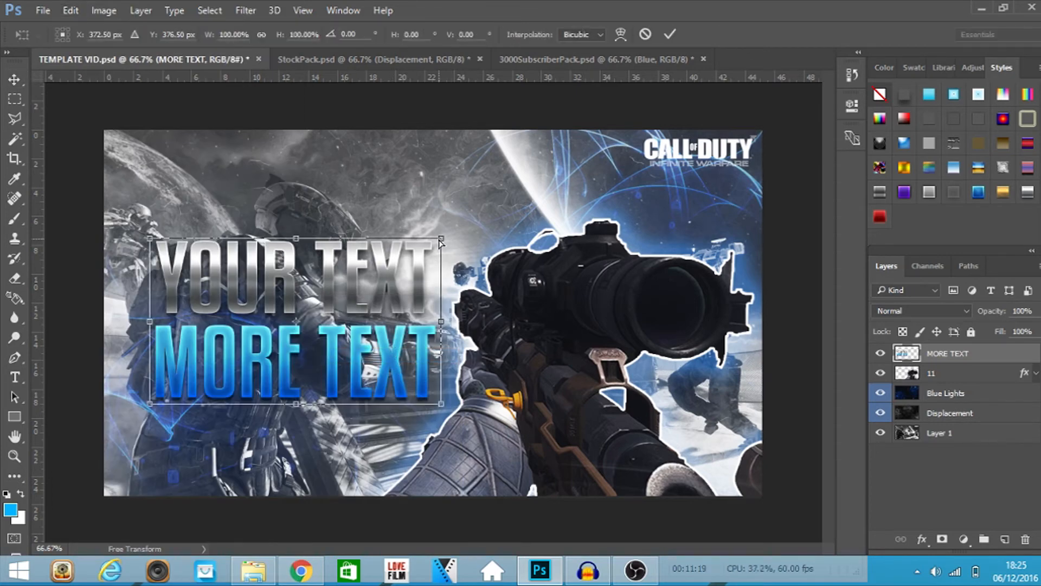
{"action": "left_click_drag", "start_coordinate": [439, 239], "coordinate": [439, 238]}
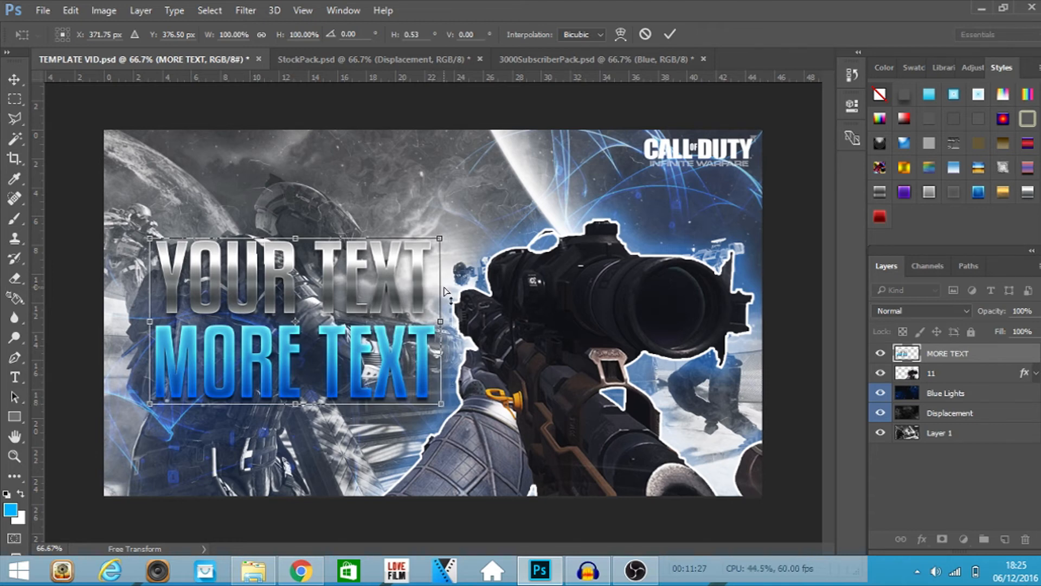
{"action": "key", "text": "Return"}
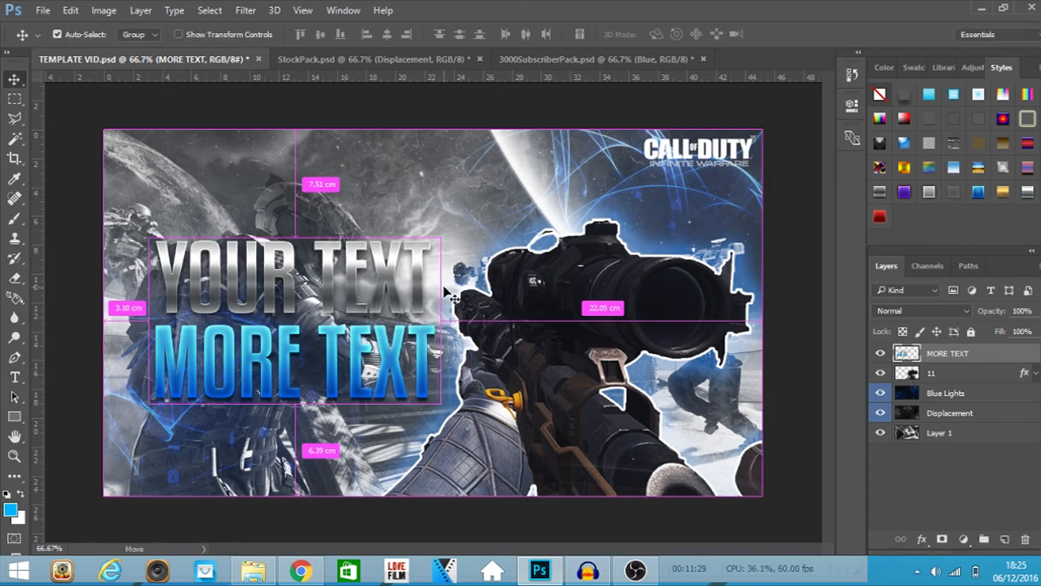
{"action": "left_click", "coordinate": [446, 292]}
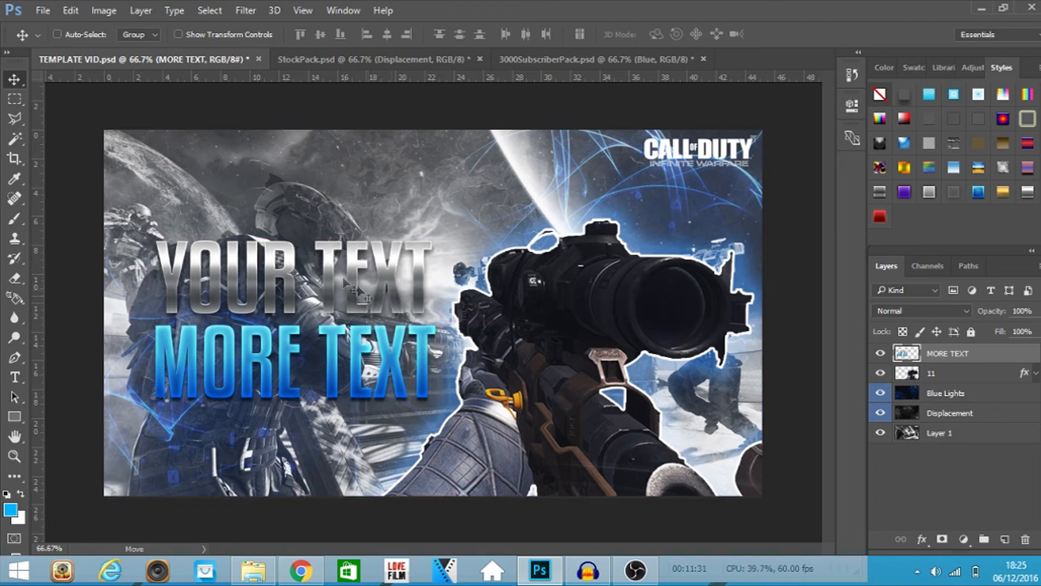
Skew the merged text layer vertically by about -0.30° and apply the transform.
{"action": "left_click", "coordinate": [70, 10]}
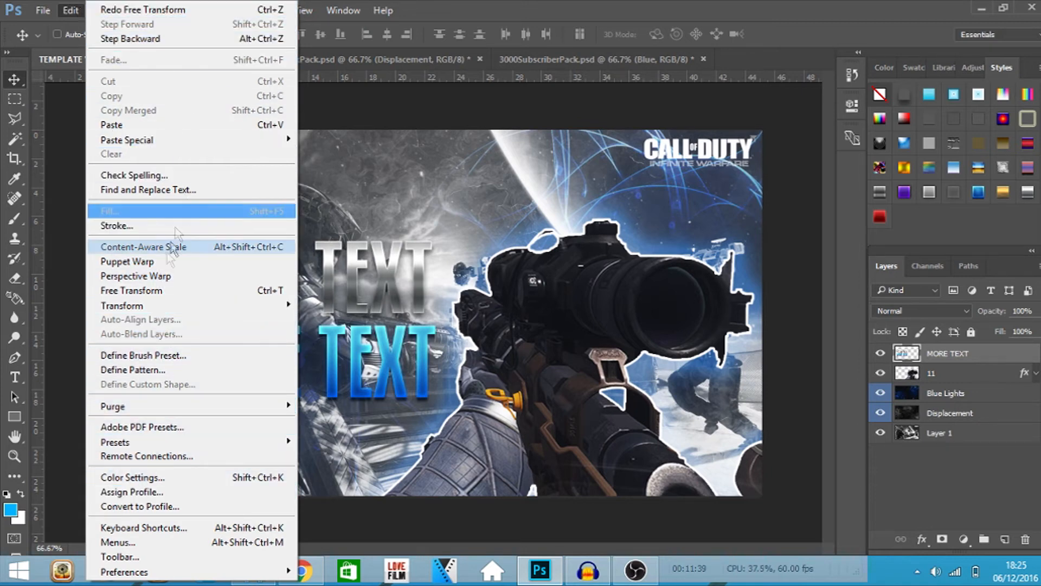
{"action": "mouse_move", "coordinate": [216, 307]}
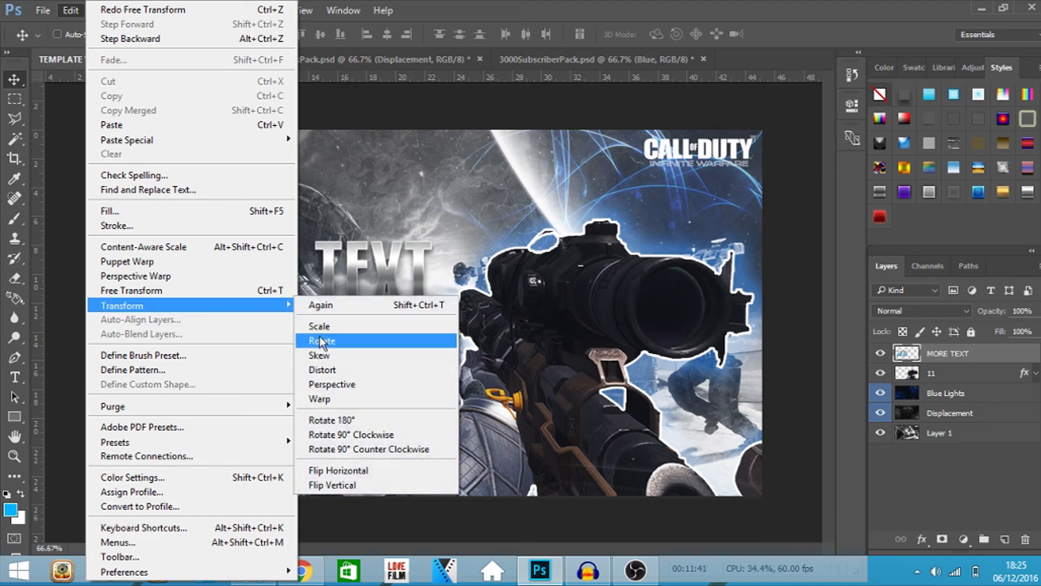
{"action": "left_click", "coordinate": [332, 354]}
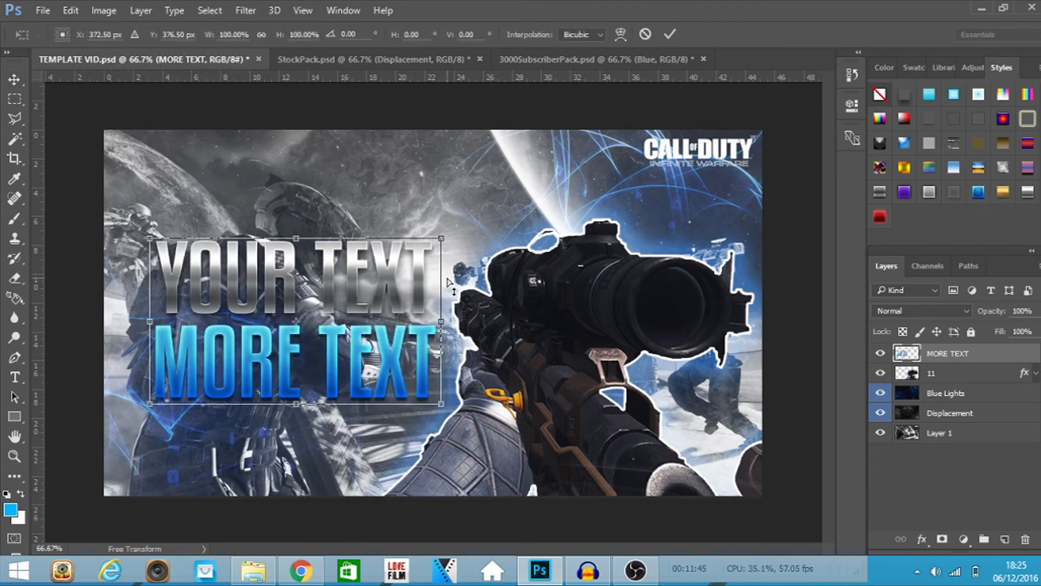
{"action": "mouse_move", "coordinate": [448, 281]}
{"action": "left_mouse_down"}
{"action": "mouse_move", "coordinate": [448, 270]}
{"action": "mouse_move", "coordinate": [449, 281]}
{"action": "left_mouse_up"}
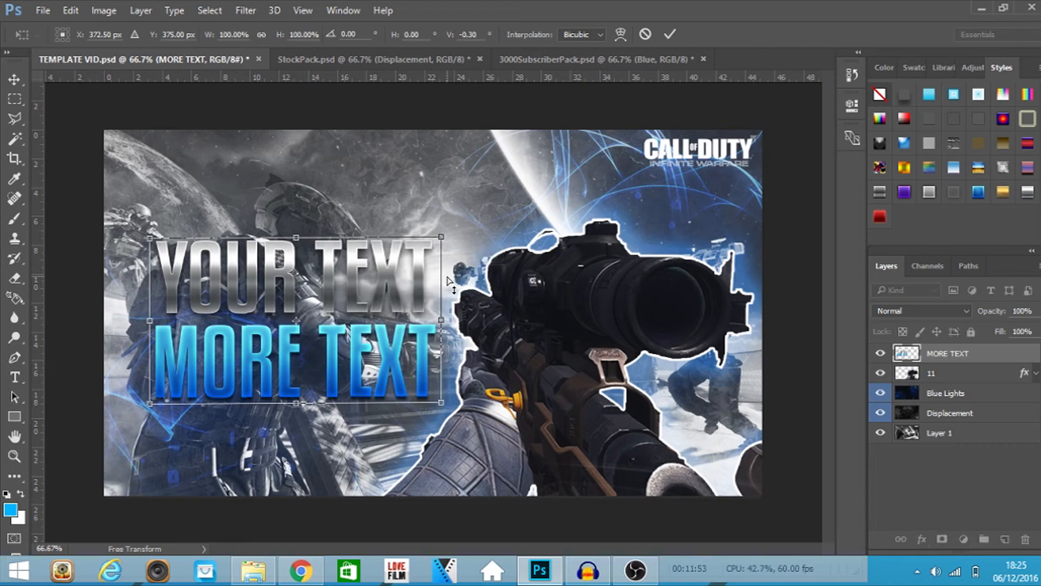
{"action": "key", "text": "Return"}
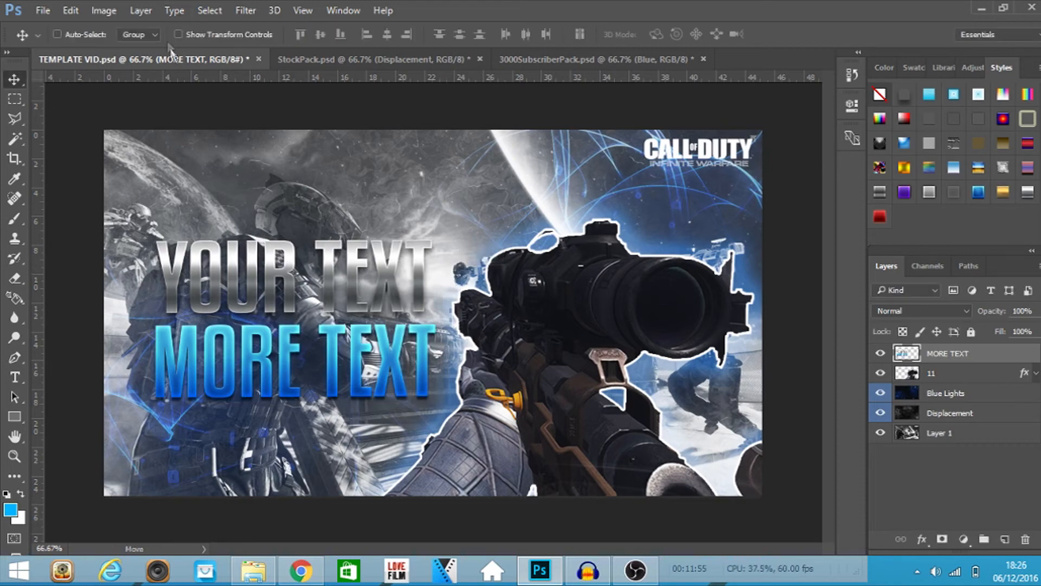
Apply a slight perspective transform to the merged text layer, narrowing it toward its right end.
{"action": "left_click", "coordinate": [43, 10]}
{"action": "mouse_move", "coordinate": [83, 11]}
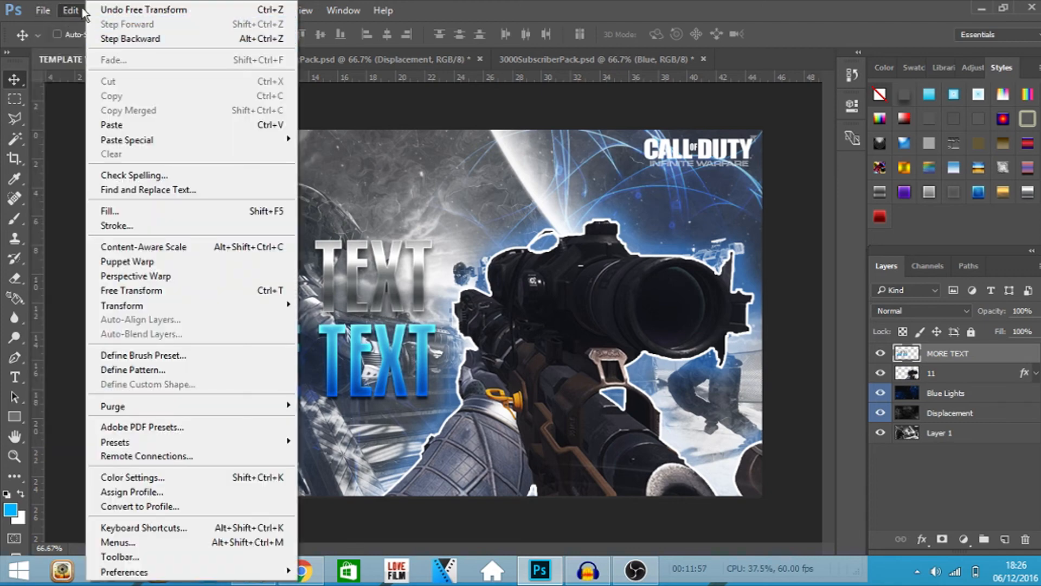
{"action": "mouse_move", "coordinate": [204, 307]}
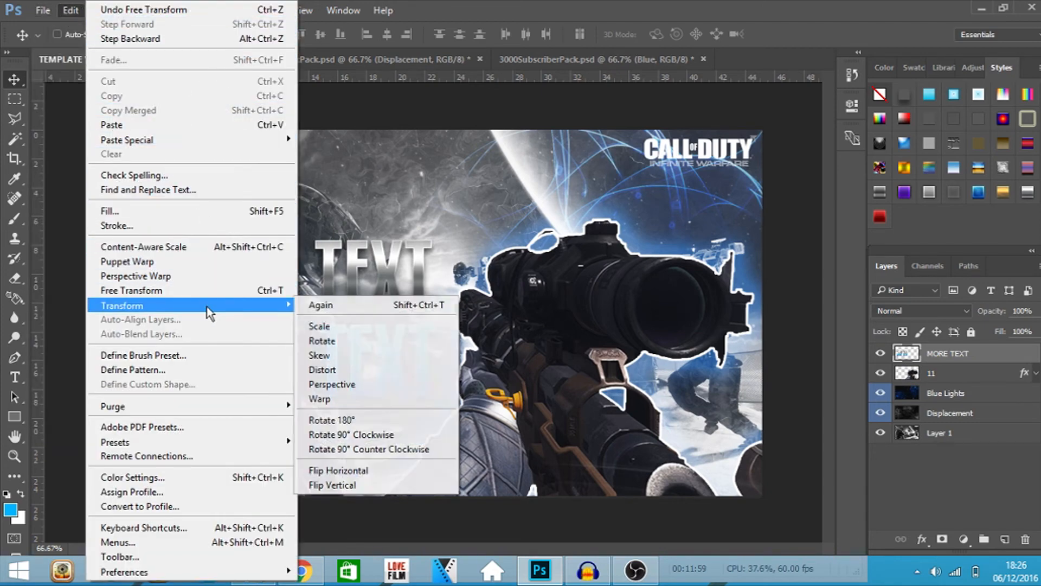
{"action": "left_click", "coordinate": [384, 383]}
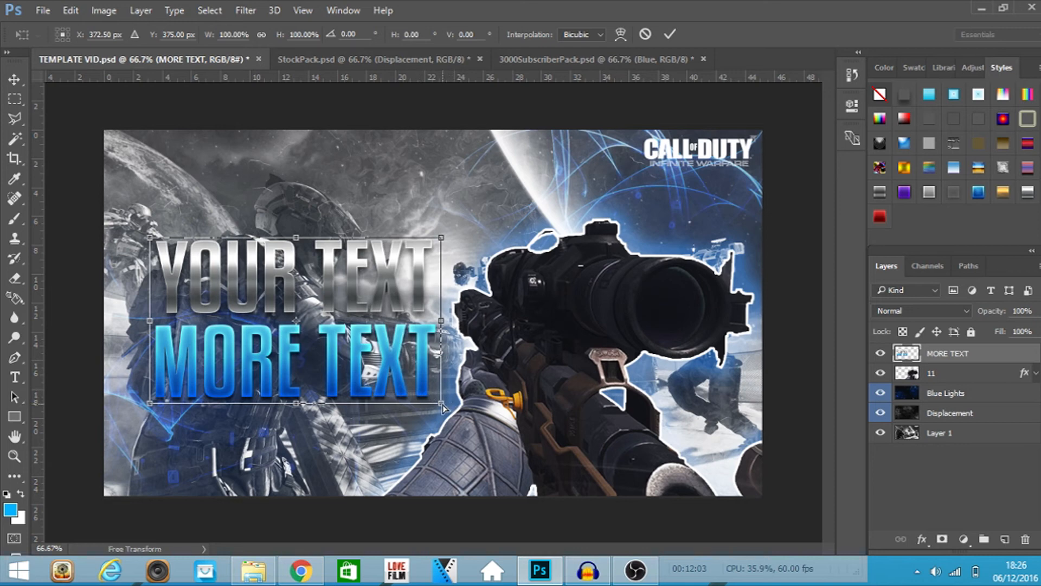
{"action": "left_click_drag", "start_coordinate": [442, 405], "coordinate": [444, 400]}
{"action": "key", "text": "Return"}
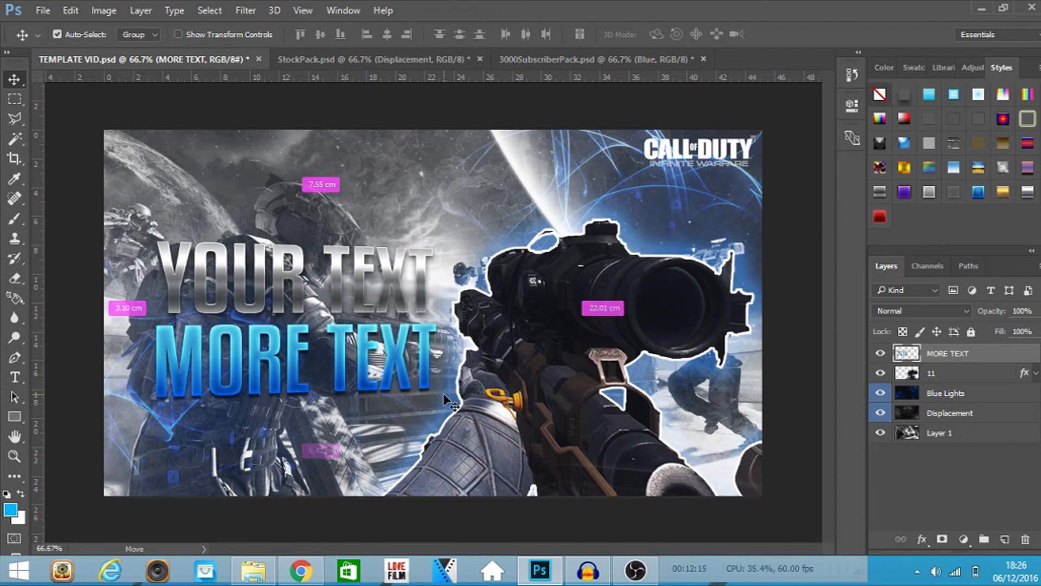
Scale the merged text up to about 119% and move it slightly left and down.
{"action": "key", "text": "ctrl+t"}
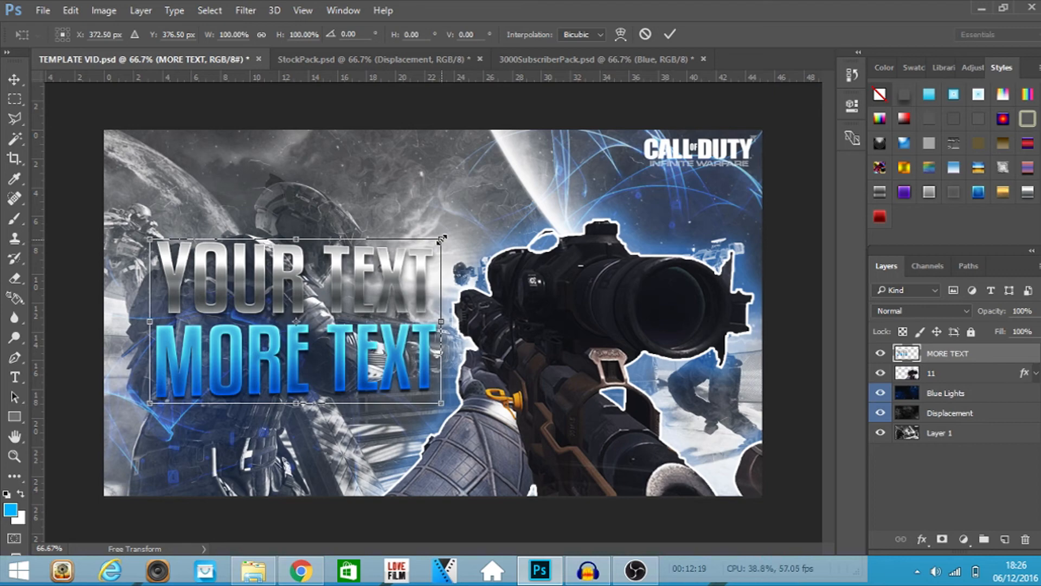
{"action": "left_click_drag", "start_coordinate": [445, 236], "coordinate": [500, 206]}
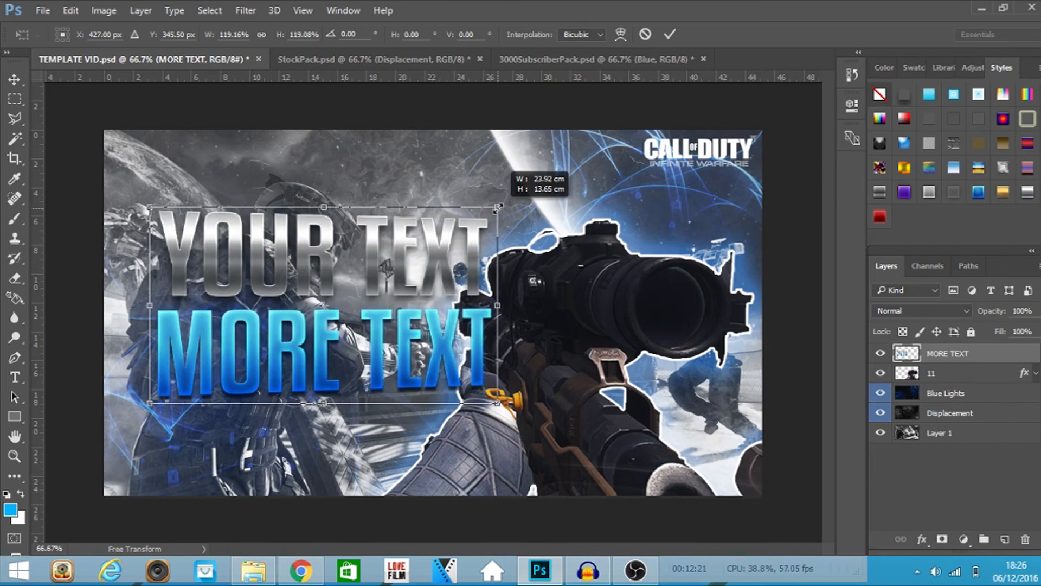
{"action": "key", "text": "Return"}
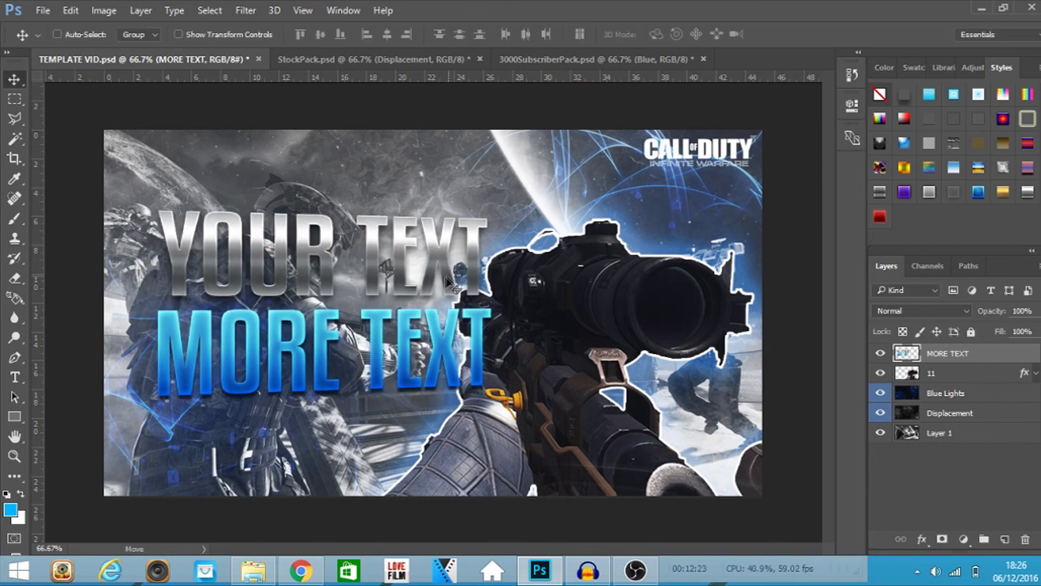
{"action": "left_click_drag", "start_coordinate": [415, 292], "coordinate": [390, 299]}
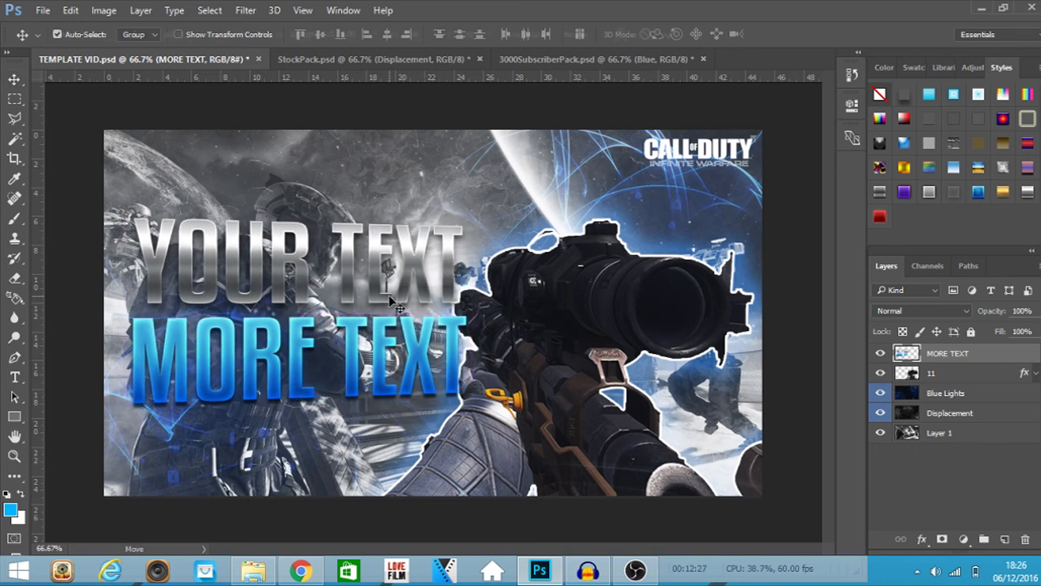
Scale the merged text back down slightly so it ends before the rifle scope, and nudge it into place.
{"action": "key", "text": "ctrl+t"}
{"action": "left_click_drag", "start_coordinate": [473, 210], "coordinate": [440, 240]}
{"action": "mouse_move", "coordinate": [446, 238]}
{"action": "left_mouse_down"}
{"action": "mouse_move", "coordinate": [445, 223]}
{"action": "mouse_move", "coordinate": [445, 232]}
{"action": "left_mouse_up"}
{"action": "key", "text": "Return"}
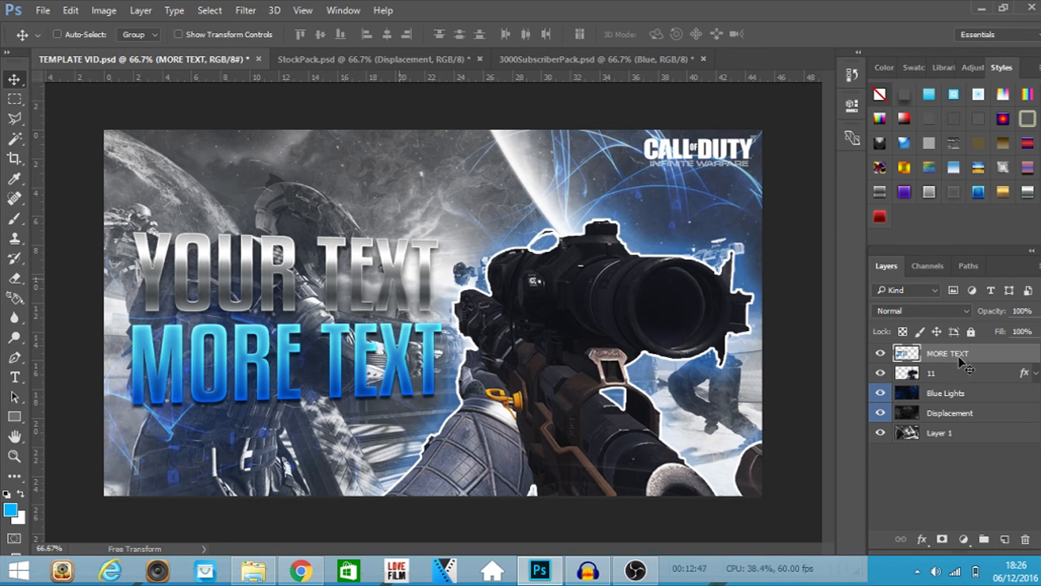
{"action": "mouse_move", "coordinate": [383, 292]}
{"action": "left_mouse_down"}
{"action": "mouse_move", "coordinate": [504, 293]}
{"action": "mouse_move", "coordinate": [358, 293]}
{"action": "mouse_move", "coordinate": [326, 268]}
{"action": "mouse_move", "coordinate": [381, 297]}
{"action": "left_mouse_up"}
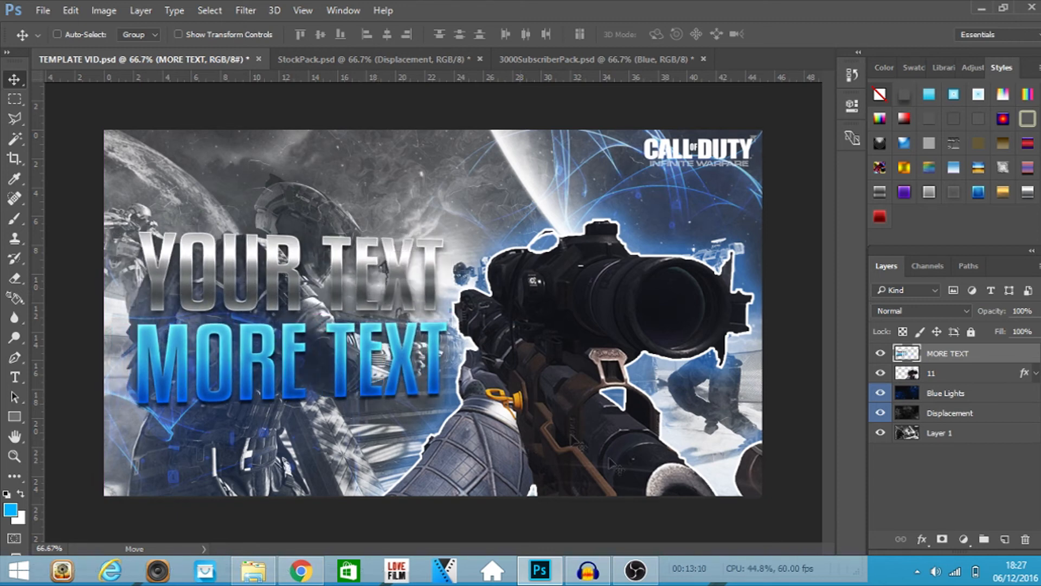
Add a new layer above the text and set the brush's foreground colour to the dark blue 0547a7 sampled from MORE TEXT.
{"action": "left_click", "coordinate": [1008, 541]}
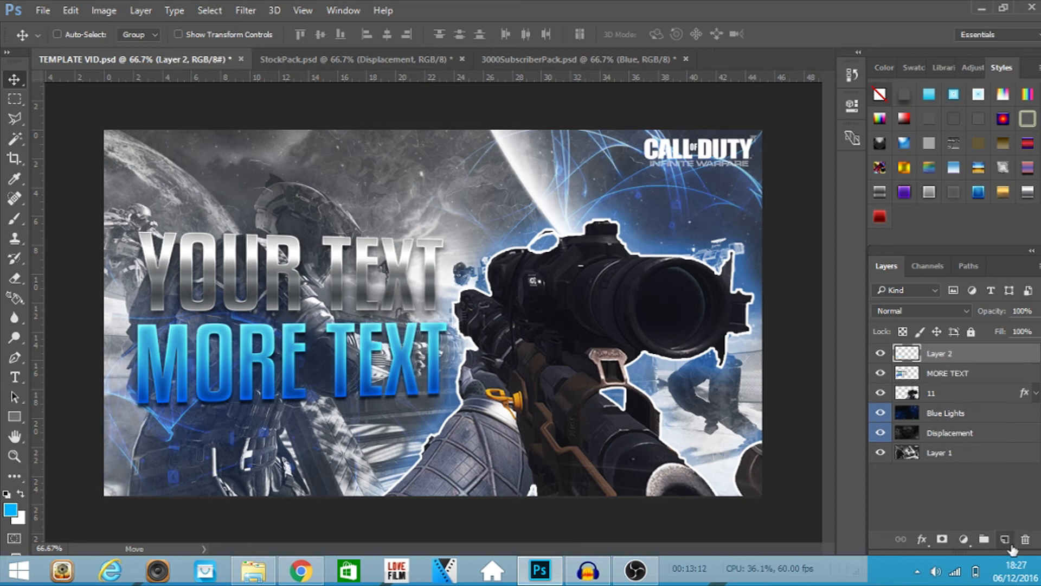
{"action": "mouse_move", "coordinate": [1038, 583]}
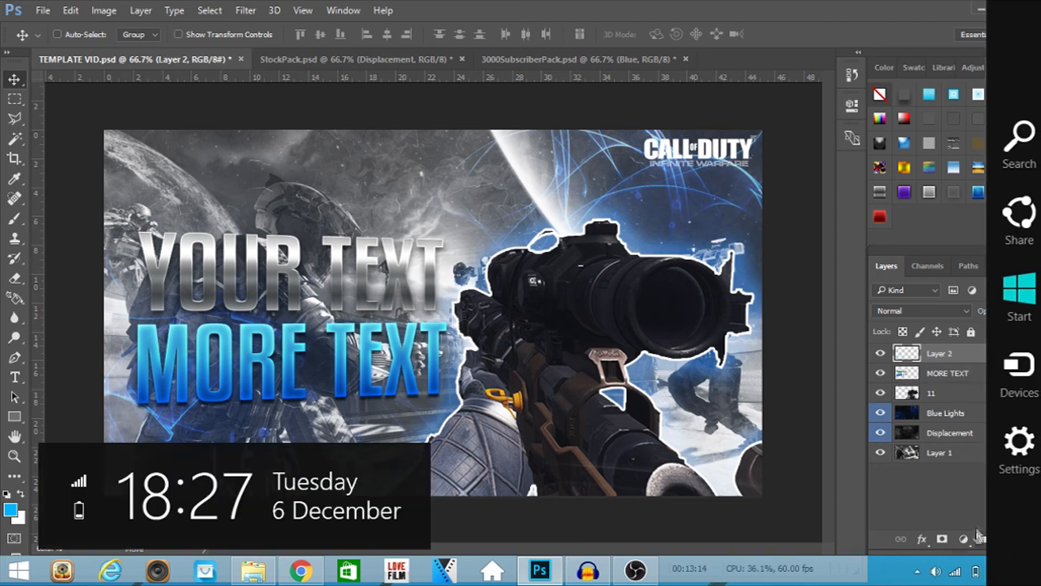
{"action": "left_click_drag", "start_coordinate": [979, 353], "coordinate": [903, 355]}
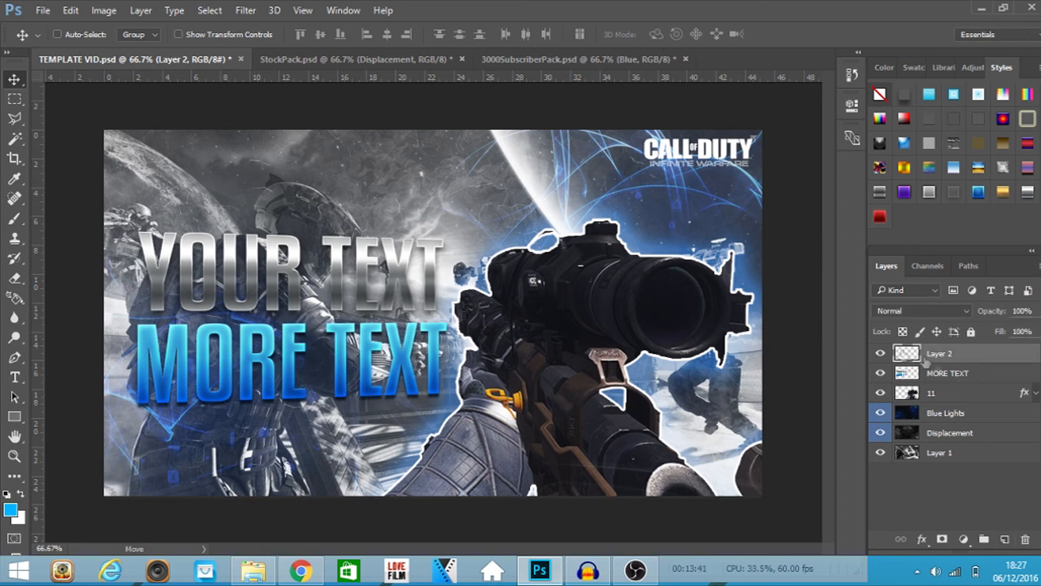
{"action": "left_click", "coordinate": [19, 215]}
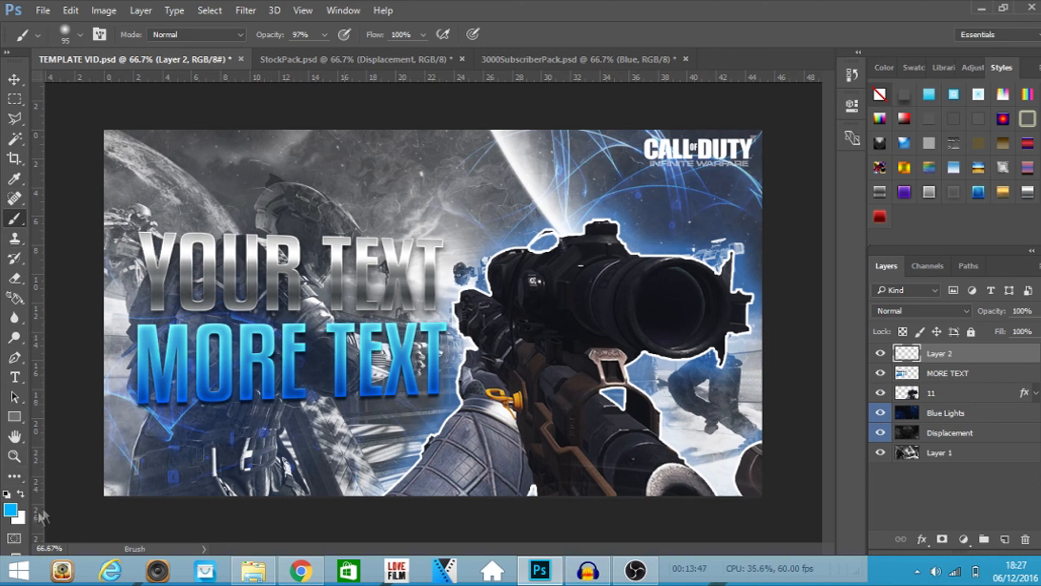
{"action": "left_click", "coordinate": [15, 511]}
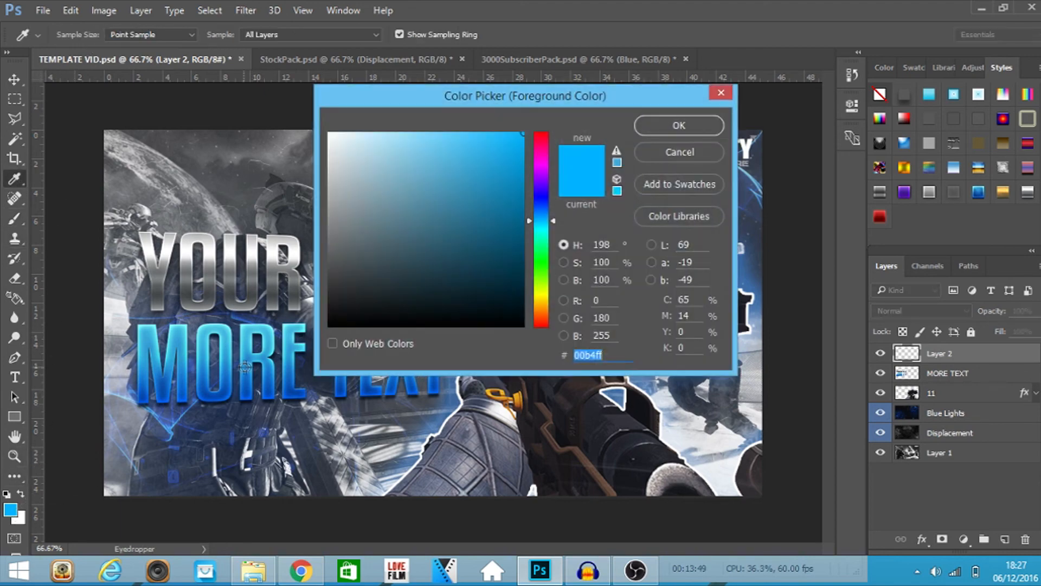
{"action": "left_click", "coordinate": [268, 393]}
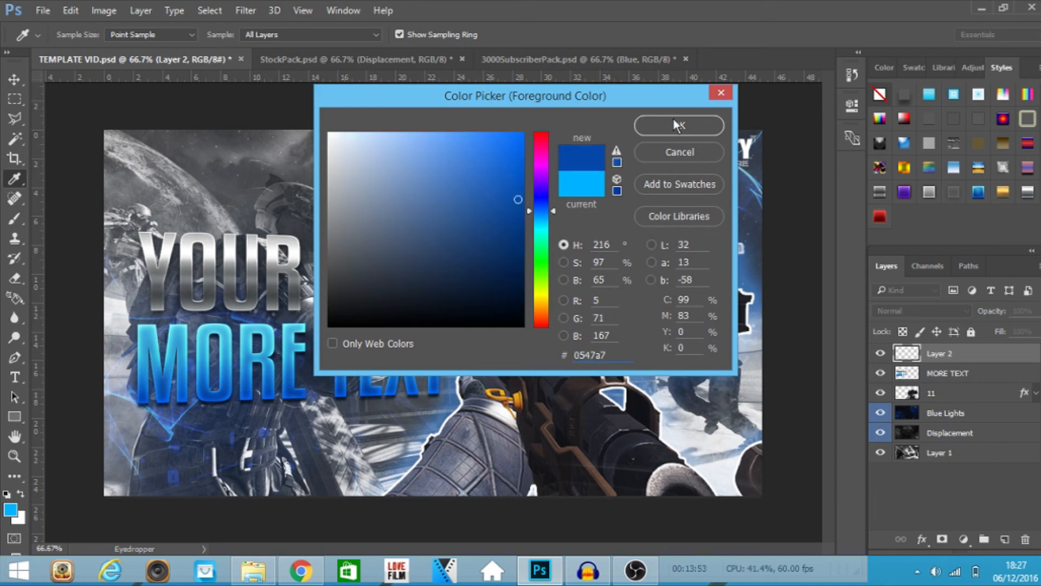
{"action": "left_click", "coordinate": [678, 125]}
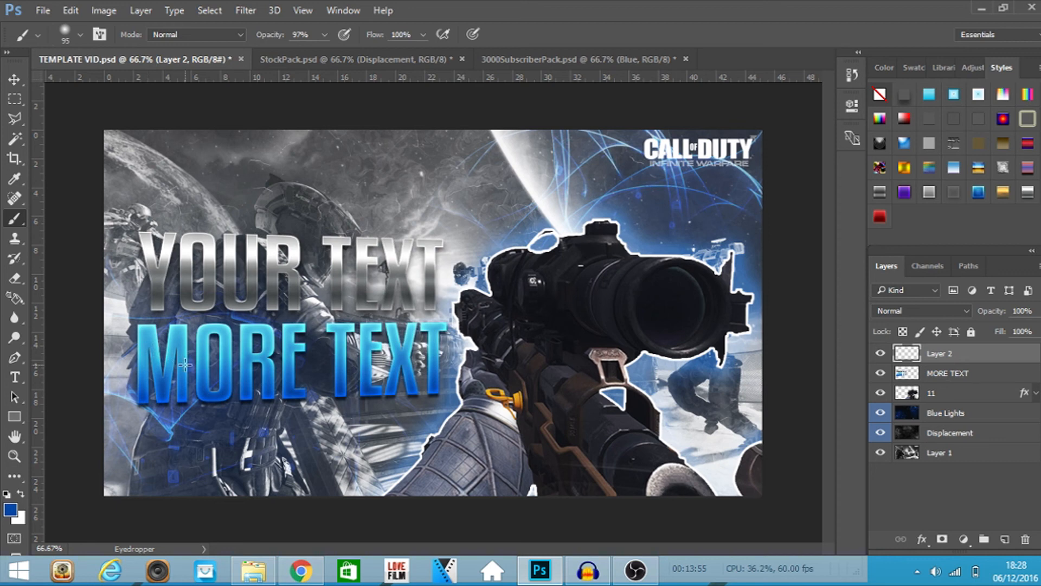
Paint three soft dark-blue spots over YOUR TEXT, on the Y, between the words and on the X.
{"action": "left_click", "coordinate": [312, 281]}
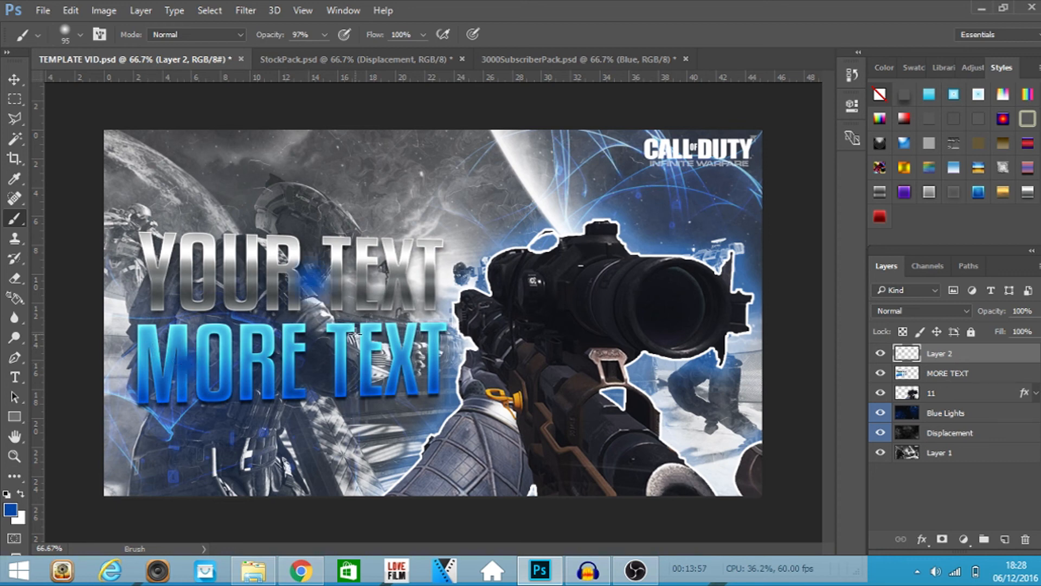
{"action": "left_click", "coordinate": [158, 252]}
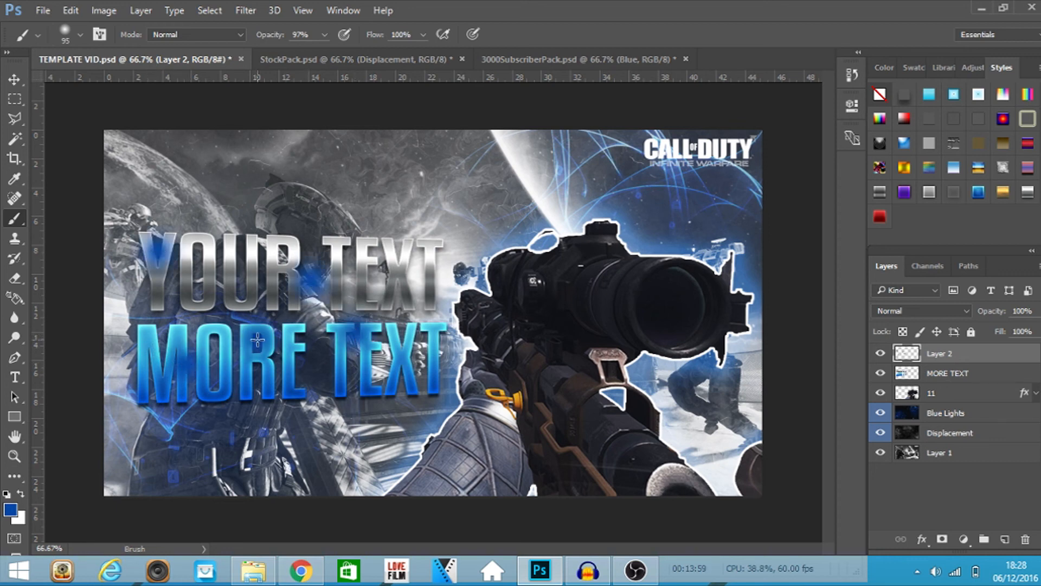
{"action": "left_click", "coordinate": [407, 277]}
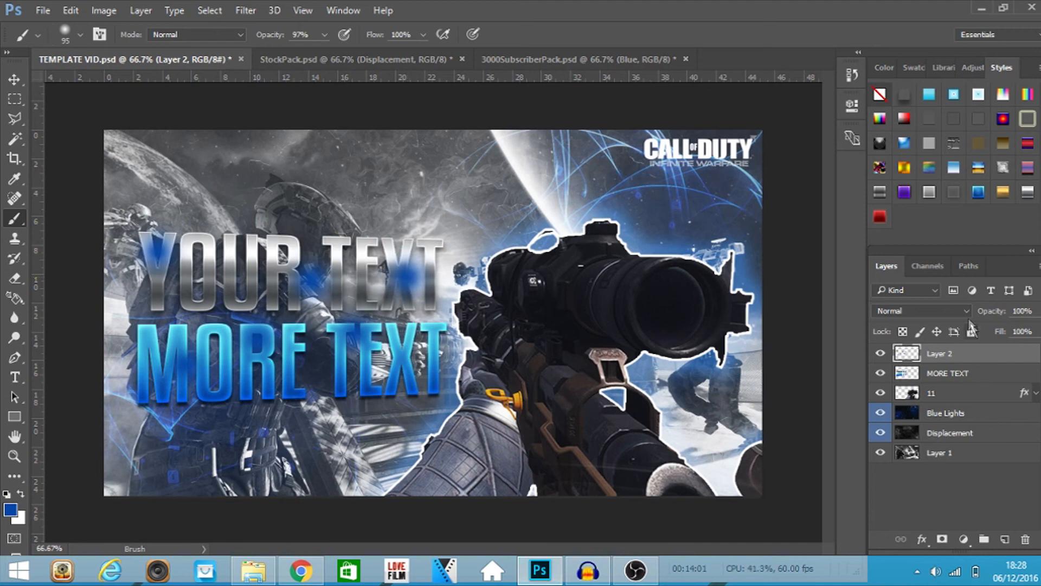
Set the blue spots layer to Overlay blending with 40% opacity.
{"action": "mouse_move", "coordinate": [1001, 317]}
{"action": "left_mouse_down"}
{"action": "mouse_move", "coordinate": [919, 322]}
{"action": "mouse_move", "coordinate": [997, 316]}
{"action": "left_mouse_up"}
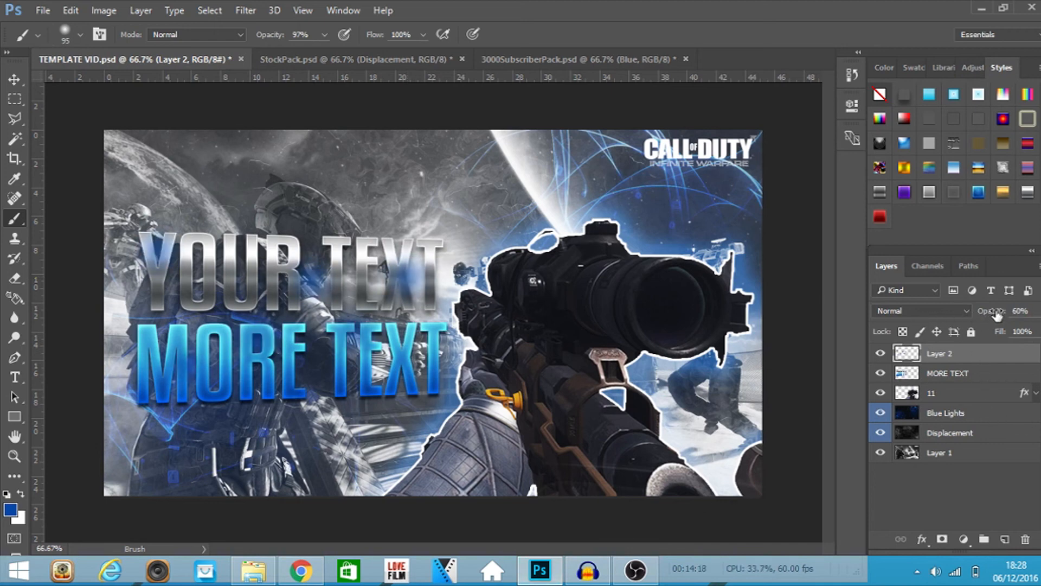
{"action": "left_click_drag", "start_coordinate": [990, 317], "coordinate": [976, 317]}
{"action": "left_click", "coordinate": [946, 315]}
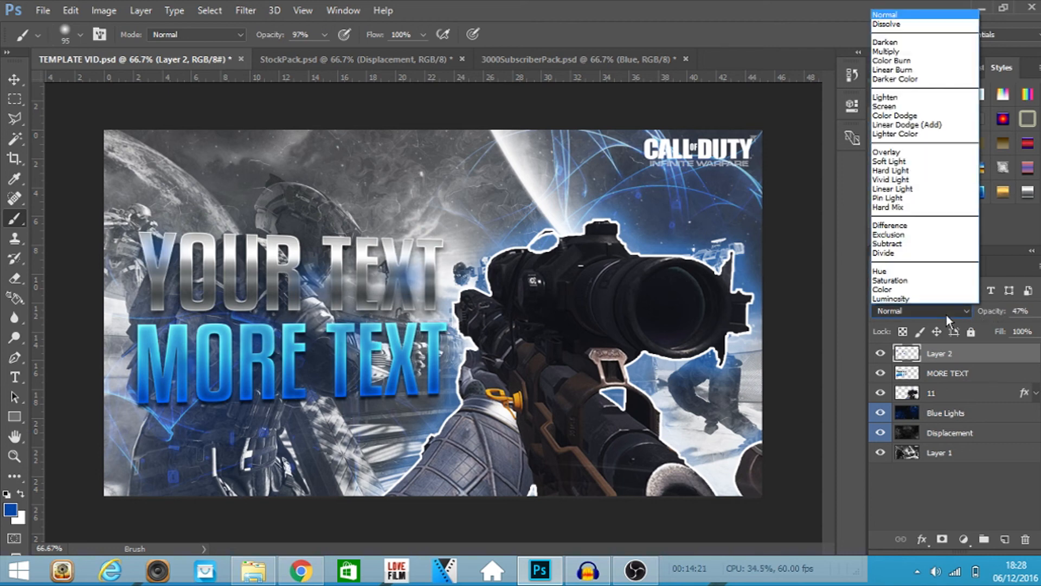
{"action": "left_click", "coordinate": [897, 153]}
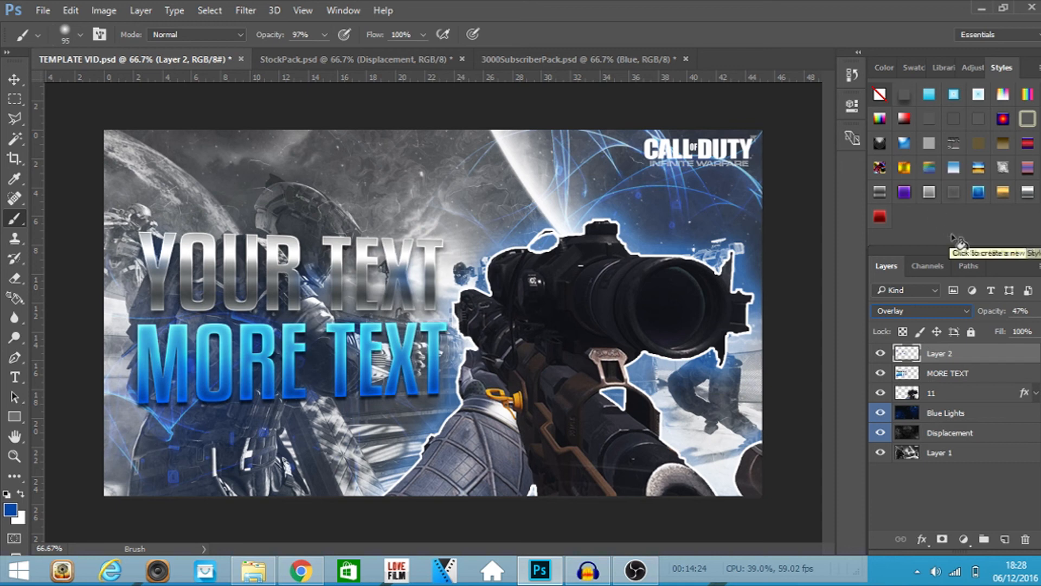
{"action": "left_click_drag", "start_coordinate": [991, 317], "coordinate": [988, 317]}
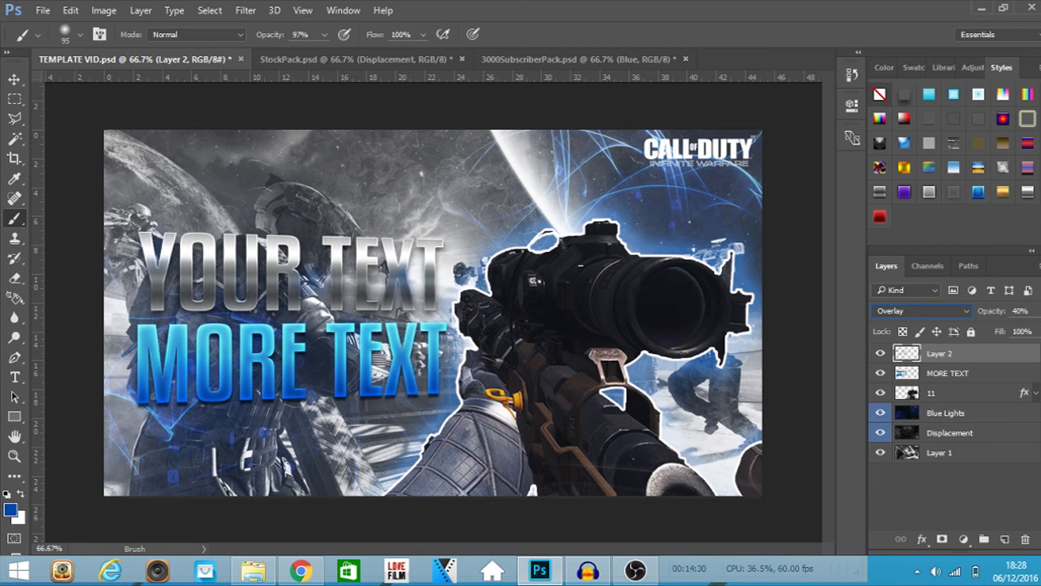
Add another new layer on top and set the soft brush size to 120 px.
{"action": "left_click", "coordinate": [1004, 540]}
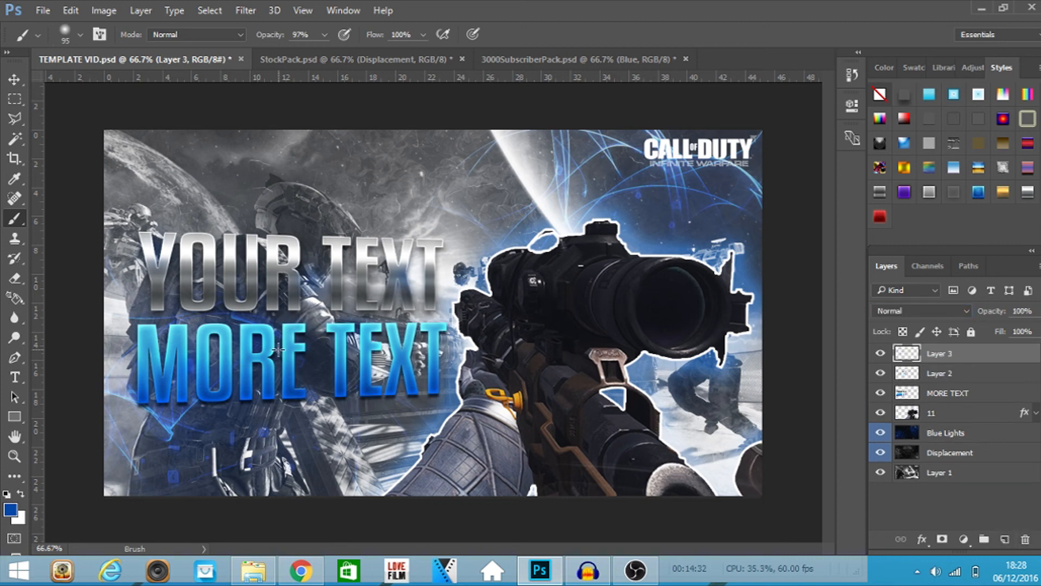
{"action": "left_click", "coordinate": [83, 34]}
{"action": "left_click", "coordinate": [83, 34]}
{"action": "left_click", "coordinate": [82, 34]}
{"action": "left_click_drag", "start_coordinate": [133, 83], "coordinate": [140, 85]}
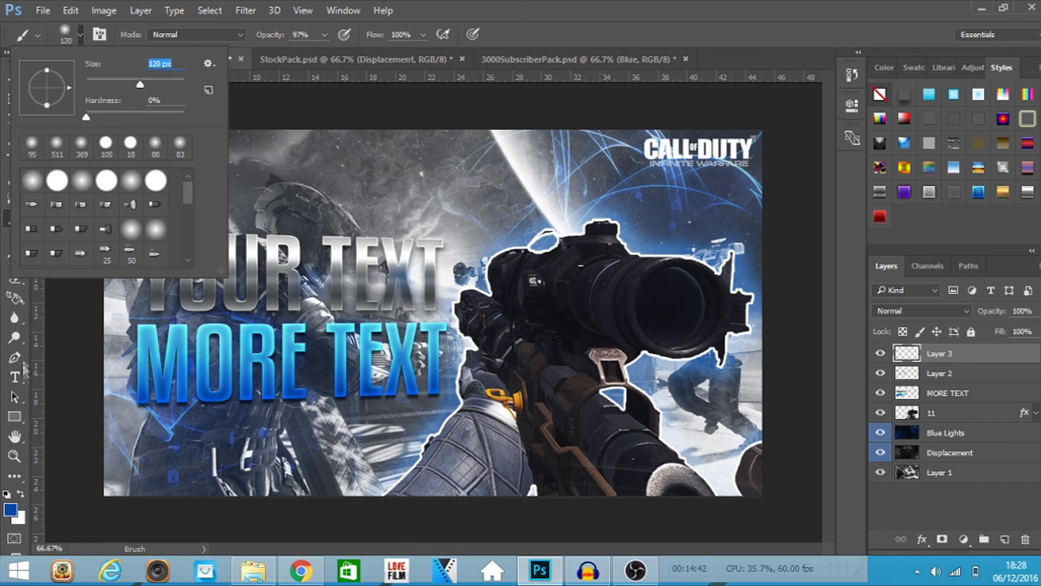
{"action": "left_click", "coordinate": [65, 390]}
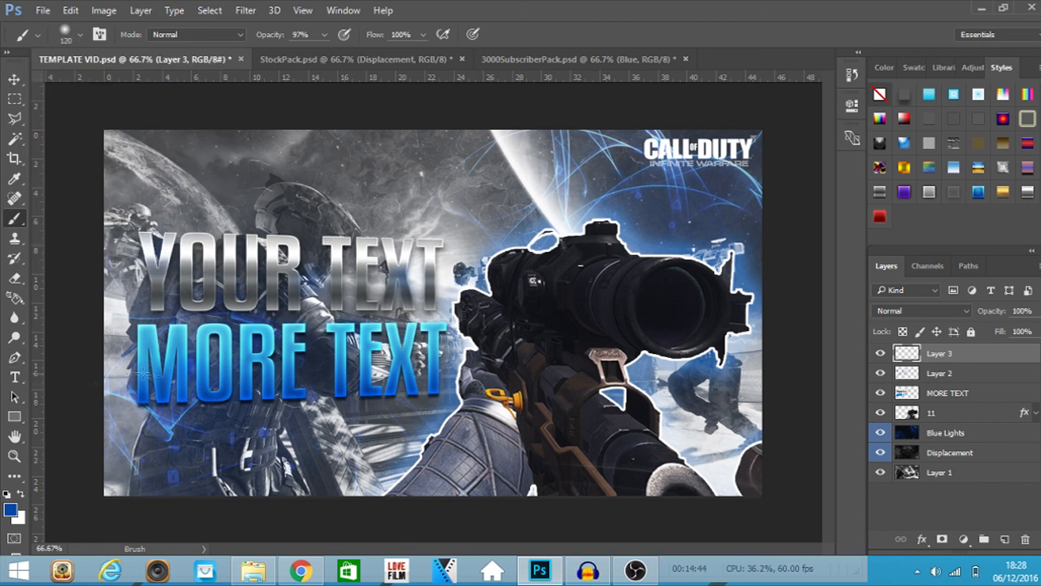
Brush a soft blue glow down the full left edge of the canvas.
{"action": "left_click", "coordinate": [15, 455]}
{"action": "left_click", "coordinate": [82, 34]}
{"action": "left_click", "coordinate": [294, 307]}
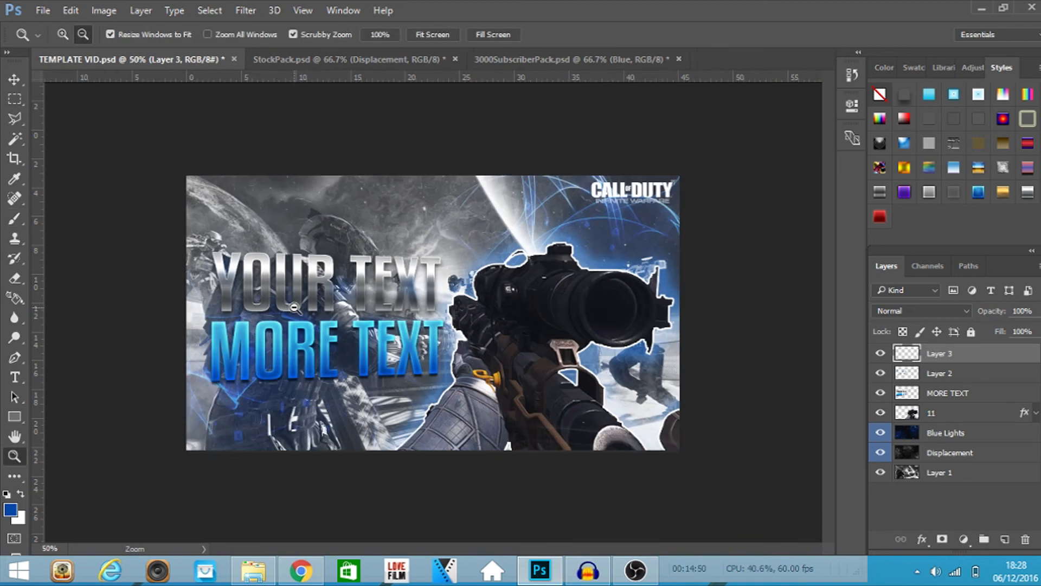
{"action": "left_click", "coordinate": [15, 217]}
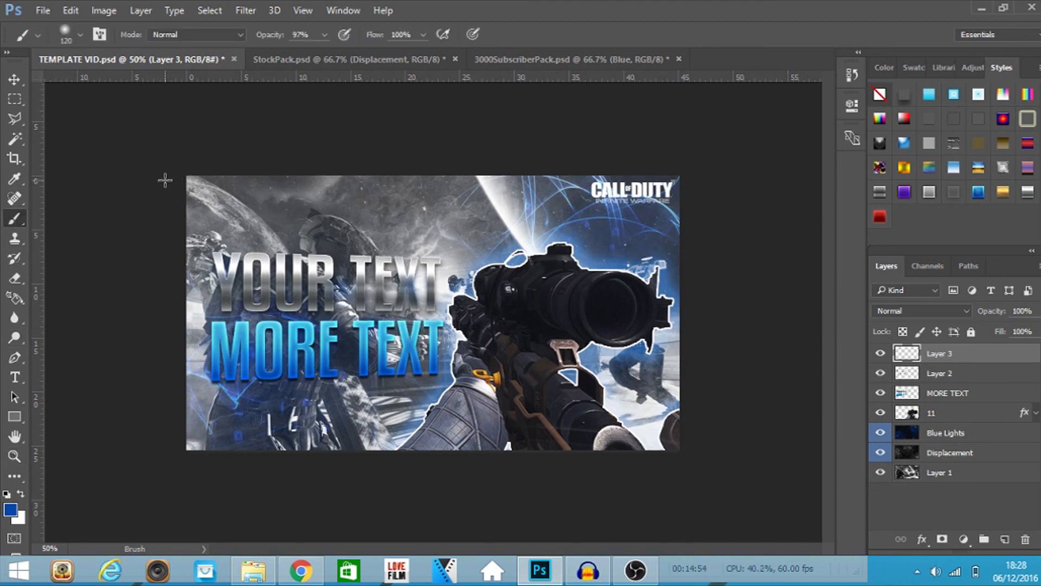
{"action": "left_click_drag", "start_coordinate": [171, 176], "coordinate": [186, 521]}
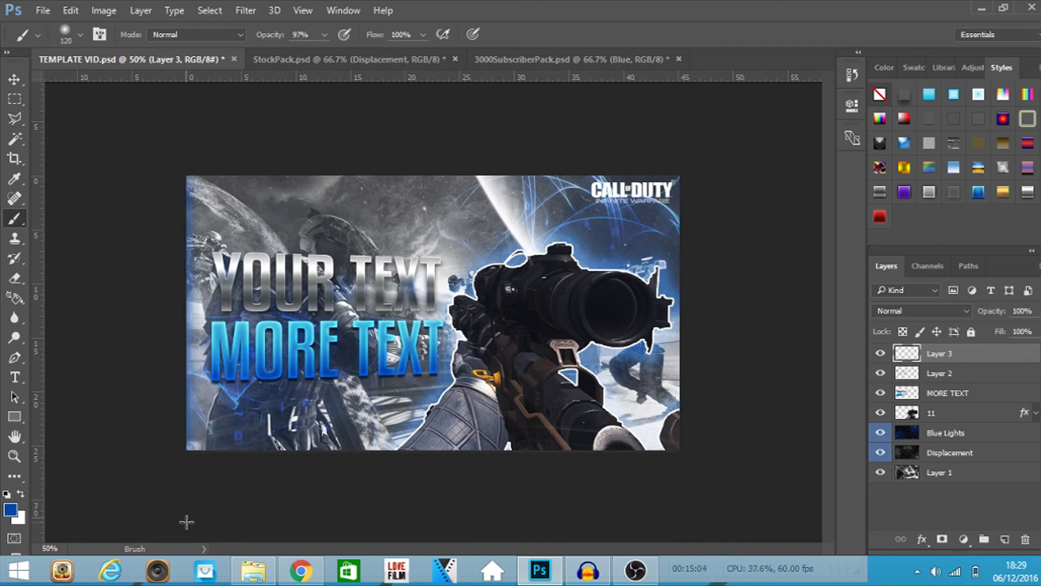
{"action": "left_click", "coordinate": [698, 179], "text": "shift"}
{"action": "key", "text": "ctrl+z"}
{"action": "left_click_drag", "start_coordinate": [690, 175], "coordinate": [686, 450]}
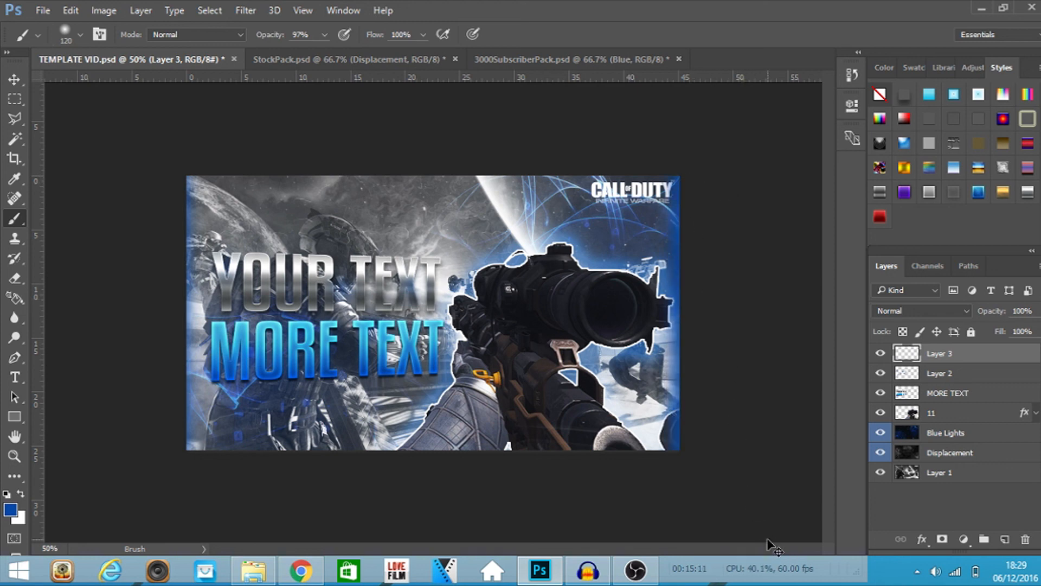
{"action": "key", "text": "ctrl+z"}
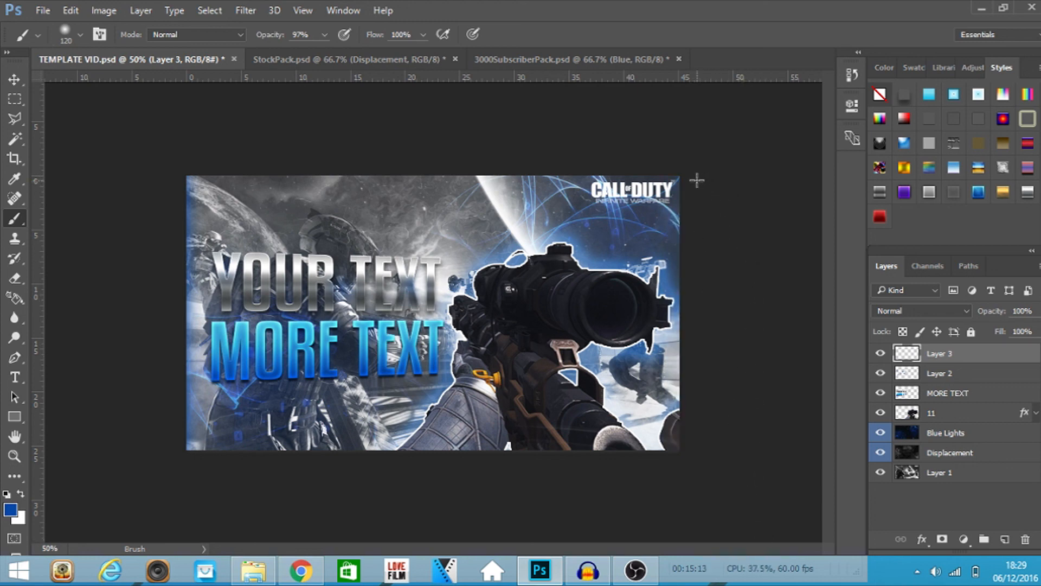
Brush the same thin blue glow along the right, top and bottom edges, undoing any stroke that covers too much.
{"action": "left_click_drag", "start_coordinate": [699, 276], "coordinate": [708, 418]}
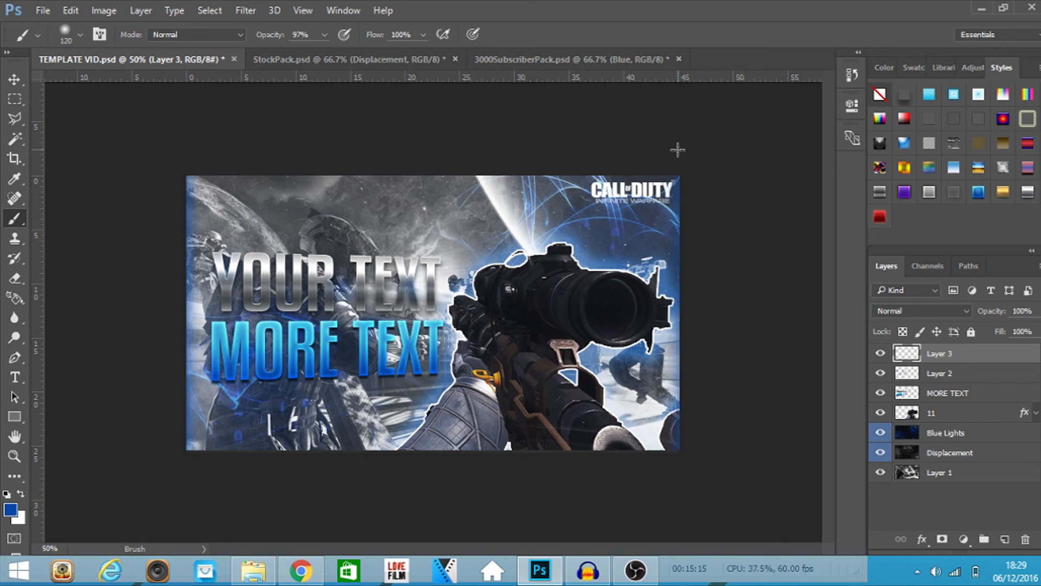
{"action": "key", "text": "ctrl+z"}
{"action": "key", "text": "ctrl+z"}
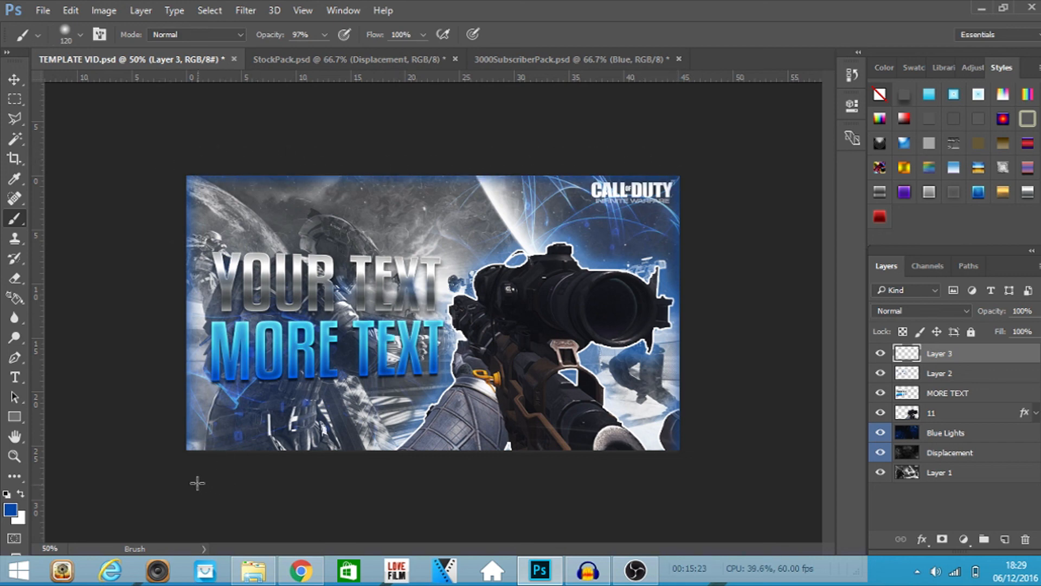
{"action": "left_click_drag", "start_coordinate": [193, 476], "coordinate": [196, 254]}
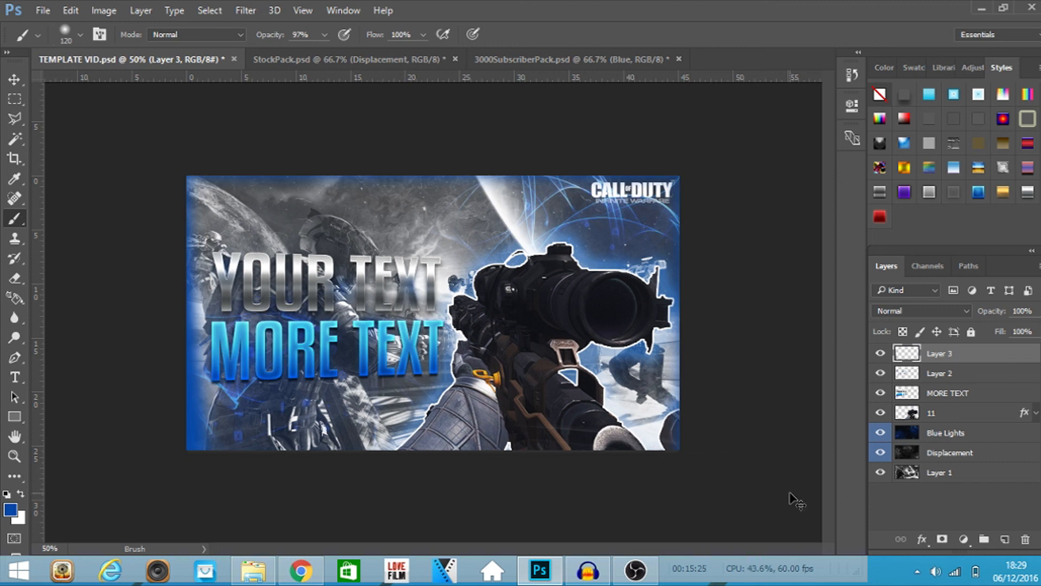
{"action": "key", "text": "ctrl+z"}
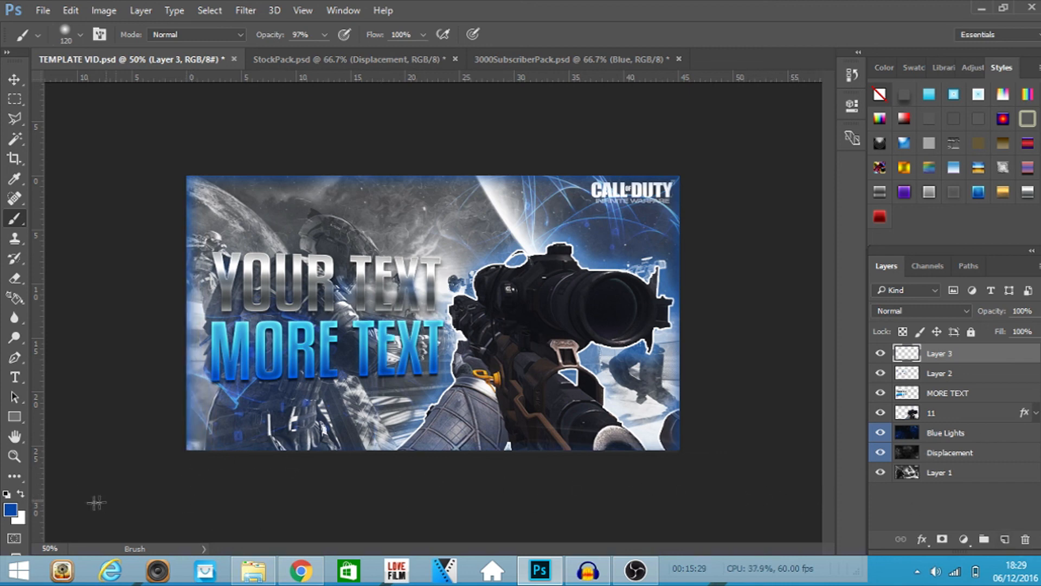
Lower the opacity of the blue edge-glow layer to 48%.
{"action": "left_click", "coordinate": [24, 454]}
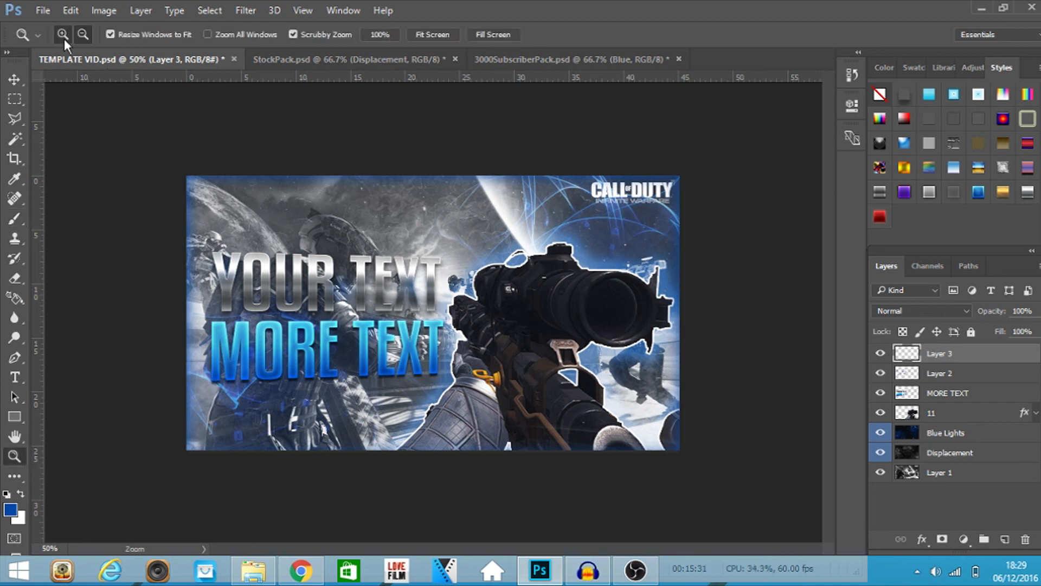
{"action": "left_click", "coordinate": [359, 192]}
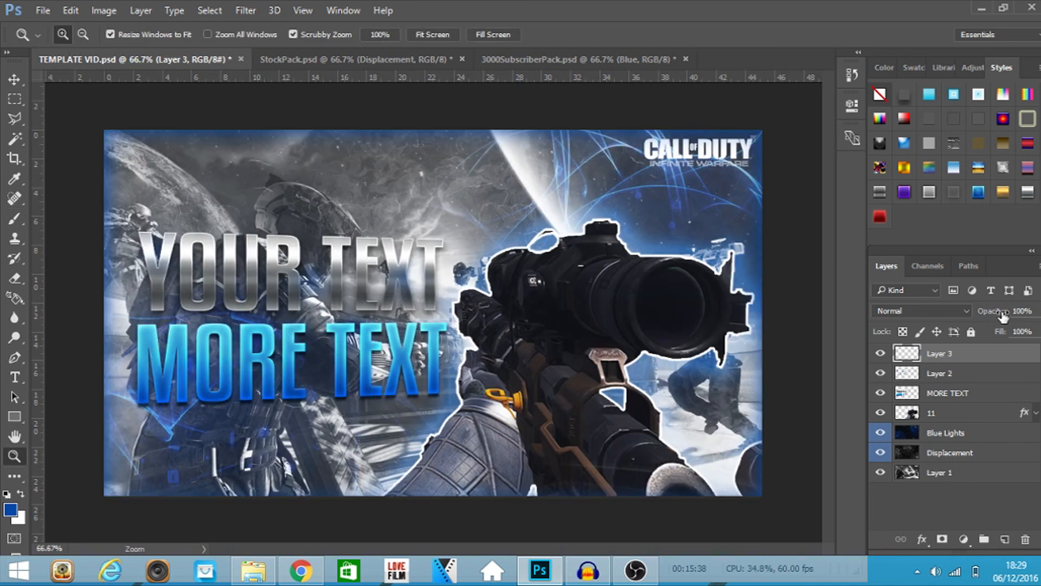
{"action": "left_click_drag", "start_coordinate": [1003, 316], "coordinate": [983, 317]}
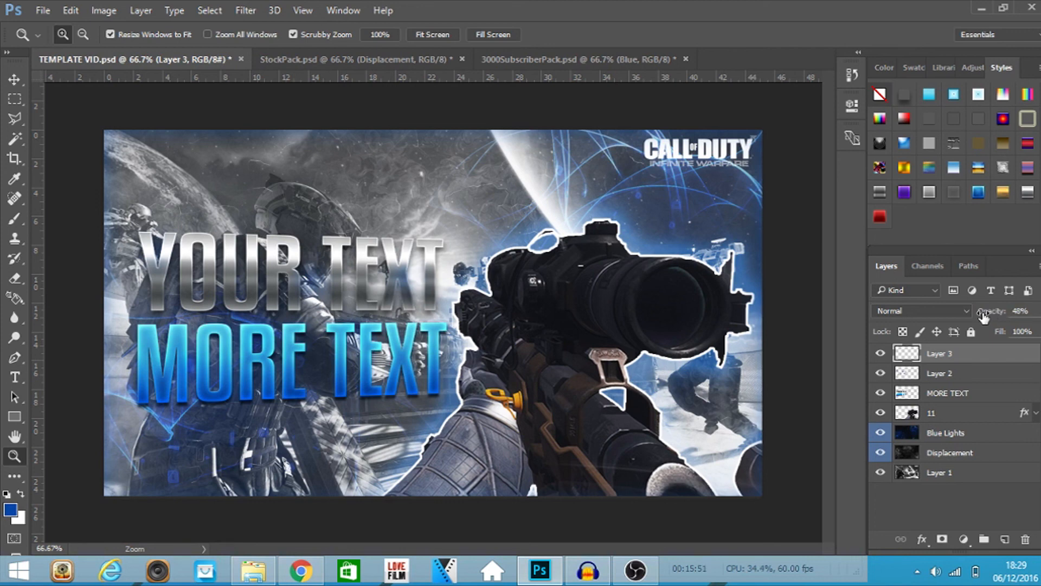